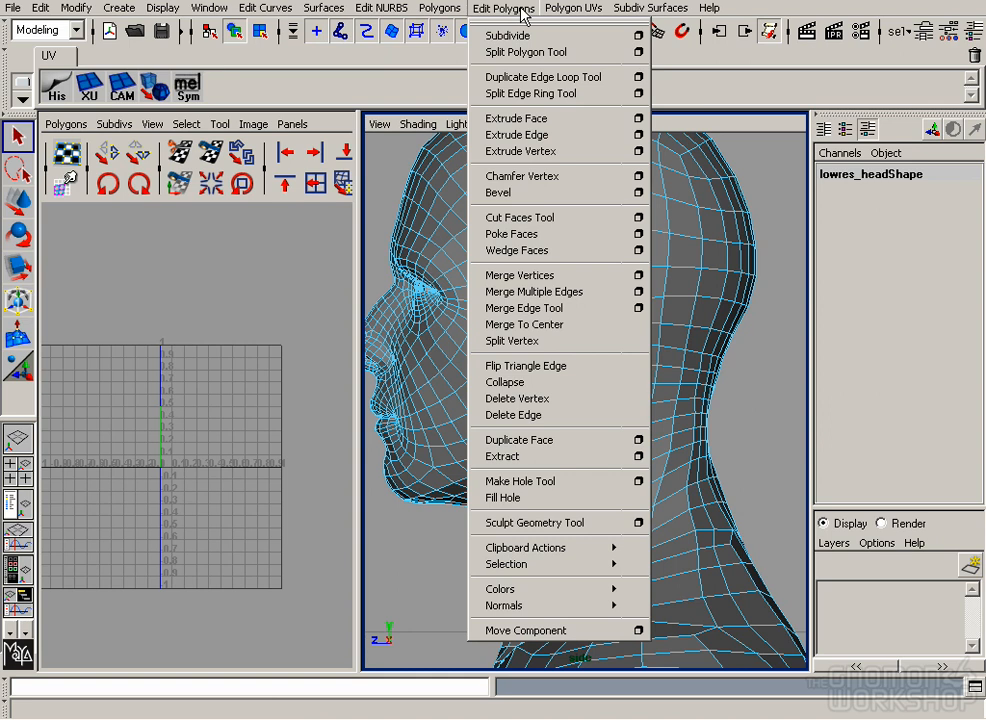
Planar-project the ear faces along the X axis and place their UVs above the texture square.
{"action": "left_click", "coordinate": [749, 57]}
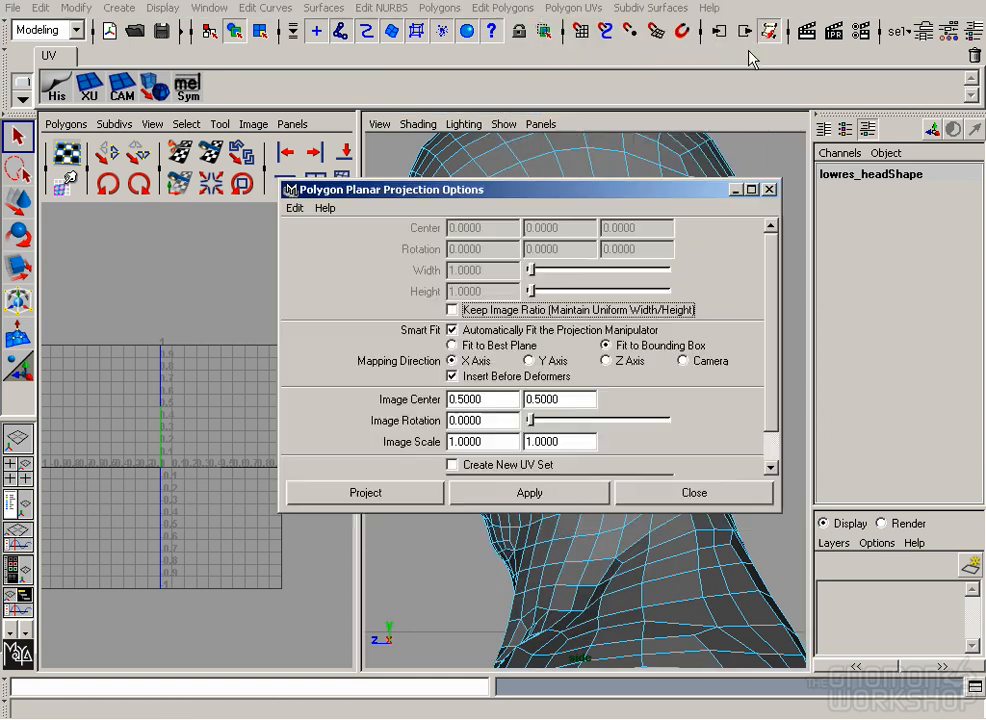
{"action": "left_click_drag", "start_coordinate": [400, 189], "coordinate": [70, 109]}
{"action": "left_click", "coordinate": [203, 413]}
{"action": "left_click_drag", "start_coordinate": [250, 109], "coordinate": [783, 273]}
{"action": "left_click_drag", "start_coordinate": [245, 345], "coordinate": [244, 187]}
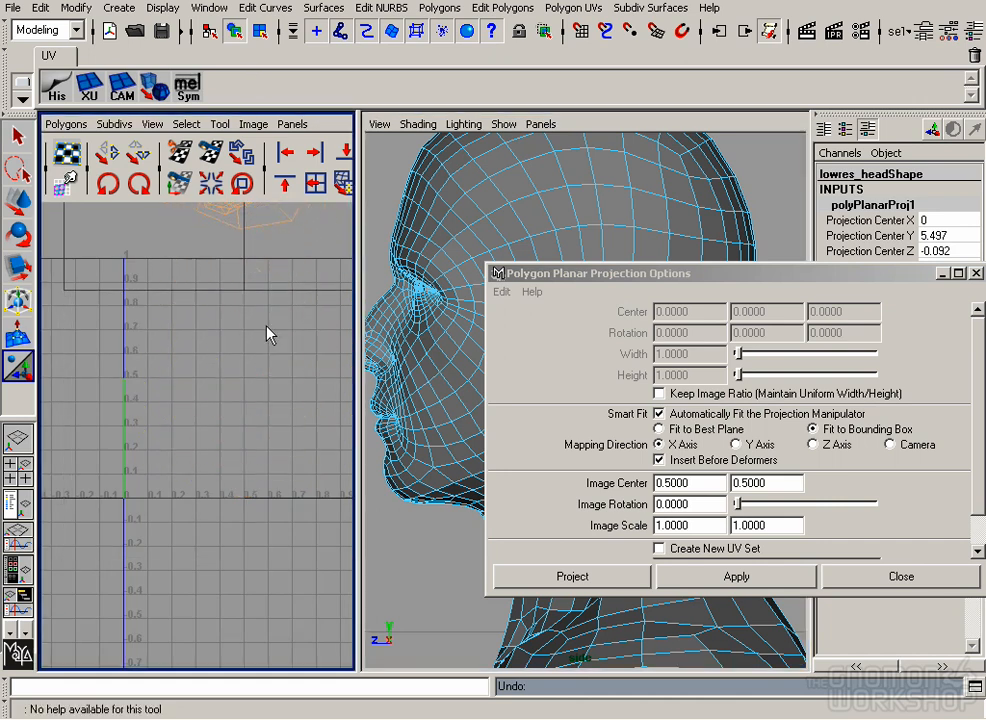
{"action": "scroll", "coordinate": [228, 402], "scroll_direction": "down", "scroll_amount": 3}
{"action": "left_click", "coordinate": [889, 578]}
Set the ear projection's width and height to 0.2, with the head shown in perspective.
{"action": "right_click_drag", "start_coordinate": [550, 229], "coordinate": [552, 268]}
{"action": "right_click_drag", "start_coordinate": [715, 353], "coordinate": [610, 340], "text": "alt"}
{"action": "key", "text": "space"}
{"action": "left_click", "coordinate": [431, 199]}
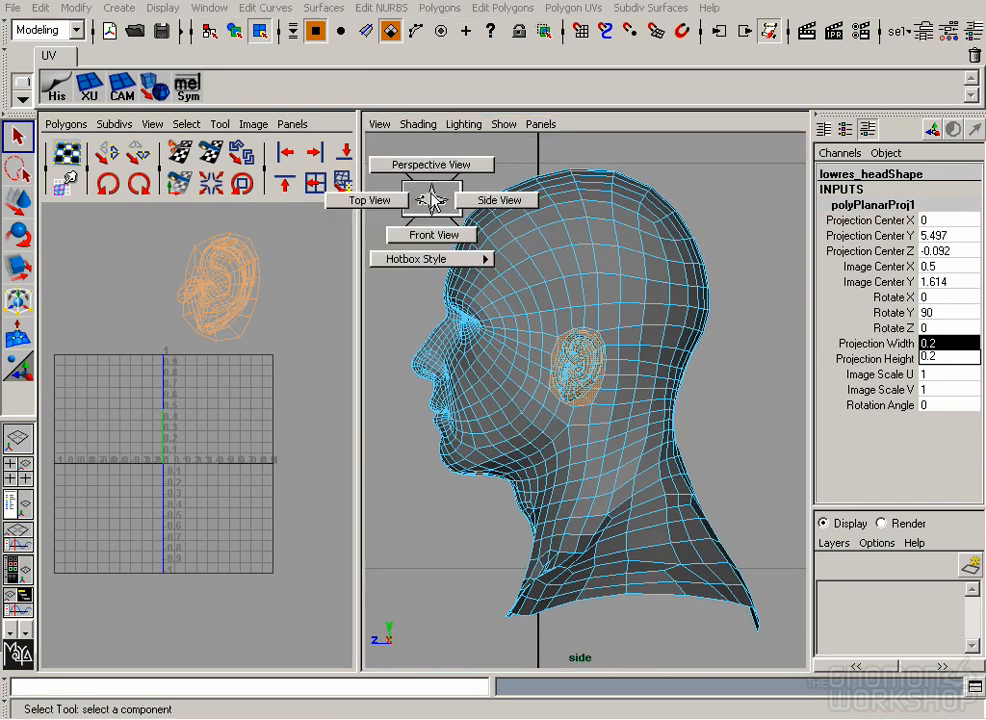
{"action": "left_click_drag", "start_coordinate": [431, 200], "coordinate": [435, 174]}
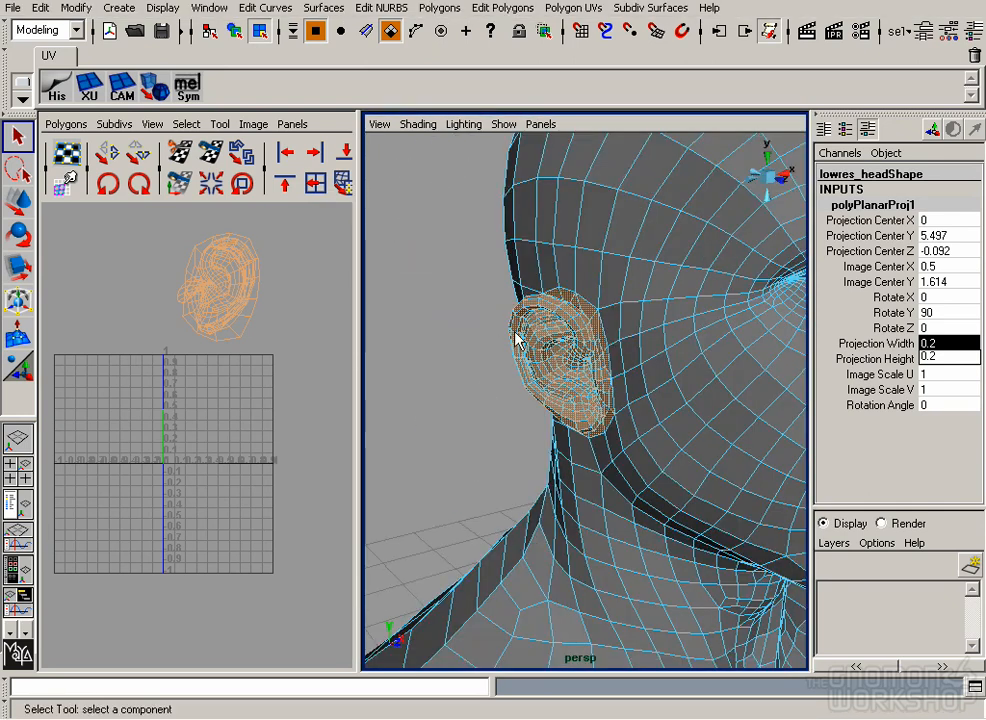
{"action": "right_click_drag", "start_coordinate": [716, 424], "coordinate": [616, 427], "text": "alt"}
{"action": "left_click_drag", "start_coordinate": [616, 427], "coordinate": [656, 318], "text": "alt"}
{"action": "key", "text": "Return"}
Select the UVs of one ear and move them horizontally beside the other ear's shell.
{"action": "left_click", "coordinate": [253, 286], "text": "alt"}
{"action": "right_click_drag", "start_coordinate": [253, 292], "coordinate": [282, 352]}
{"action": "left_click_drag", "start_coordinate": [282, 352], "coordinate": [165, 215]}
{"action": "key", "text": "w"}
{"action": "left_click_drag", "start_coordinate": [260, 297], "coordinate": [348, 293]}
{"action": "key", "text": "z"}
{"action": "left_click", "coordinate": [528, 353], "text": "alt"}
{"action": "middle_click_drag", "start_coordinate": [501, 272], "coordinate": [507, 271], "text": "alt"}
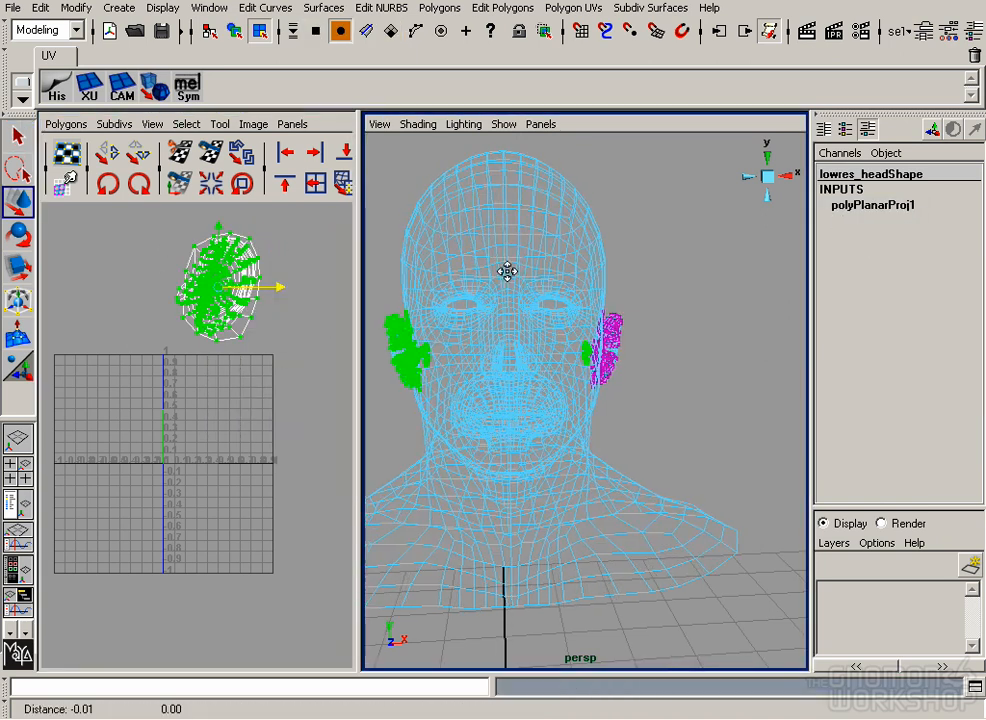
{"action": "left_click_drag", "start_coordinate": [282, 290], "coordinate": [175, 289]}
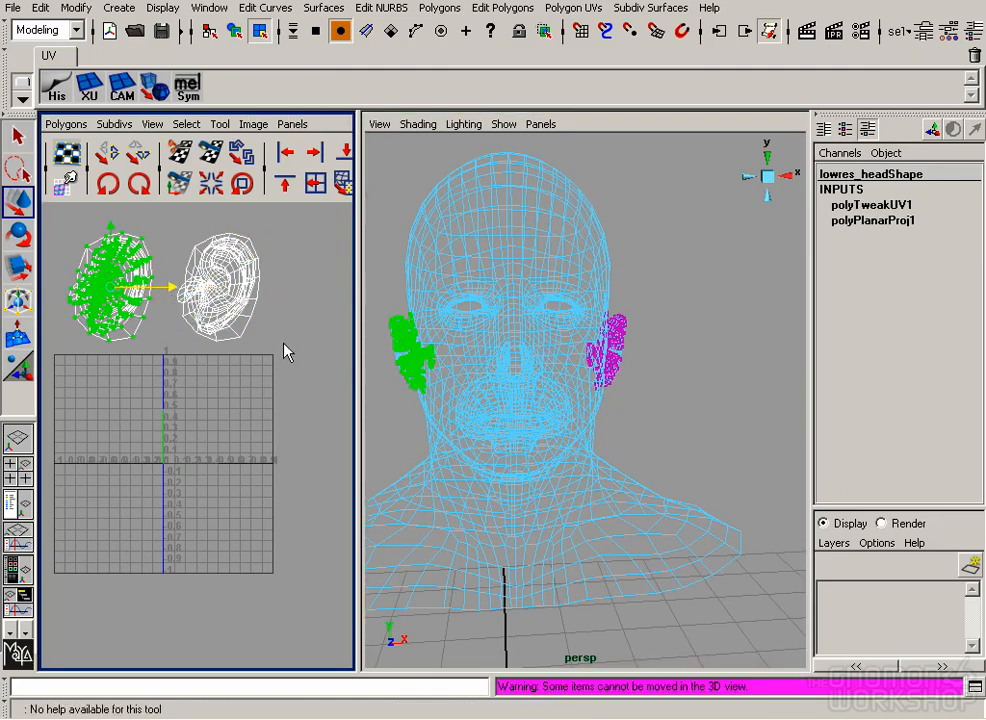
Flip the selected ear's UVs horizontally and move both ear shells below the texture square.
{"action": "left_click", "coordinate": [109, 157]}
{"action": "left_click", "coordinate": [307, 328]}
{"action": "right_click_drag", "start_coordinate": [307, 328], "coordinate": [120, 315], "text": "alt"}
{"action": "left_click_drag", "start_coordinate": [120, 315], "coordinate": [206, 618]}
{"action": "left_click", "coordinate": [339, 590]}
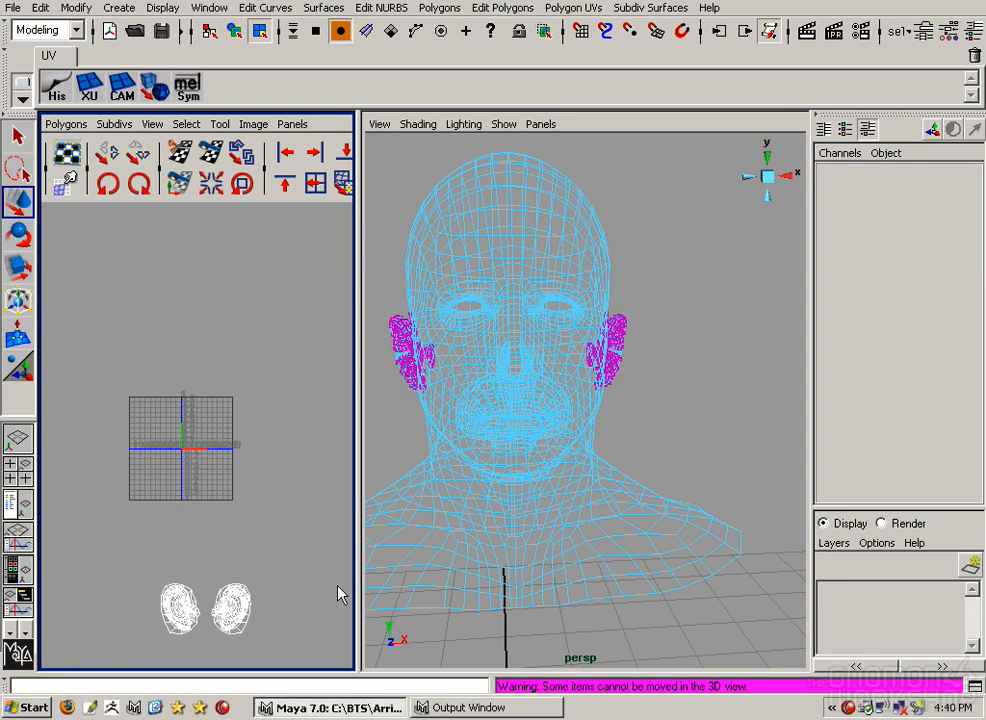
Select the contiguous edges around the back opening of the inner mouth and grow the selection over the mouth interior.
{"action": "left_click", "coordinate": [234, 31]}
{"action": "left_click", "coordinate": [557, 185]}
{"action": "key", "text": "w"}
{"action": "left_click_drag", "start_coordinate": [557, 185], "coordinate": [487, 224], "text": "alt"}
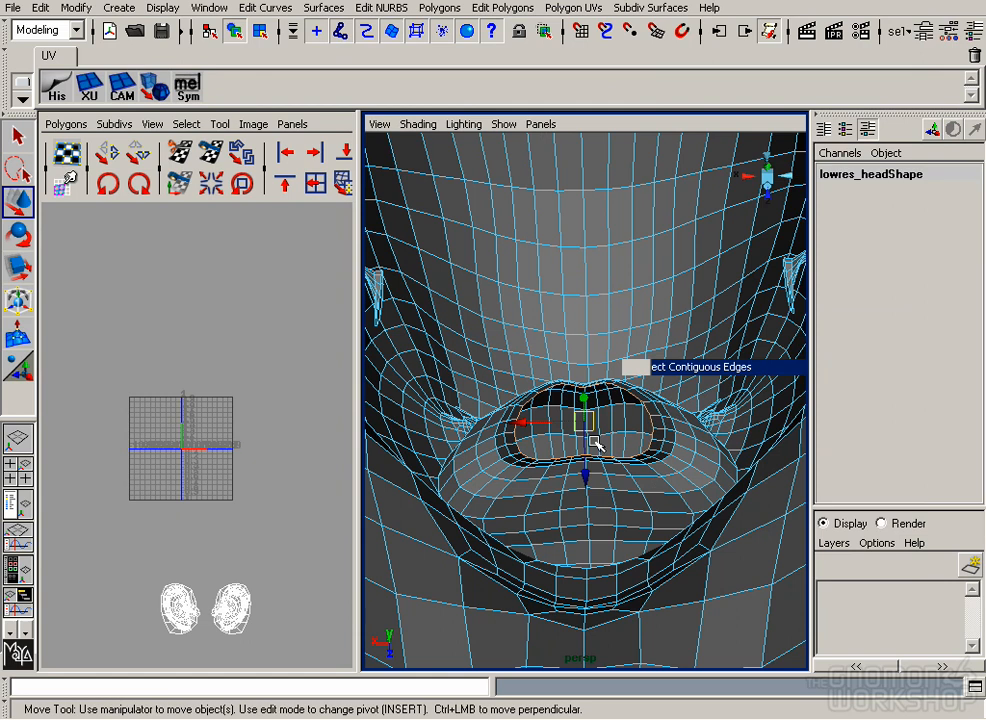
{"action": "key", "text": "shift+period"}
{"action": "key", "text": "shift+period"}
{"action": "key", "text": "shift+period"}
{"action": "key", "text": "shift+period"}
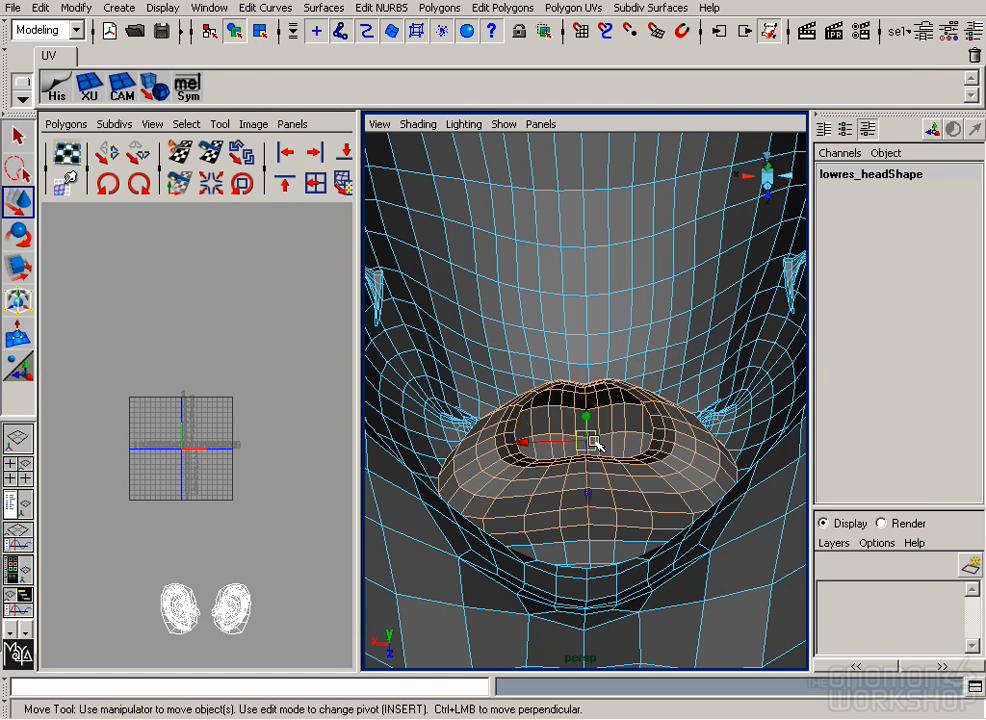
Planar-project the inner-mouth faces along the X axis and place their UVs outside the texture square.
{"action": "left_click_drag", "start_coordinate": [593, 441], "coordinate": [576, 541], "text": "alt"}
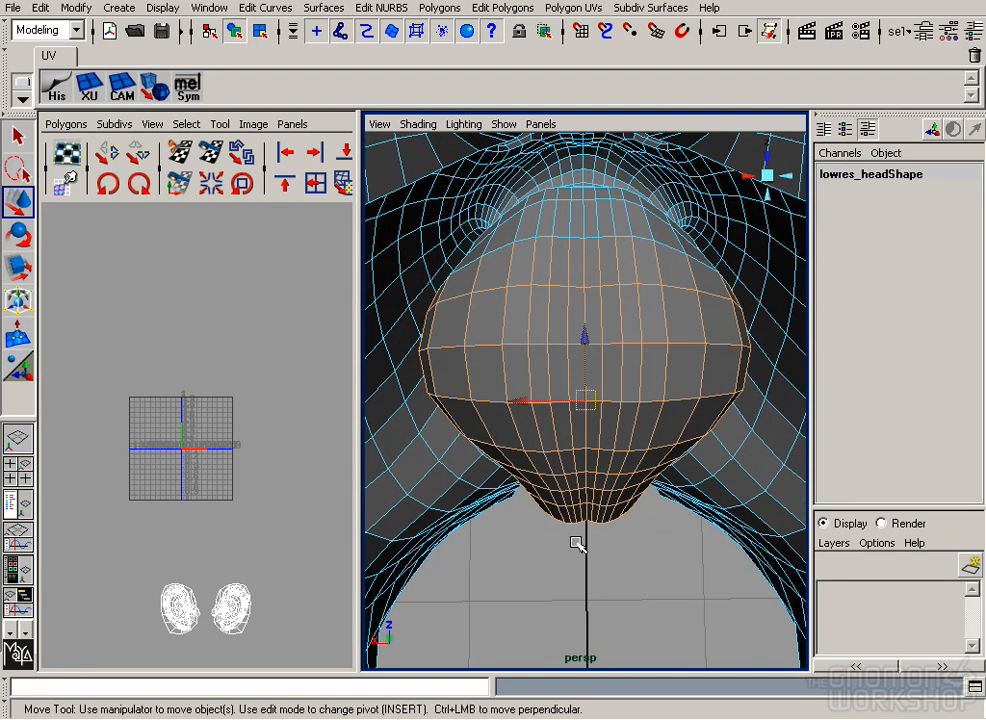
{"action": "right_click_drag", "start_coordinate": [576, 541], "coordinate": [593, 338], "text": "alt"}
{"action": "left_click_drag", "start_coordinate": [593, 338], "coordinate": [560, 317], "text": "alt"}
{"action": "right_click_drag", "start_coordinate": [560, 317], "coordinate": [480, 425], "text": "alt"}
{"action": "left_click_drag", "start_coordinate": [480, 425], "coordinate": [502, 440], "text": "alt"}
{"action": "left_click", "coordinate": [574, 8]}
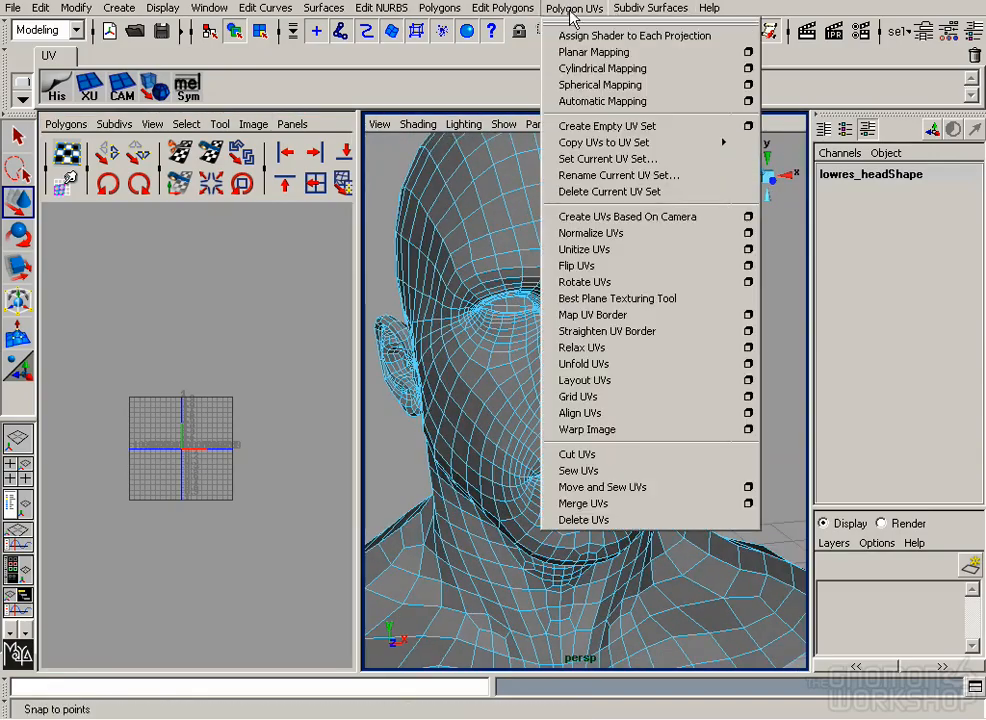
{"action": "left_click", "coordinate": [746, 52]}
{"action": "left_click", "coordinate": [728, 574]}
{"action": "left_click_drag", "start_coordinate": [207, 423], "coordinate": [143, 351]}
{"action": "left_click", "coordinate": [901, 576]}
Set the inner-mouth projection's width and height to 0.3.
{"action": "left_click_drag", "start_coordinate": [966, 343], "coordinate": [968, 353]}
{"action": "type", "text": "0.63"}
{"action": "key", "text": "Return"}
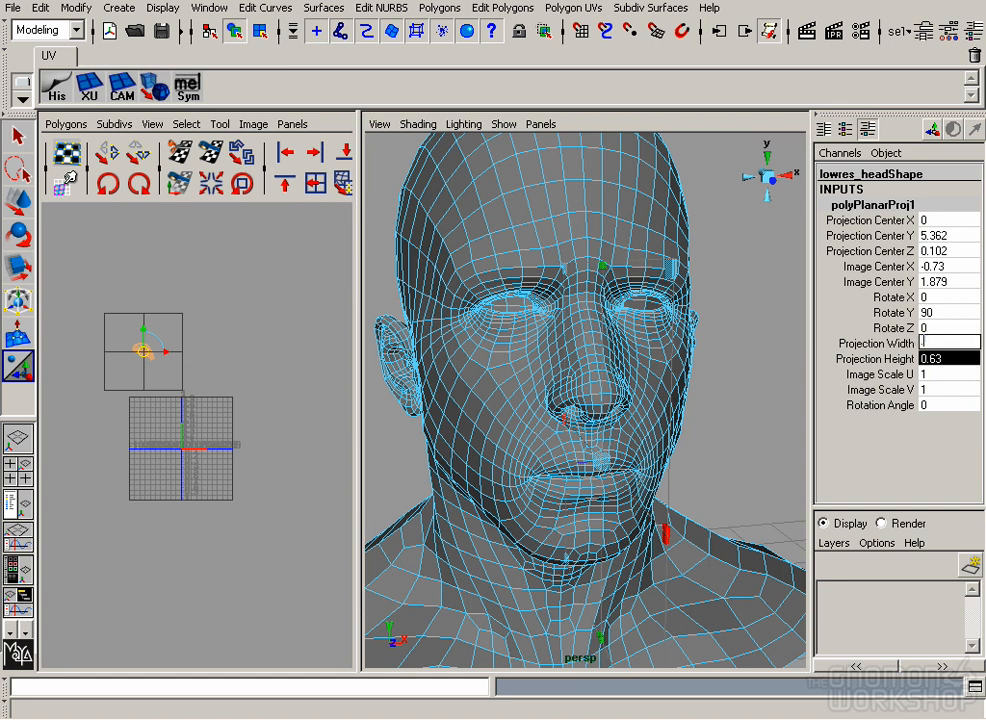
{"action": "type", "text": "0.3"}
{"action": "key", "text": "Return"}
Shift the inner-mouth UVs farther from the texture square and delete the head's construction history.
{"action": "left_click_drag", "start_coordinate": [165, 352], "coordinate": [126, 352]}
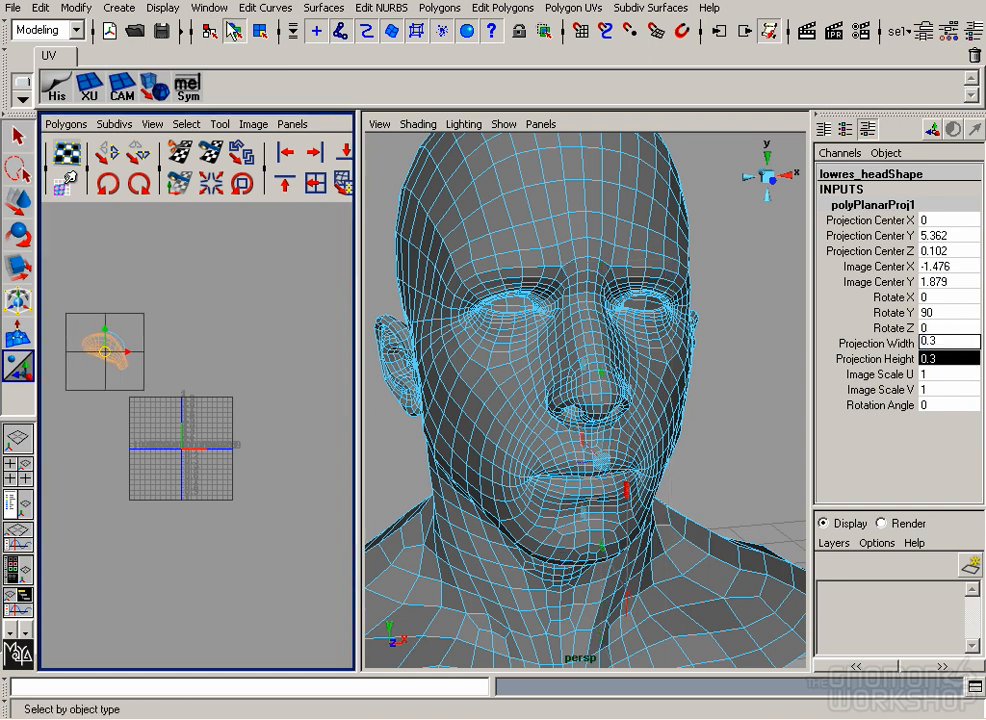
{"action": "key", "text": "F8"}
{"action": "left_click", "coordinate": [57, 82]}
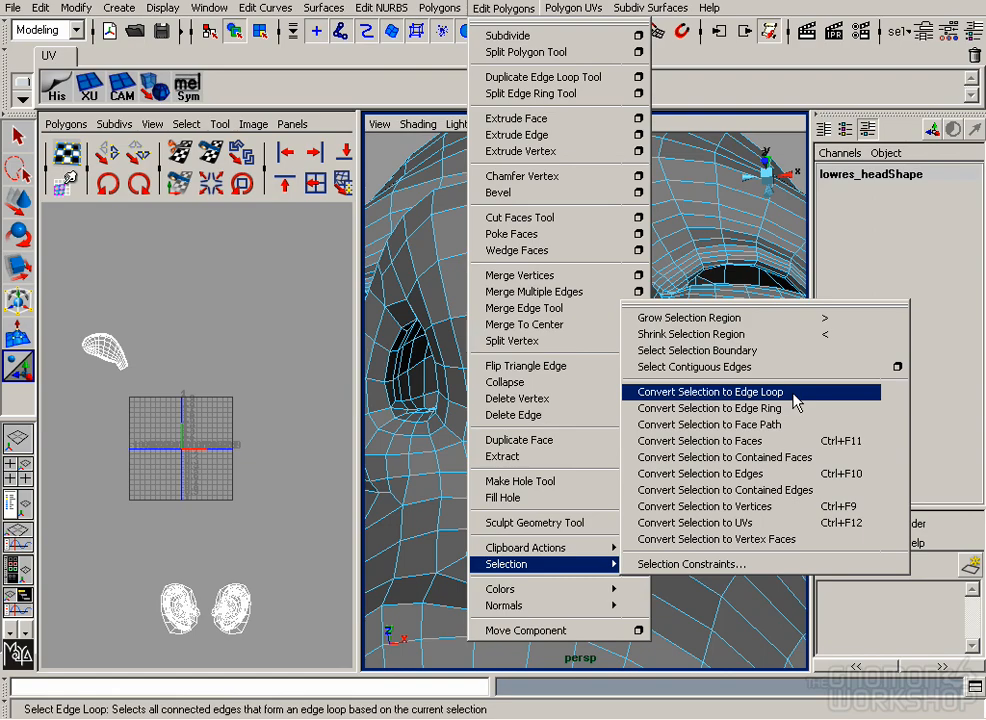
Convert the selected nostril edge to an edge loop and show the perspective view full size.
{"action": "left_click", "coordinate": [795, 393]}
{"action": "mouse_move", "coordinate": [675, 358]}
{"action": "left_mouse_down", "text": "alt"}
{"action": "mouse_move", "coordinate": [654, 332]}
{"action": "mouse_move", "coordinate": [654, 345]}
{"action": "mouse_move", "coordinate": [601, 346]}
{"action": "left_mouse_up", "text": "alt"}
{"action": "key", "text": "4"}
{"action": "key", "text": "5"}
{"action": "left_click_drag", "start_coordinate": [710, 445], "coordinate": [341, 530], "text": "alt"}
{"action": "left_click_drag", "start_coordinate": [462, 512], "coordinate": [500, 440], "text": "alt"}
{"action": "right_click_drag", "start_coordinate": [500, 440], "coordinate": [528, 359], "text": "alt"}
{"action": "key", "text": "space"}
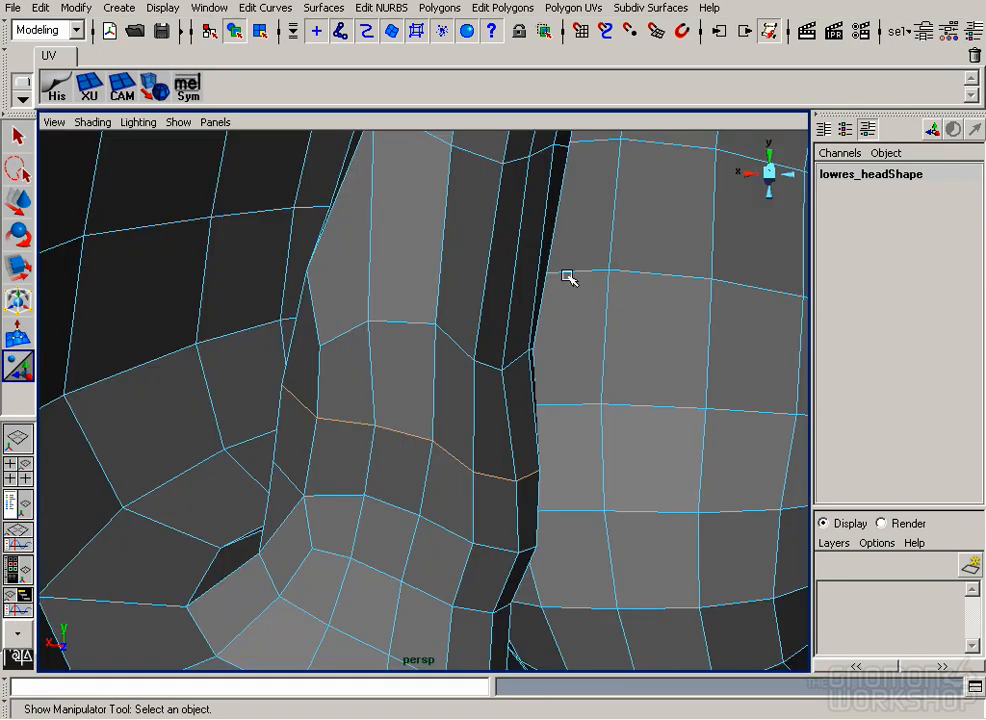
Convert the nostril edge loop to faces and extend the face selection inside the nostril.
{"action": "left_click", "coordinate": [503, 8]}
{"action": "mouse_move", "coordinate": [596, 563]}
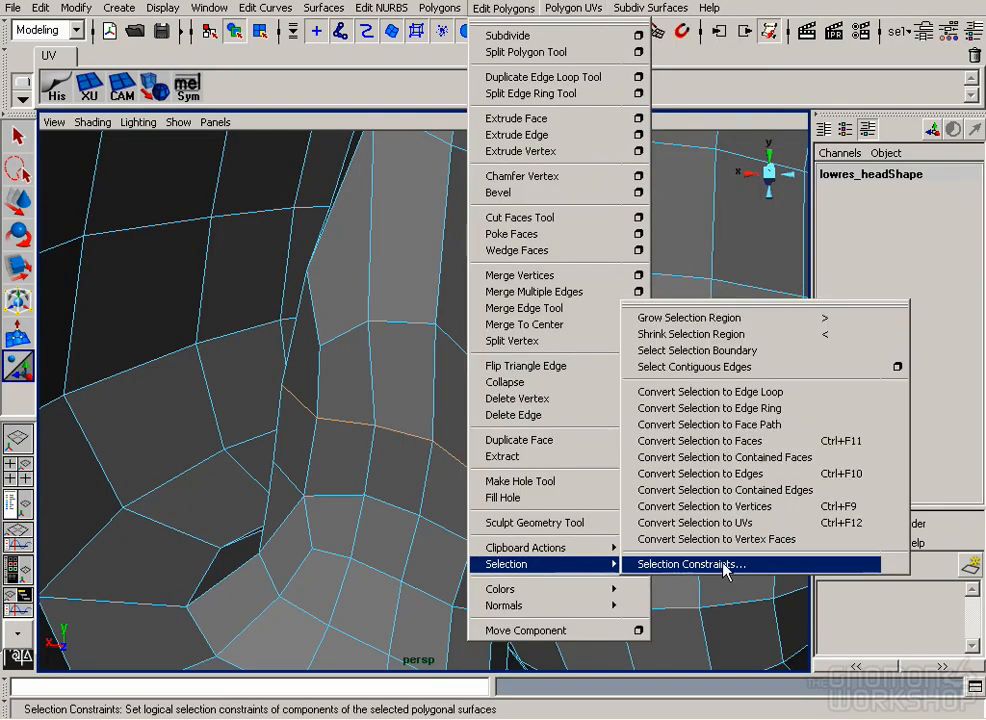
{"action": "left_click", "coordinate": [790, 440]}
{"action": "right_click_drag", "start_coordinate": [392, 272], "coordinate": [391, 317]}
{"action": "left_click", "coordinate": [396, 276], "text": "shift"}
{"action": "left_click", "coordinate": [356, 276], "text": "shift"}
{"action": "left_click_drag", "start_coordinate": [458, 293], "coordinate": [583, 385], "text": "alt"}
{"action": "left_click_drag", "start_coordinate": [415, 355], "coordinate": [469, 255], "text": "alt"}
{"action": "left_click_drag", "start_coordinate": [440, 346], "coordinate": [500, 422], "text": "alt"}
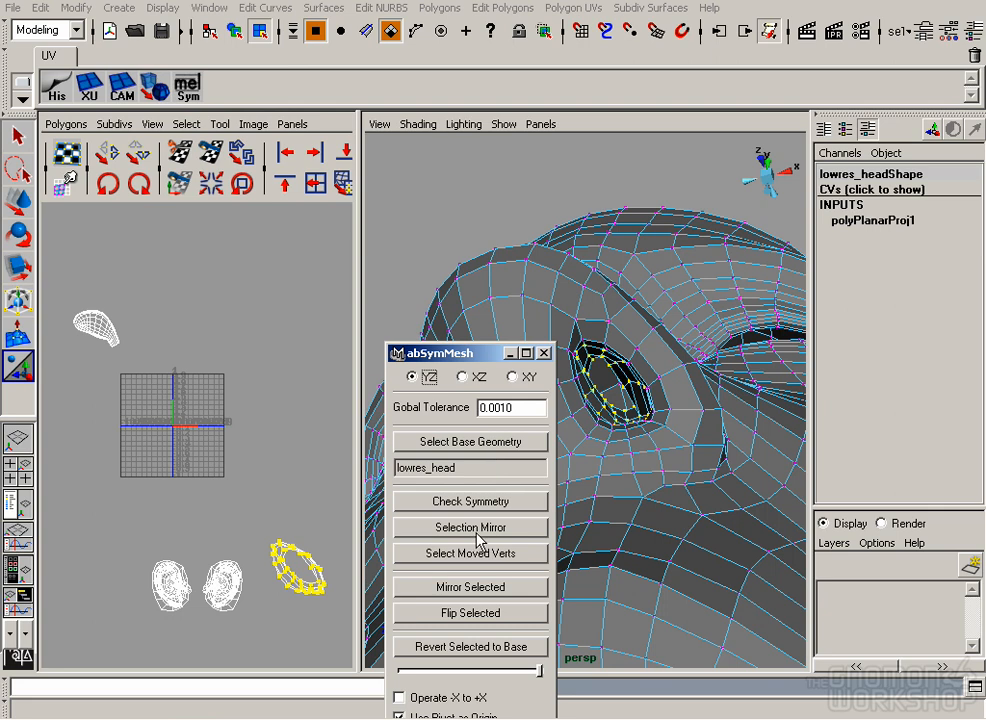
Mirror the nostril selection across the YZ plane with abSymMesh and convert it to faces.
{"action": "left_click_drag", "start_coordinate": [469, 354], "coordinate": [638, 378]}
{"action": "left_click", "coordinate": [718, 380]}
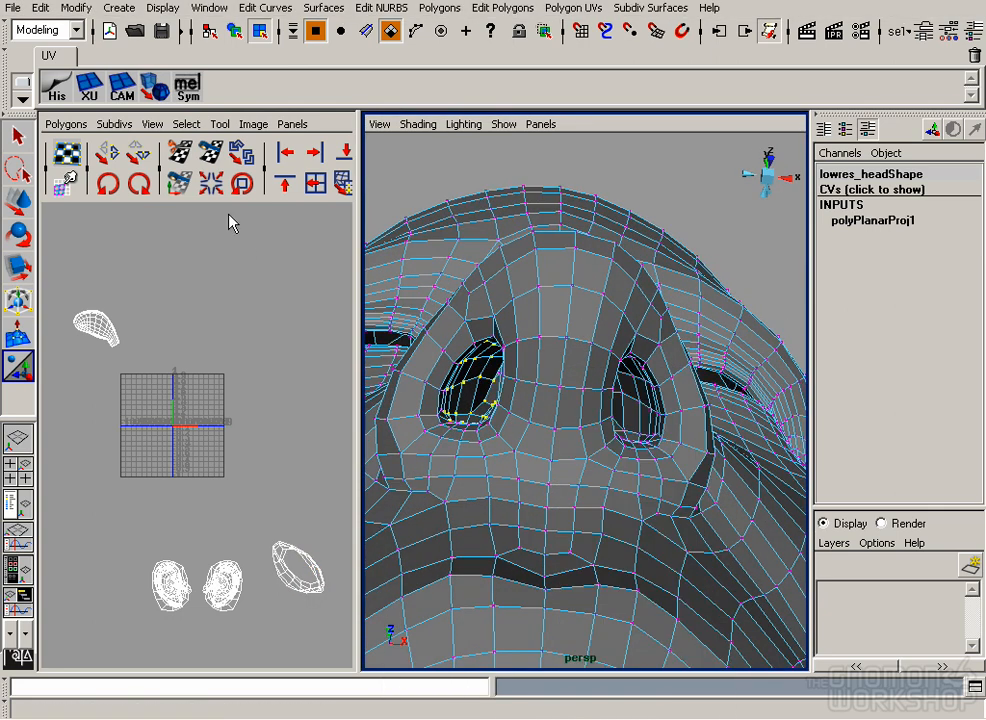
{"action": "left_click", "coordinate": [532, 9]}
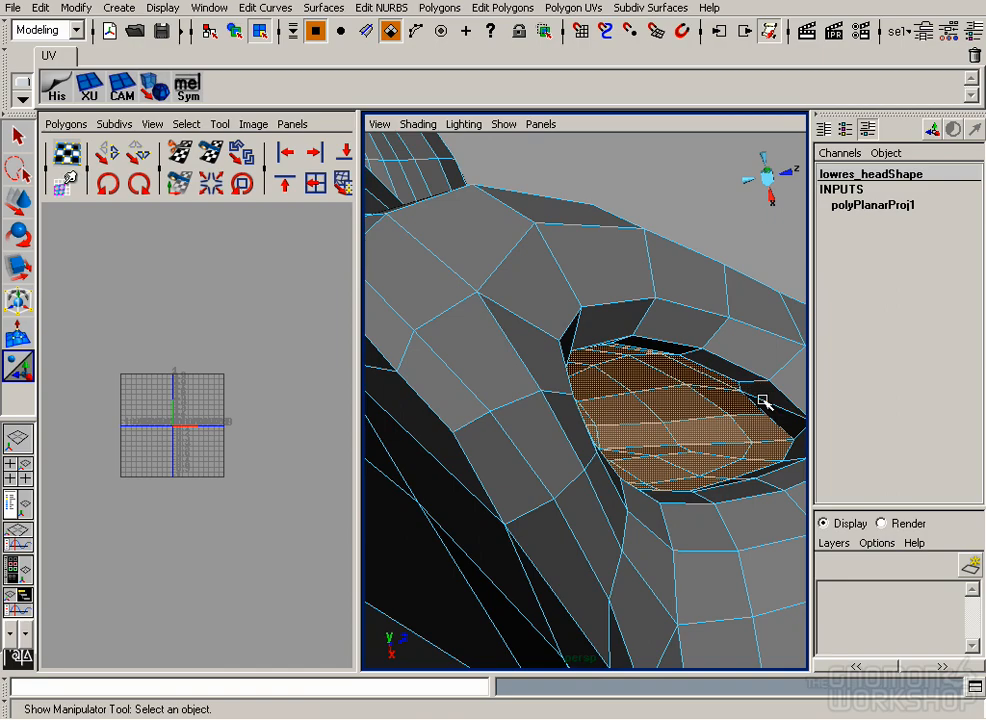
{"action": "left_click_drag", "start_coordinate": [763, 401], "coordinate": [636, 521], "text": "alt"}
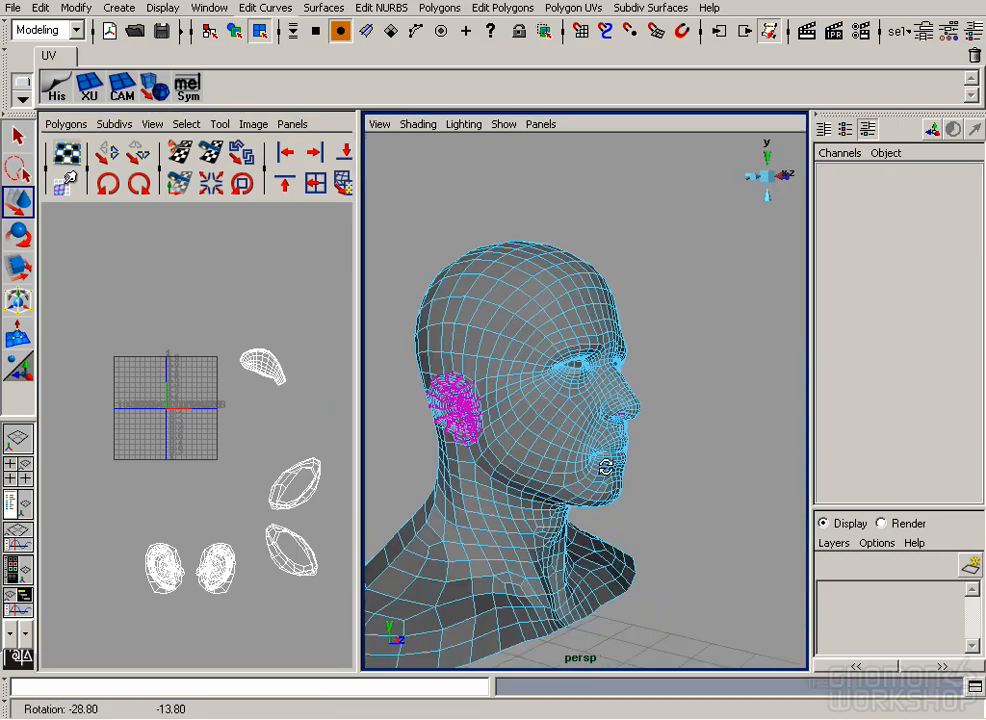
Select the centre edges running through the inner mouth and cut the UVs along them.
{"action": "left_click_drag", "start_coordinate": [640, 420], "coordinate": [578, 437], "text": "alt"}
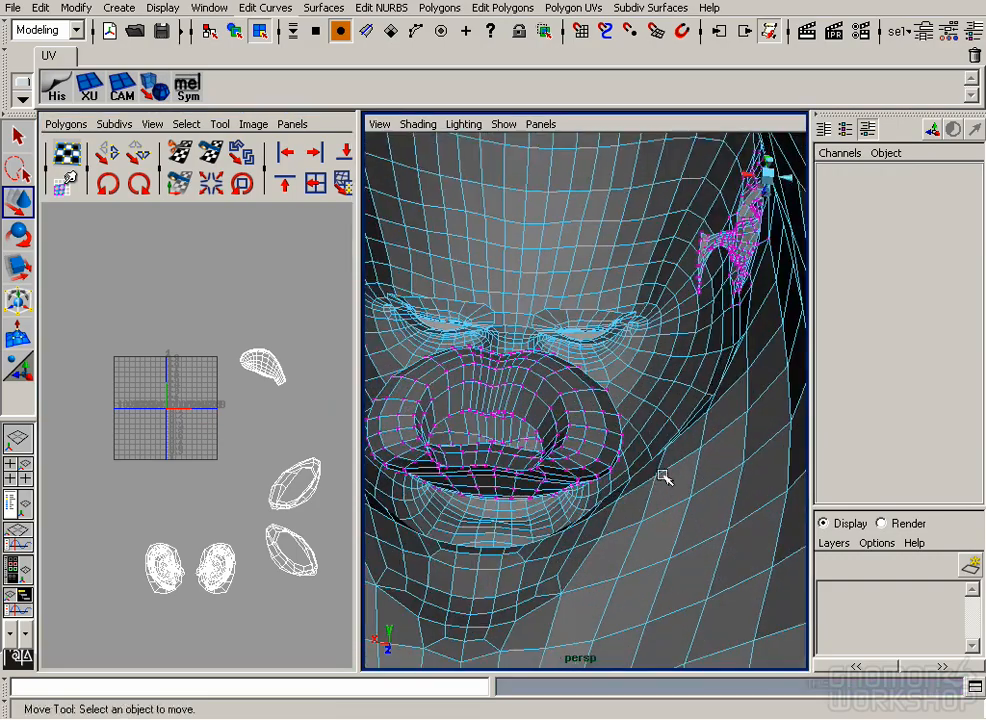
{"action": "left_click_drag", "start_coordinate": [662, 473], "coordinate": [538, 405], "text": "alt"}
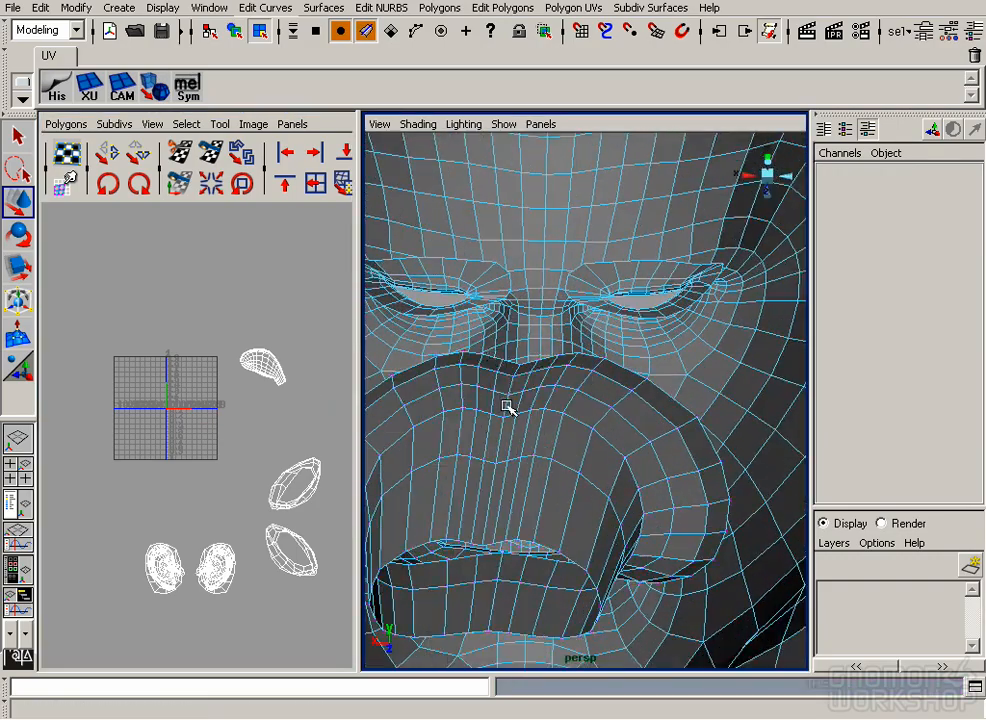
{"action": "left_click", "coordinate": [507, 404]}
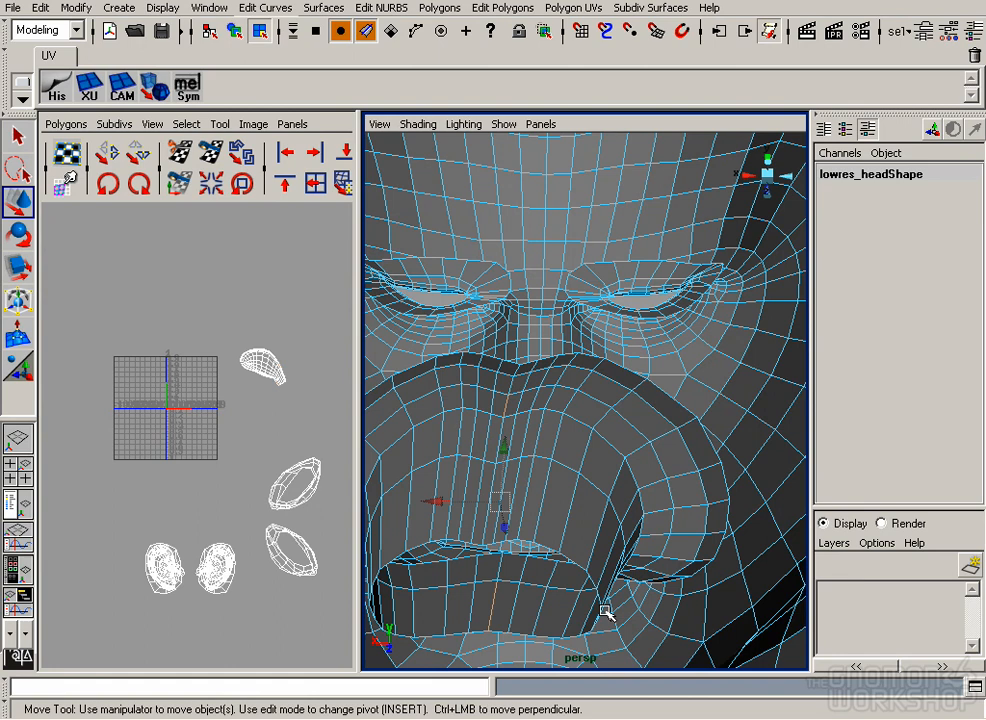
{"action": "left_click", "coordinate": [505, 8]}
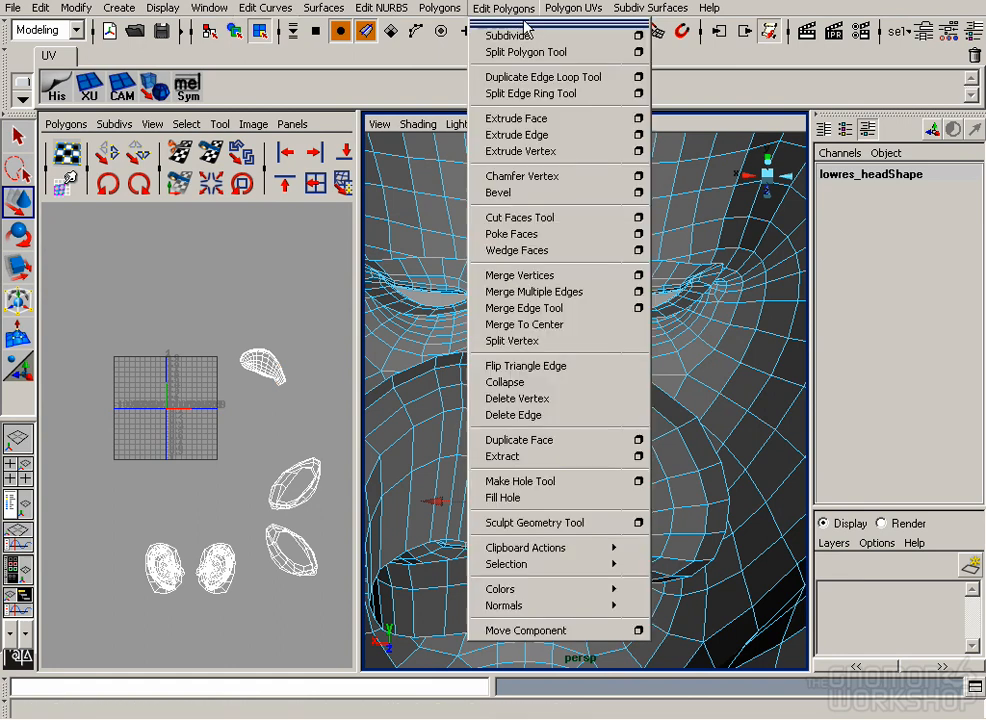
{"action": "mouse_move", "coordinate": [568, 572]}
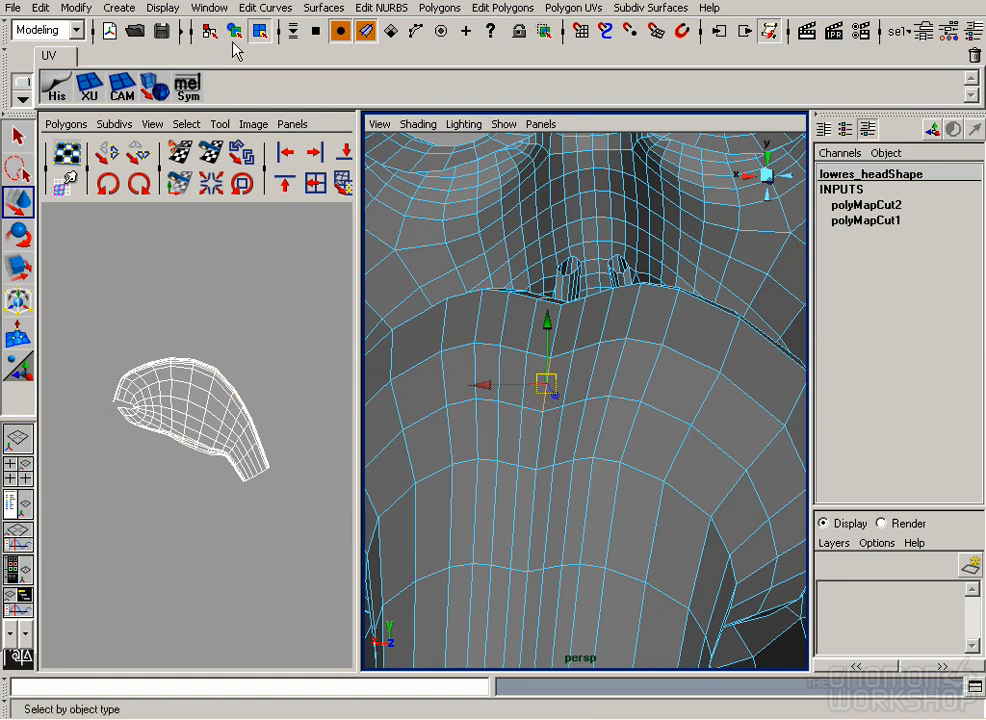
Return to object selection and display the head's texture borders as thick edges.
{"action": "left_click", "coordinate": [235, 37]}
{"action": "middle_click_drag", "start_coordinate": [249, 268], "coordinate": [222, 274], "text": "alt"}
{"action": "key", "text": "space"}
{"action": "left_click", "coordinate": [519, 180]}
{"action": "key", "text": "space"}
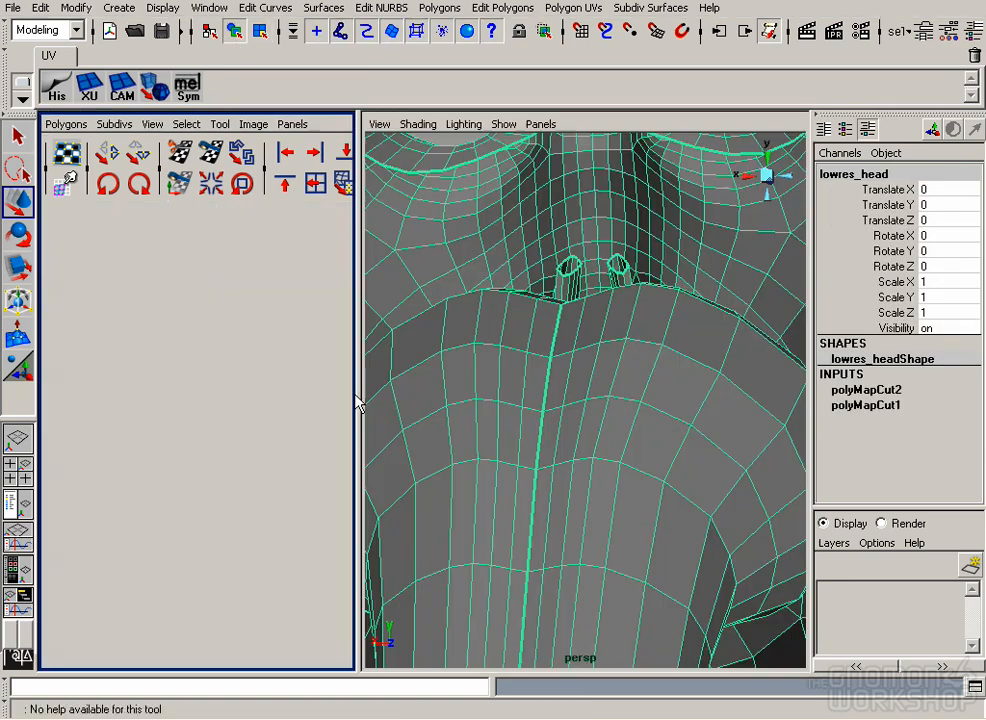
{"action": "middle_click_drag", "start_coordinate": [130, 404], "coordinate": [155, 392], "text": "alt"}
{"action": "right_click_drag", "start_coordinate": [155, 392], "coordinate": [233, 412], "text": "alt"}
Try moving the complete inner-mouth UV shell.
{"action": "right_click_drag", "start_coordinate": [235, 414], "coordinate": [266, 422]}
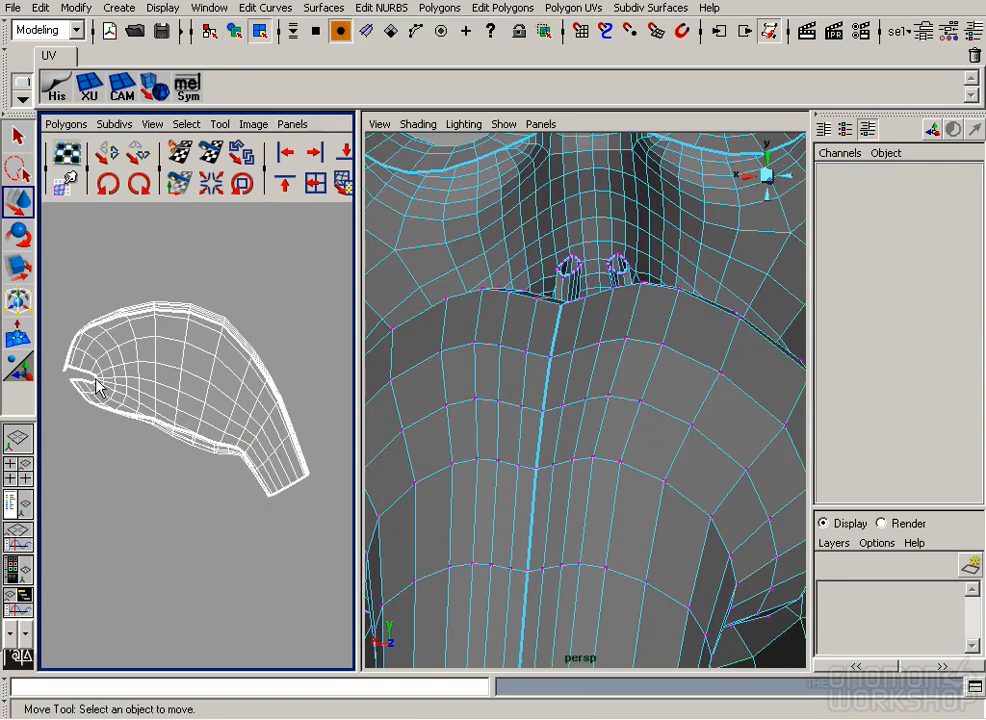
{"action": "left_click", "coordinate": [97, 385]}
{"action": "right_click_drag", "start_coordinate": [152, 385], "coordinate": [293, 539]}
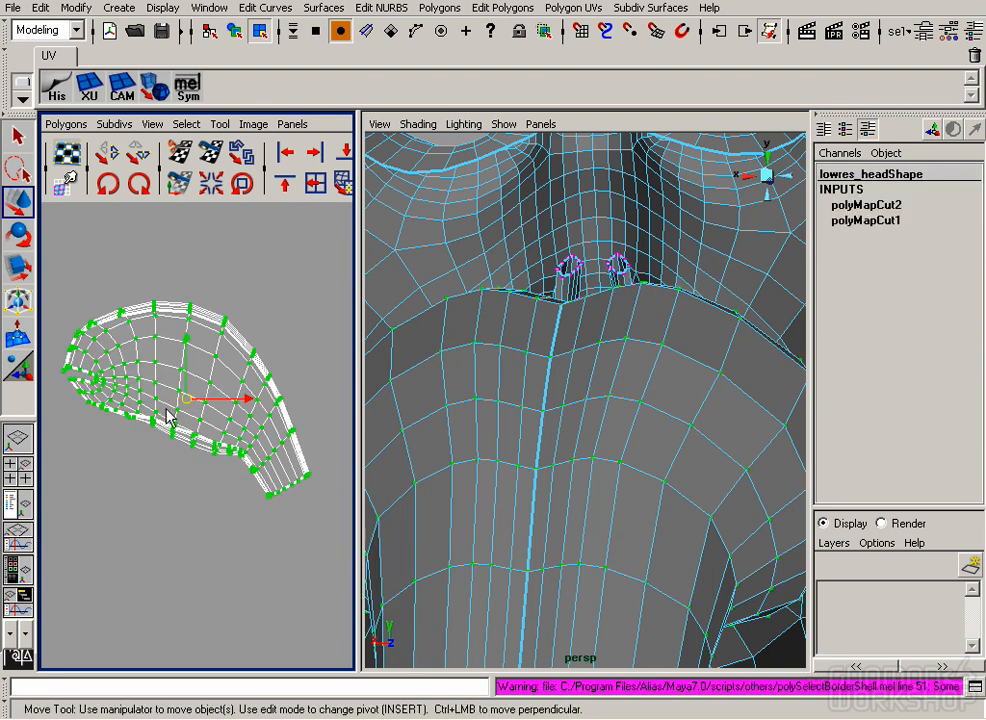
{"action": "left_click_drag", "start_coordinate": [188, 399], "coordinate": [189, 406]}
{"action": "key", "text": "ctrl+z"}
{"action": "left_click", "coordinate": [215, 510]}
Select the remaining centre edges at the back of the inner mouth and cut the UVs there.
{"action": "right_click_drag", "start_coordinate": [545, 458], "coordinate": [577, 473], "text": "alt"}
{"action": "left_click_drag", "start_coordinate": [577, 473], "coordinate": [596, 453], "text": "alt"}
{"action": "right_click_drag", "start_coordinate": [587, 458], "coordinate": [587, 500]}
{"action": "left_click", "coordinate": [588, 516]}
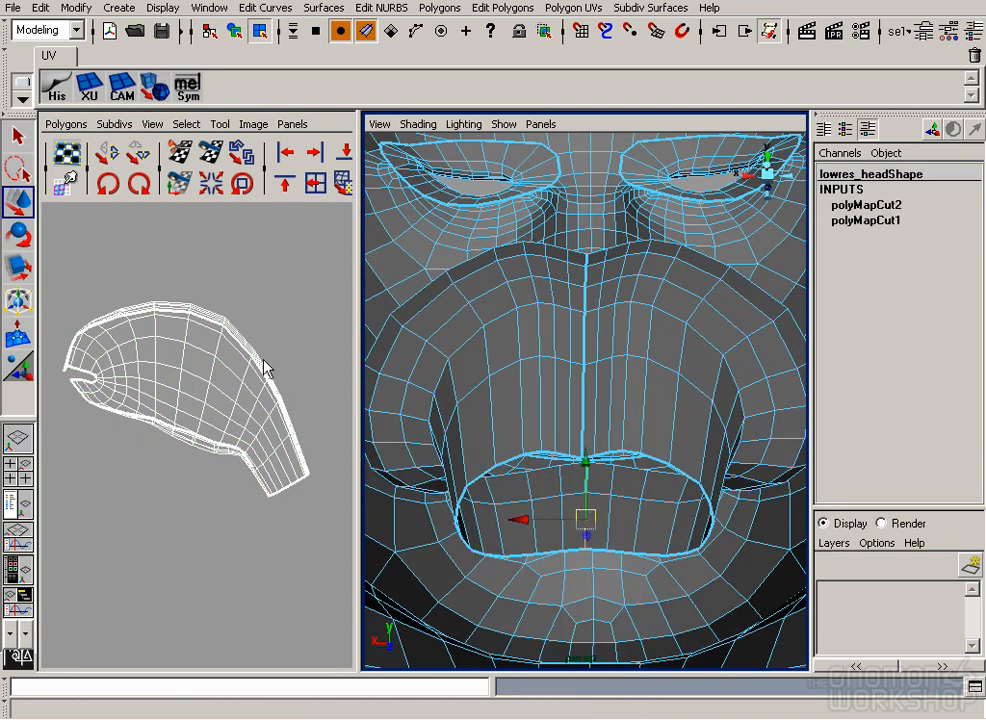
{"action": "left_click", "coordinate": [66, 124]}
{"action": "left_click", "coordinate": [172, 528]}
Select one half of the inner-mouth UVs as a shell and move it apart from the other half.
{"action": "left_click", "coordinate": [228, 420]}
{"action": "right_click_drag", "start_coordinate": [229, 413], "coordinate": [251, 538]}
{"action": "right_click_drag", "start_coordinate": [251, 538], "coordinate": [287, 413]}
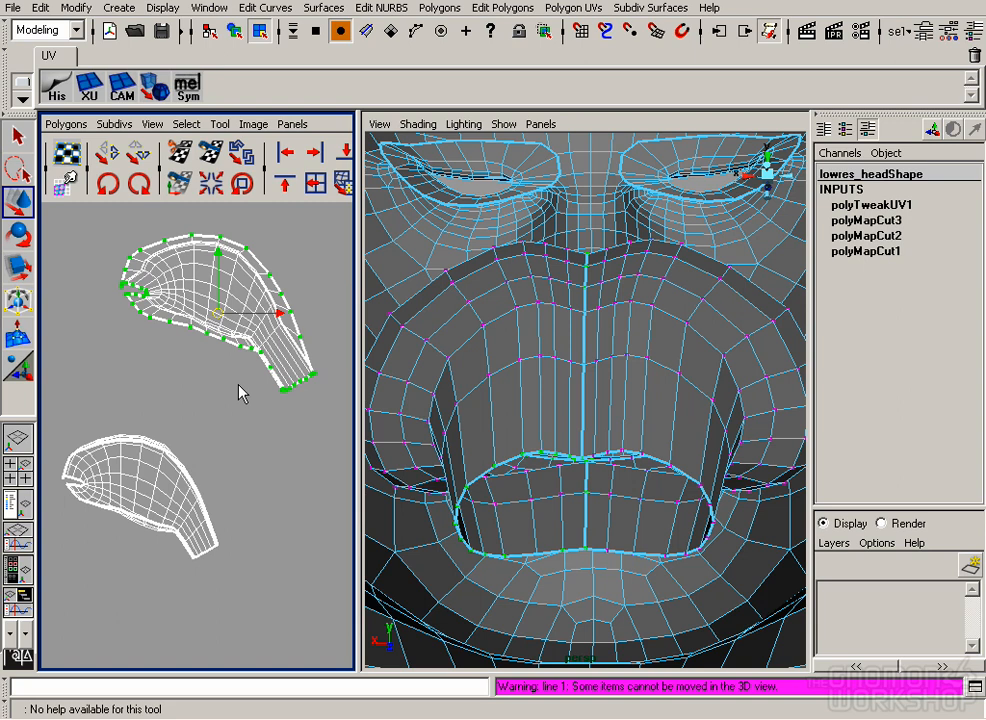
{"action": "left_click", "coordinate": [204, 387]}
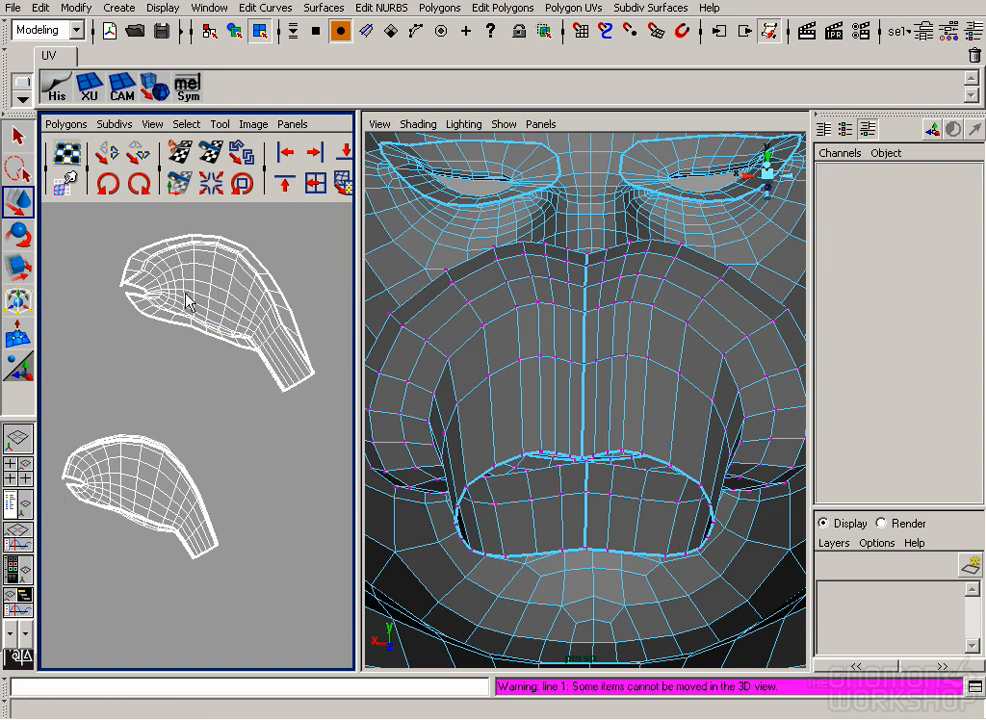
Select all UVs of the separated inner-mouth half and relax them repeatedly.
{"action": "left_click_drag", "start_coordinate": [332, 412], "coordinate": [333, 412]}
{"action": "left_click", "coordinate": [341, 184]}
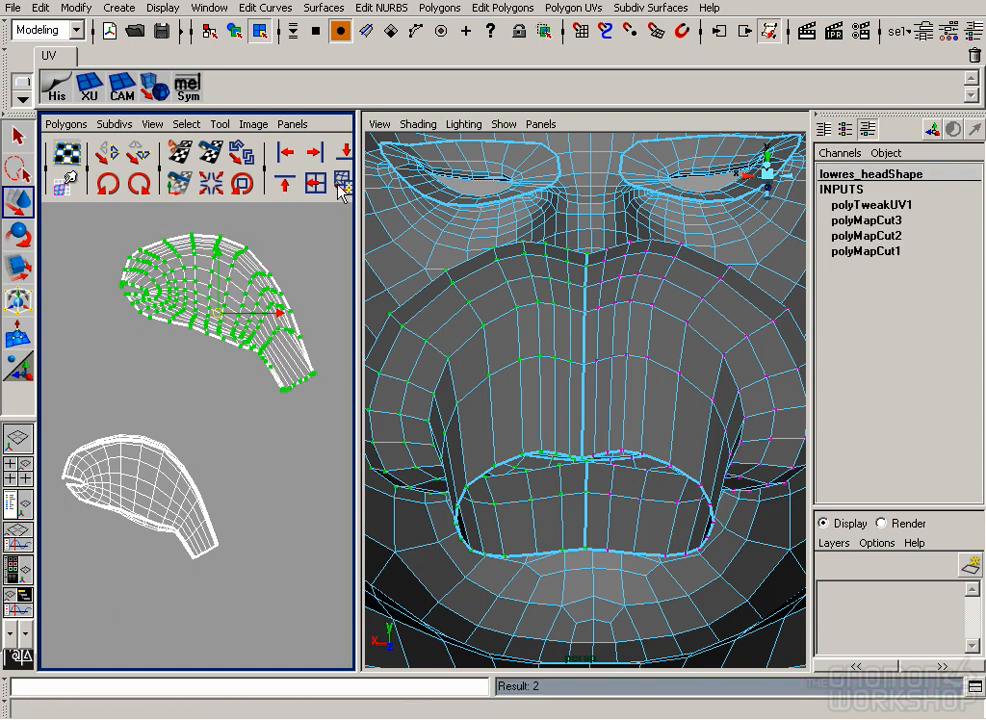
{"action": "left_click", "coordinate": [341, 187]}
{"action": "left_click", "coordinate": [341, 187]}
{"action": "left_click", "coordinate": [341, 187]}
{"action": "left_click", "coordinate": [341, 187]}
Reposition the kinked border UVs near the shell's narrow end and enlarge the UV view to full size.
{"action": "right_click_drag", "start_coordinate": [267, 412], "coordinate": [350, 472], "text": "alt"}
{"action": "left_click", "coordinate": [216, 379]}
{"action": "left_click", "coordinate": [234, 300]}
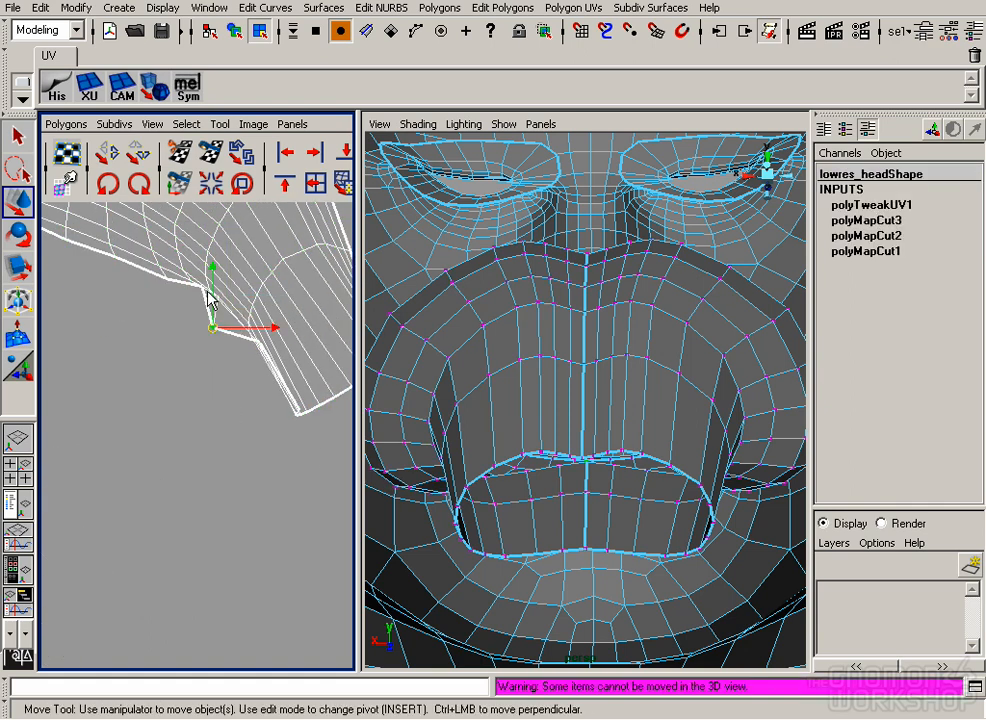
{"action": "left_click", "coordinate": [300, 410]}
{"action": "key", "text": "space"}
Adjust the border and corner UVs along the end edge of the inner-mouth shell.
{"action": "right_click_drag", "start_coordinate": [483, 407], "coordinate": [430, 375], "text": "alt"}
{"action": "middle_click_drag", "start_coordinate": [484, 400], "coordinate": [422, 513], "text": "alt"}
{"action": "left_click_drag", "start_coordinate": [528, 511], "coordinate": [473, 531]}
{"action": "left_click", "coordinate": [683, 425]}
{"action": "mouse_move", "coordinate": [683, 425]}
{"action": "left_mouse_down"}
{"action": "mouse_move", "coordinate": [697, 432]}
{"action": "mouse_move", "coordinate": [690, 421]}
{"action": "left_mouse_up"}
{"action": "left_click", "coordinate": [691, 421]}
{"action": "left_click", "coordinate": [696, 418]}
{"action": "left_click", "coordinate": [689, 504]}
Reposition further UVs near the narrow end to smooth the shell's outline.
{"action": "right_click_drag", "start_coordinate": [689, 504], "coordinate": [170, 290], "text": "alt"}
{"action": "middle_click_drag", "start_coordinate": [170, 290], "coordinate": [224, 324], "text": "alt"}
{"action": "right_click_drag", "start_coordinate": [224, 324], "coordinate": [267, 353], "text": "alt"}
{"action": "middle_click_drag", "start_coordinate": [267, 353], "coordinate": [327, 388], "text": "alt"}
{"action": "right_click_drag", "start_coordinate": [327, 388], "coordinate": [368, 412], "text": "alt"}
{"action": "left_click_drag", "start_coordinate": [306, 420], "coordinate": [345, 328]}
Select every UV of the inner-mouth half and relax the shell again.
{"action": "right_click_drag", "start_coordinate": [500, 440], "coordinate": [320, 350], "text": "alt"}
{"action": "middle_click_drag", "start_coordinate": [358, 293], "coordinate": [180, 247], "text": "alt"}
{"action": "left_click", "coordinate": [179, 247]}
{"action": "left_click_drag", "start_coordinate": [179, 247], "coordinate": [677, 617]}
{"action": "left_click", "coordinate": [343, 182]}
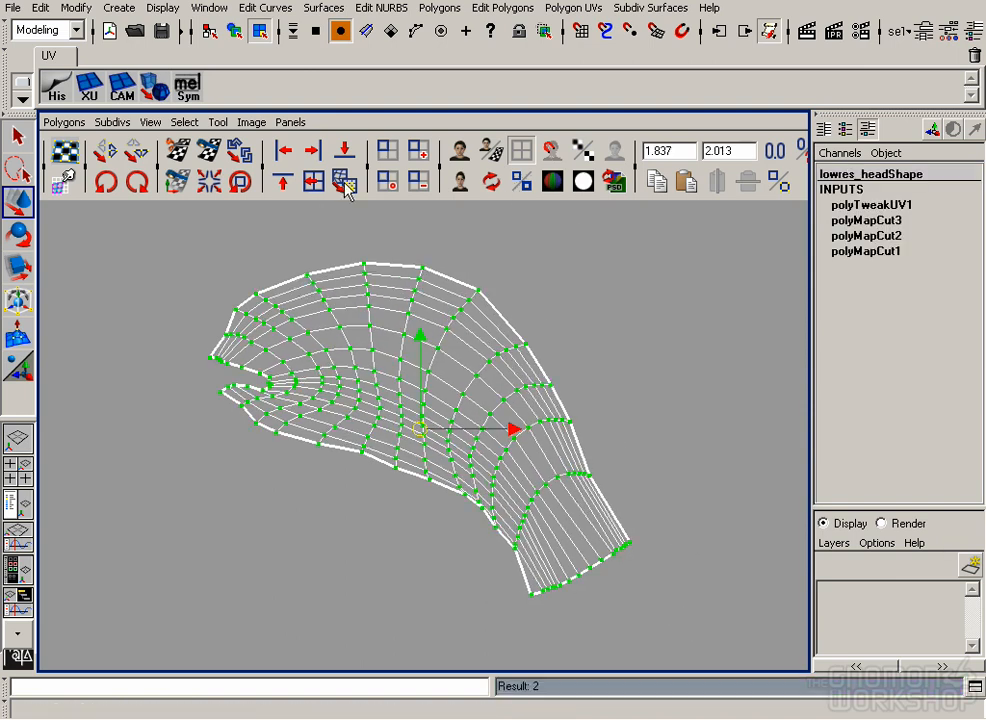
Pull three kinked UVs on the lower border of the first inner-mouth half outward near the bend.
{"action": "left_click", "coordinate": [435, 487]}
{"action": "middle_click_drag", "start_coordinate": [435, 480], "coordinate": [330, 372], "text": "alt"}
{"action": "right_click_drag", "start_coordinate": [330, 372], "coordinate": [357, 360], "text": "alt"}
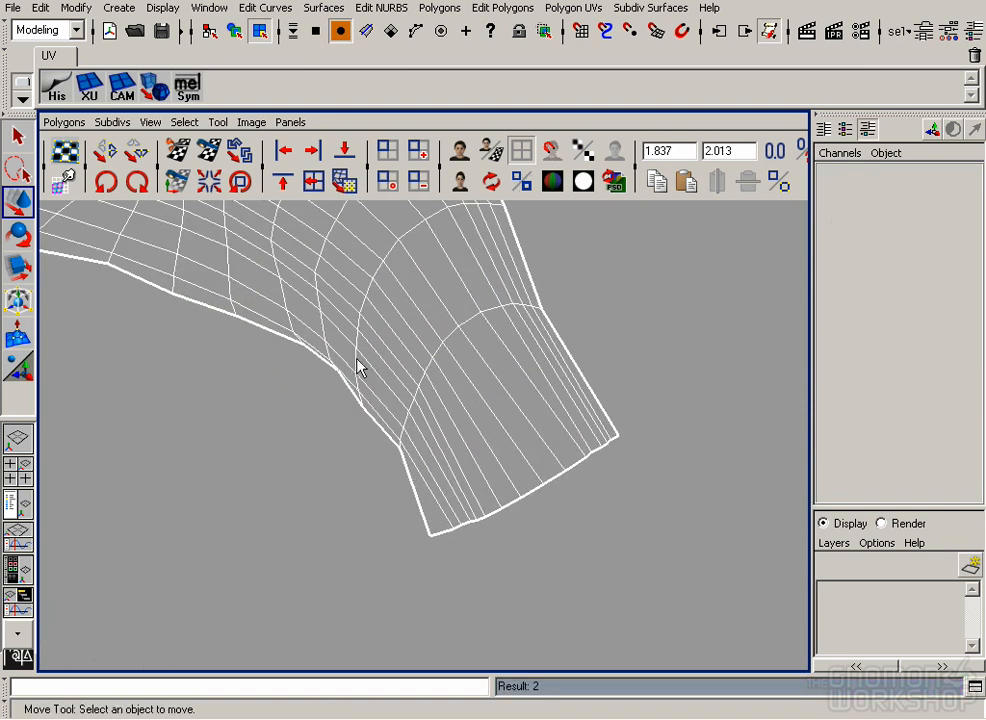
{"action": "left_click", "coordinate": [339, 371]}
{"action": "left_click_drag", "start_coordinate": [339, 372], "coordinate": [335, 394]}
{"action": "left_click", "coordinate": [302, 343]}
{"action": "left_click_drag", "start_coordinate": [301, 348], "coordinate": [292, 374]}
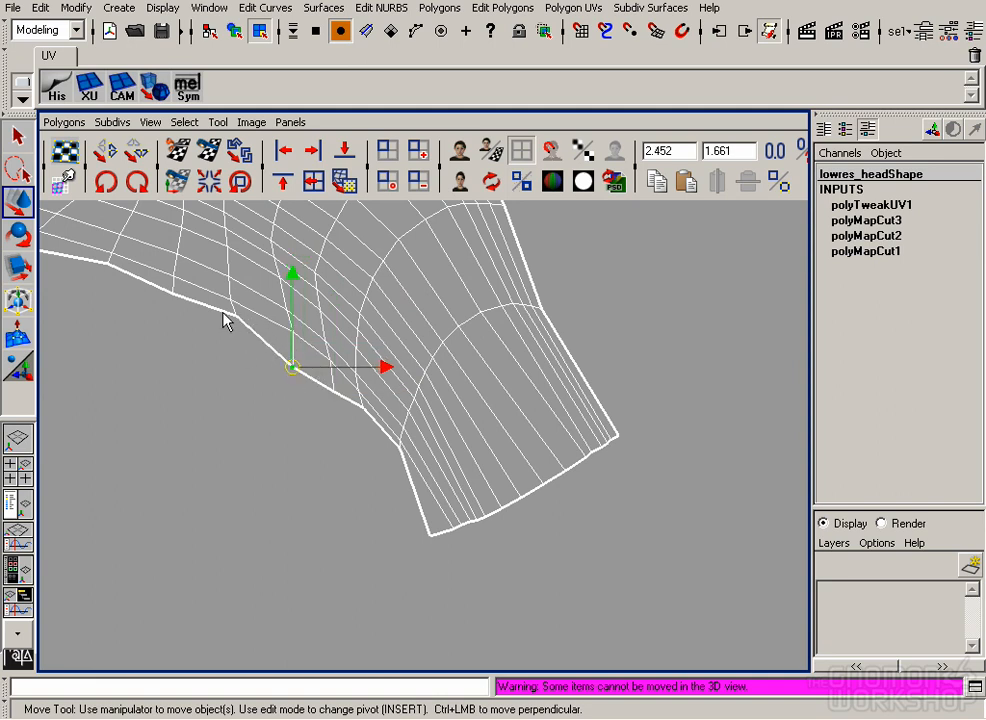
{"action": "left_click", "coordinate": [236, 318]}
{"action": "left_click_drag", "start_coordinate": [237, 324], "coordinate": [234, 337]}
Move the lower-border UV nearest the narrow end edge outward to straighten the shell's outline.
{"action": "left_click", "coordinate": [312, 387]}
{"action": "left_click", "coordinate": [397, 452]}
{"action": "left_click_drag", "start_coordinate": [399, 448], "coordinate": [391, 466]}
{"action": "left_click", "coordinate": [270, 455]}
Select all UVs of the first inner-mouth half and relax them twice.
{"action": "right_click_drag", "start_coordinate": [250, 450], "coordinate": [50, 425], "text": "alt"}
{"action": "left_click_drag", "start_coordinate": [153, 222], "coordinate": [535, 539]}
{"action": "left_click", "coordinate": [345, 187]}
{"action": "left_click", "coordinate": [345, 187]}
Reposition the UV beside the lower corner of the narrow end edge so the edge runs evenly.
{"action": "left_click", "coordinate": [530, 550]}
{"action": "right_click_drag", "start_coordinate": [530, 550], "coordinate": [682, 586], "text": "alt"}
{"action": "left_click", "coordinate": [441, 550]}
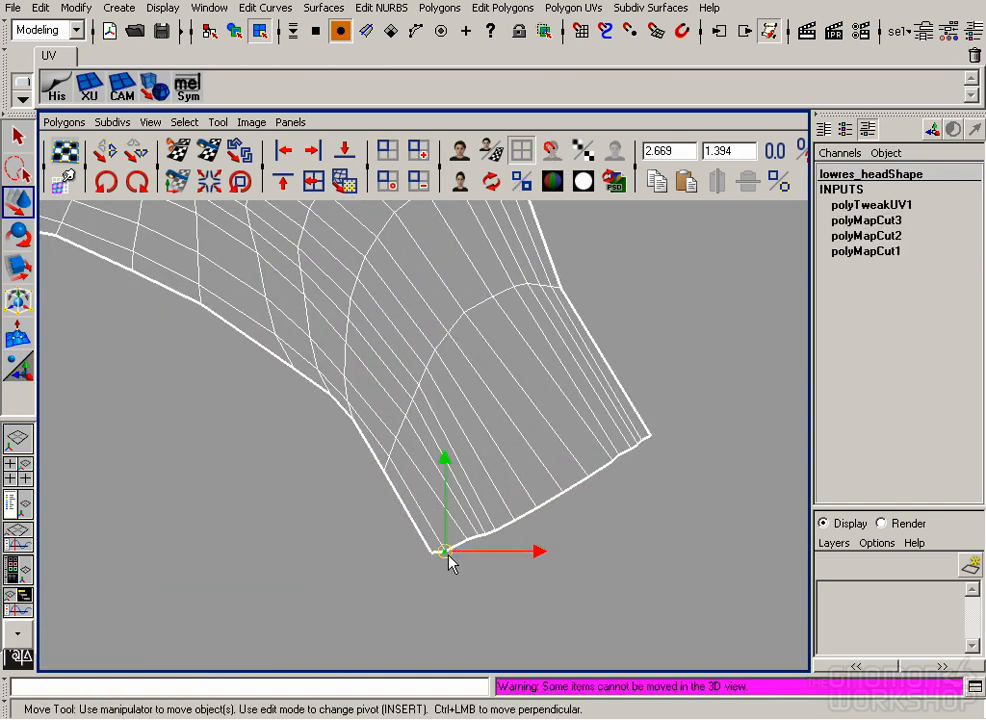
{"action": "left_click_drag", "start_coordinate": [441, 550], "coordinate": [458, 545]}
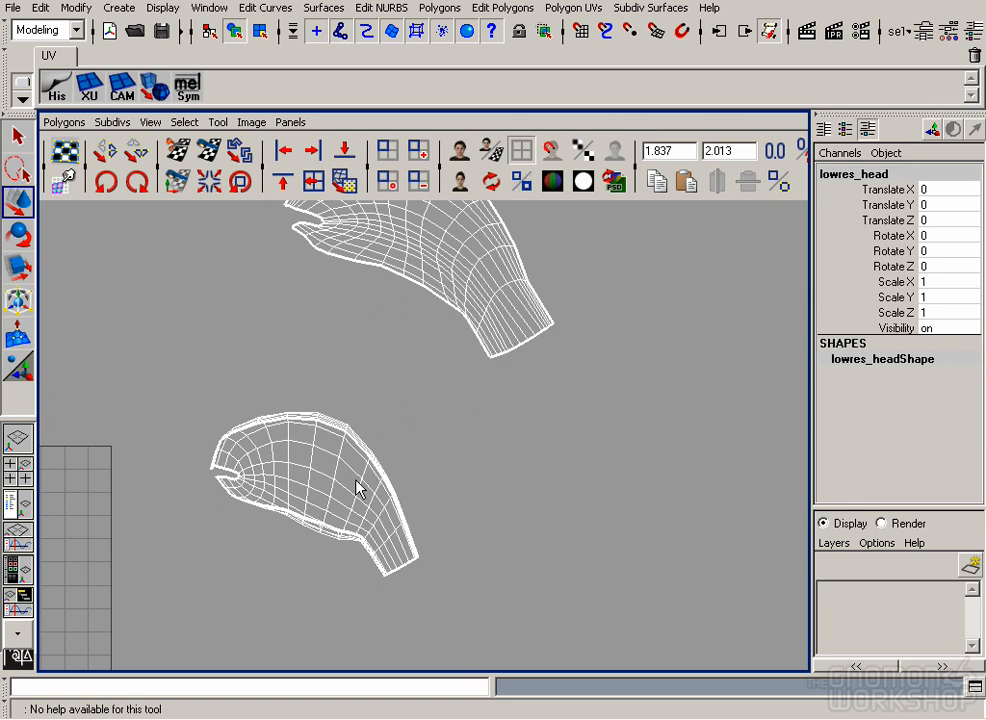
Select the border UVs of the second inner-mouth half, scale them outward and shift them slightly around the shell.
{"action": "right_click_drag", "start_coordinate": [357, 478], "coordinate": [469, 594]}
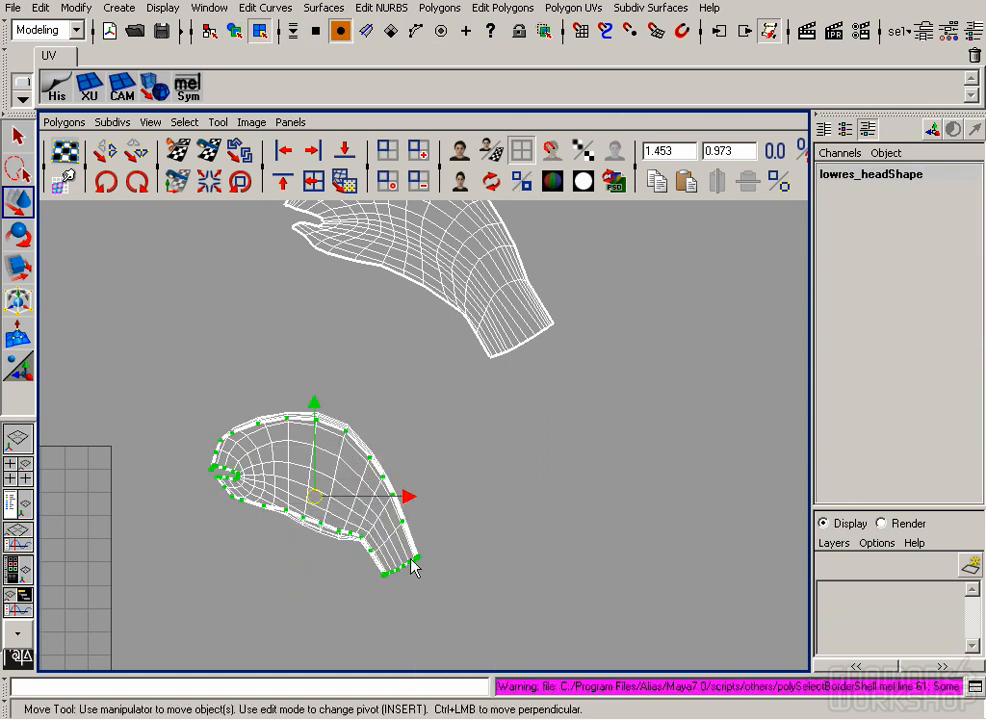
{"action": "key", "text": "r"}
{"action": "left_click_drag", "start_coordinate": [311, 497], "coordinate": [322, 483]}
{"action": "left_click_drag", "start_coordinate": [318, 404], "coordinate": [318, 398]}
{"action": "left_click_drag", "start_coordinate": [317, 499], "coordinate": [313, 485]}
{"action": "left_click_drag", "start_coordinate": [314, 402], "coordinate": [314, 395]}
{"action": "key", "text": "w"}
{"action": "left_click_drag", "start_coordinate": [316, 497], "coordinate": [320, 507]}
Pull the second half's lower-border UVs ahead of the bend outward, clear of the overlapping interior lines.
{"action": "left_click", "coordinate": [240, 560]}
{"action": "middle_click_drag", "start_coordinate": [240, 560], "coordinate": [198, 453], "text": "alt"}
{"action": "right_click_drag", "start_coordinate": [198, 453], "coordinate": [598, 610], "text": "alt"}
{"action": "middle_click_drag", "start_coordinate": [598, 610], "coordinate": [719, 555], "text": "alt"}
{"action": "right_click_drag", "start_coordinate": [180, 450], "coordinate": [295, 450], "text": "alt"}
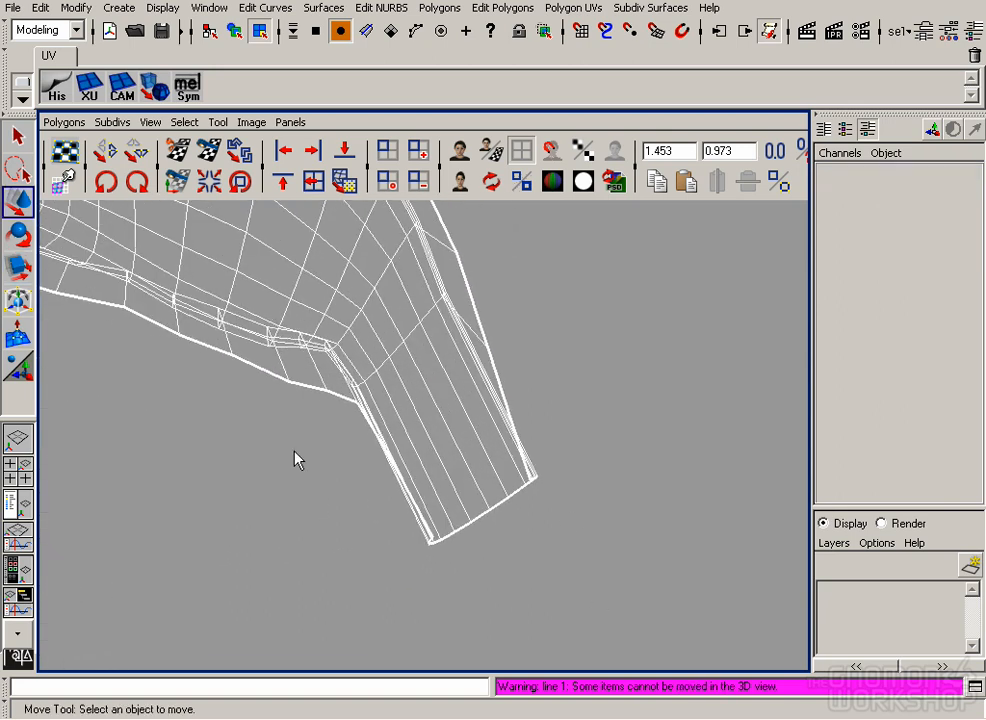
{"action": "left_click", "coordinate": [322, 395]}
{"action": "left_click_drag", "start_coordinate": [304, 387], "coordinate": [277, 410]}
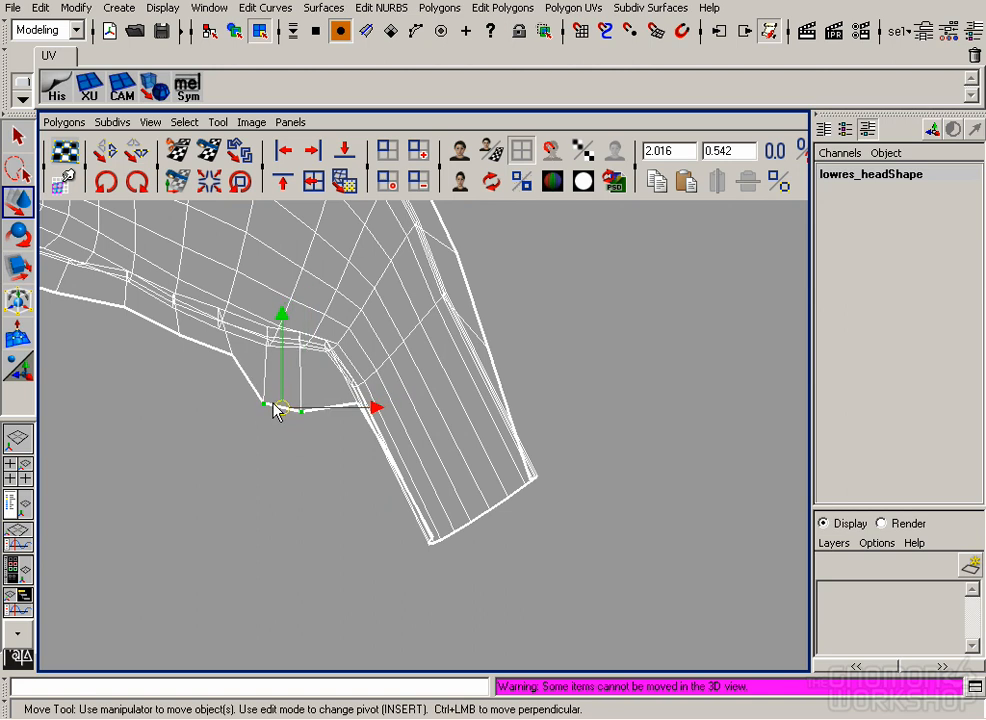
{"action": "left_click", "coordinate": [206, 366]}
{"action": "left_click_drag", "start_coordinate": [236, 358], "coordinate": [218, 380]}
{"action": "left_click", "coordinate": [175, 330]}
{"action": "left_click_drag", "start_coordinate": [178, 338], "coordinate": [168, 356]}
Move the two lower-border UVs at and just past the bend outward to continue the widened outline.
{"action": "left_click", "coordinate": [180, 372]}
{"action": "left_click", "coordinate": [346, 407]}
{"action": "left_click_drag", "start_coordinate": [348, 418], "coordinate": [318, 437]}
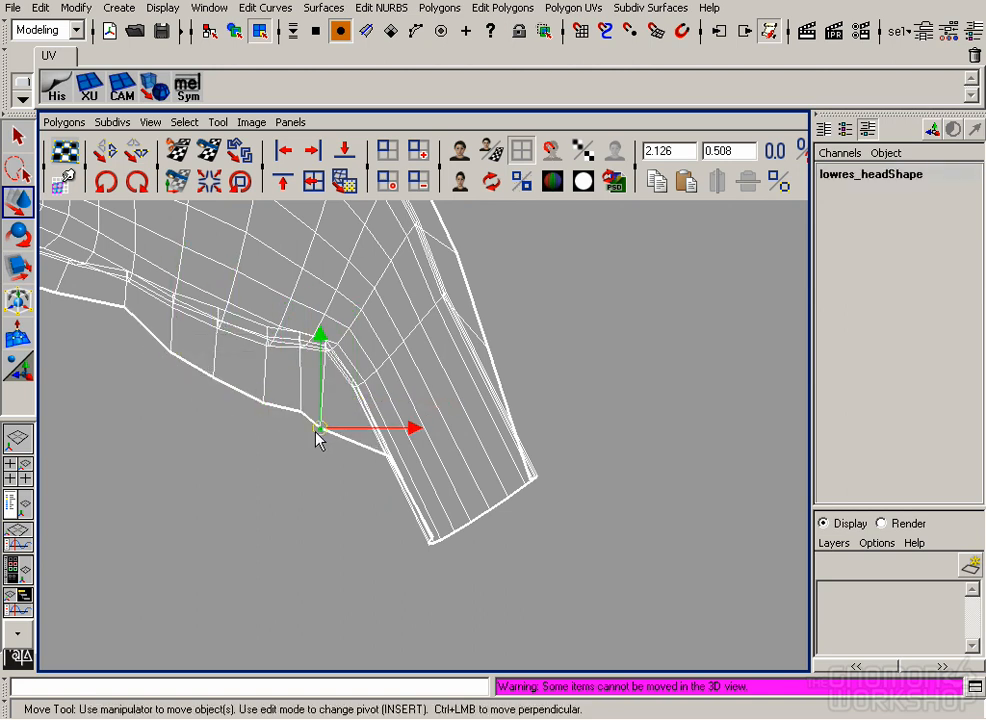
{"action": "left_click_drag", "start_coordinate": [393, 469], "coordinate": [353, 491]}
Spread the clustered UVs at the lower corner of the second half's narrow end edge, undoing a misplaced move.
{"action": "left_click", "coordinate": [455, 573]}
{"action": "left_click", "coordinate": [434, 540]}
{"action": "mouse_move", "coordinate": [436, 546]}
{"action": "left_mouse_down"}
{"action": "mouse_move", "coordinate": [379, 572]}
{"action": "mouse_move", "coordinate": [429, 556]}
{"action": "mouse_move", "coordinate": [418, 560]}
{"action": "mouse_move", "coordinate": [435, 541]}
{"action": "left_mouse_up"}
{"action": "left_click", "coordinate": [405, 565]}
{"action": "left_click", "coordinate": [404, 550]}
{"action": "left_click", "coordinate": [398, 556]}
{"action": "left_click", "coordinate": [406, 548]}
{"action": "left_click", "coordinate": [408, 546]}
{"action": "left_click", "coordinate": [428, 547]}
{"action": "left_click", "coordinate": [430, 543]}
{"action": "left_click_drag", "start_coordinate": [428, 544], "coordinate": [405, 563]}
{"action": "key", "text": "z"}
{"action": "left_click", "coordinate": [429, 542]}
Pull the upper corner UV of the second half's narrow end edge outward from its cluster.
{"action": "left_click", "coordinate": [528, 462]}
{"action": "left_click", "coordinate": [525, 480]}
{"action": "left_click", "coordinate": [539, 481]}
{"action": "left_click", "coordinate": [533, 480]}
{"action": "left_click_drag", "start_coordinate": [531, 482], "coordinate": [559, 461]}
Space out the overlapping UVs beside the upper corner so they line up along the narrow end edge.
{"action": "right_click_drag", "start_coordinate": [463, 401], "coordinate": [725, 535], "text": "alt"}
{"action": "middle_click_drag", "start_coordinate": [660, 529], "coordinate": [497, 476], "text": "alt"}
{"action": "left_click", "coordinate": [505, 470]}
{"action": "left_click_drag", "start_coordinate": [508, 472], "coordinate": [550, 470]}
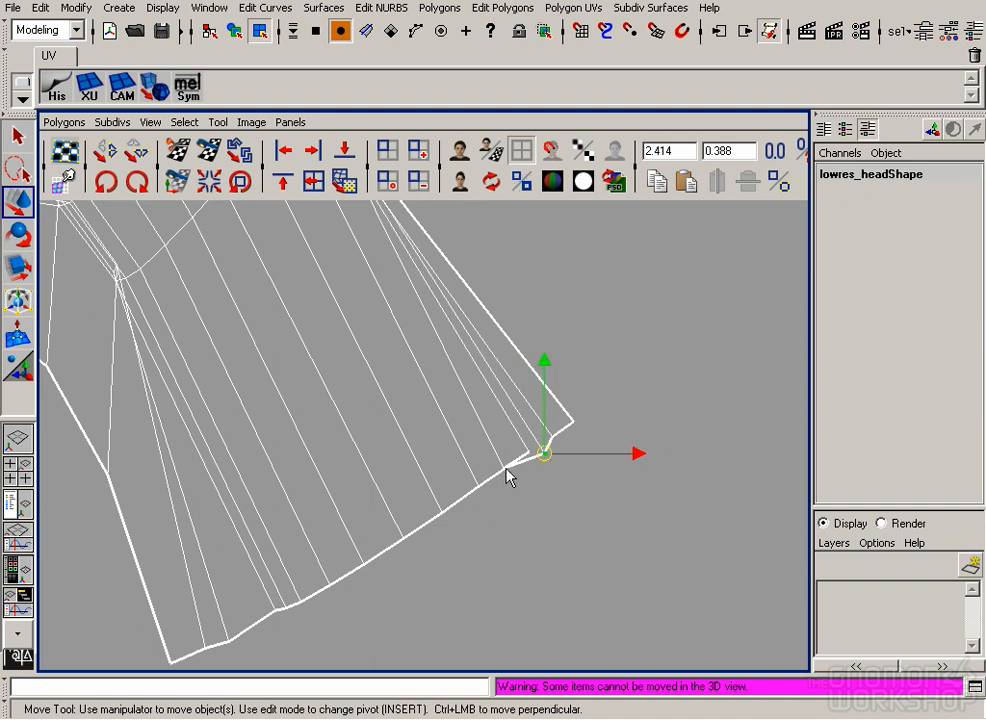
{"action": "left_click", "coordinate": [547, 464]}
{"action": "left_click_drag", "start_coordinate": [517, 465], "coordinate": [547, 448]}
{"action": "left_click", "coordinate": [546, 453]}
{"action": "left_click", "coordinate": [546, 454]}
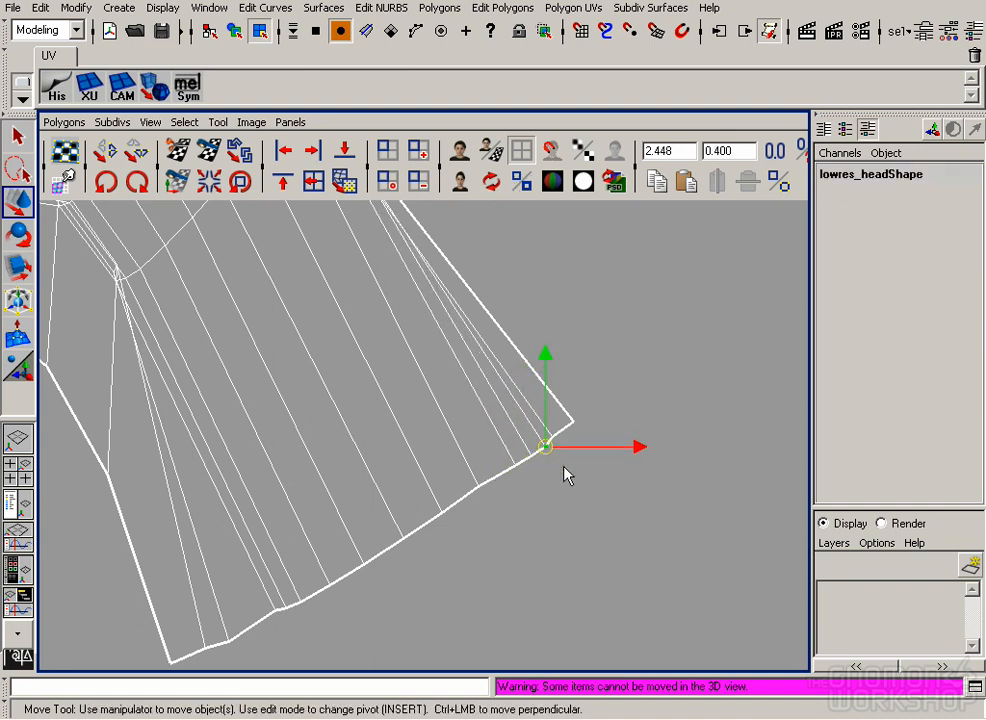
Move the UV on the long outer border near the narrow end outward to smooth the outline.
{"action": "left_click", "coordinate": [564, 466]}
{"action": "right_click_drag", "start_coordinate": [564, 466], "coordinate": [399, 400], "text": "alt"}
{"action": "left_click", "coordinate": [420, 332]}
{"action": "left_click_drag", "start_coordinate": [420, 331], "coordinate": [429, 314]}
{"action": "left_click", "coordinate": [582, 423]}
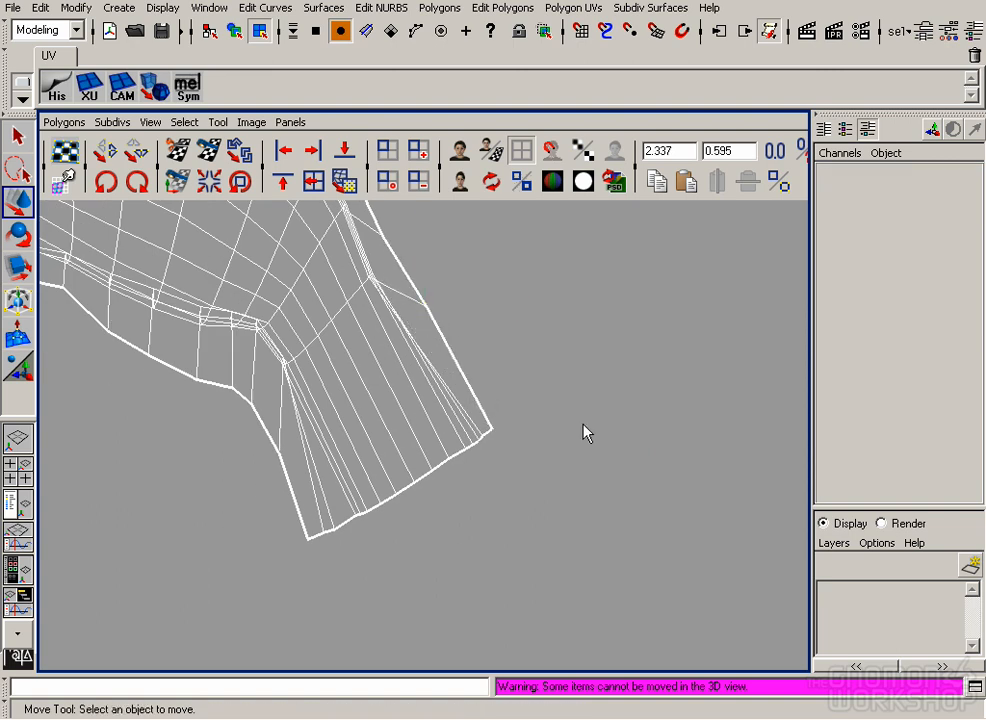
Separate the overlapping UVs at the upper tip of the mouth-corner notch on the second half.
{"action": "right_click_drag", "start_coordinate": [582, 423], "coordinate": [286, 339], "text": "alt"}
{"action": "middle_click_drag", "start_coordinate": [210, 296], "coordinate": [411, 435], "text": "alt"}
{"action": "right_click_drag", "start_coordinate": [411, 435], "coordinate": [572, 560], "text": "alt"}
{"action": "left_click_drag", "start_coordinate": [255, 416], "coordinate": [255, 417]}
{"action": "mouse_move", "coordinate": [255, 416]}
{"action": "left_mouse_down"}
{"action": "mouse_move", "coordinate": [230, 396]}
{"action": "mouse_move", "coordinate": [257, 411]}
{"action": "mouse_move", "coordinate": [253, 421]}
{"action": "left_mouse_up"}
{"action": "left_click", "coordinate": [259, 421]}
{"action": "left_click", "coordinate": [253, 418]}
{"action": "left_click", "coordinate": [259, 418]}
{"action": "left_click", "coordinate": [254, 422]}
Reposition the border UVs at the lower tip of the mouth-corner notch to open up the overlap.
{"action": "left_click", "coordinate": [265, 441]}
{"action": "mouse_move", "coordinate": [267, 442]}
{"action": "left_mouse_down"}
{"action": "mouse_move", "coordinate": [262, 470]}
{"action": "mouse_move", "coordinate": [266, 455]}
{"action": "left_mouse_up"}
{"action": "left_click", "coordinate": [249, 471]}
{"action": "left_click", "coordinate": [268, 458]}
{"action": "left_click", "coordinate": [287, 461]}
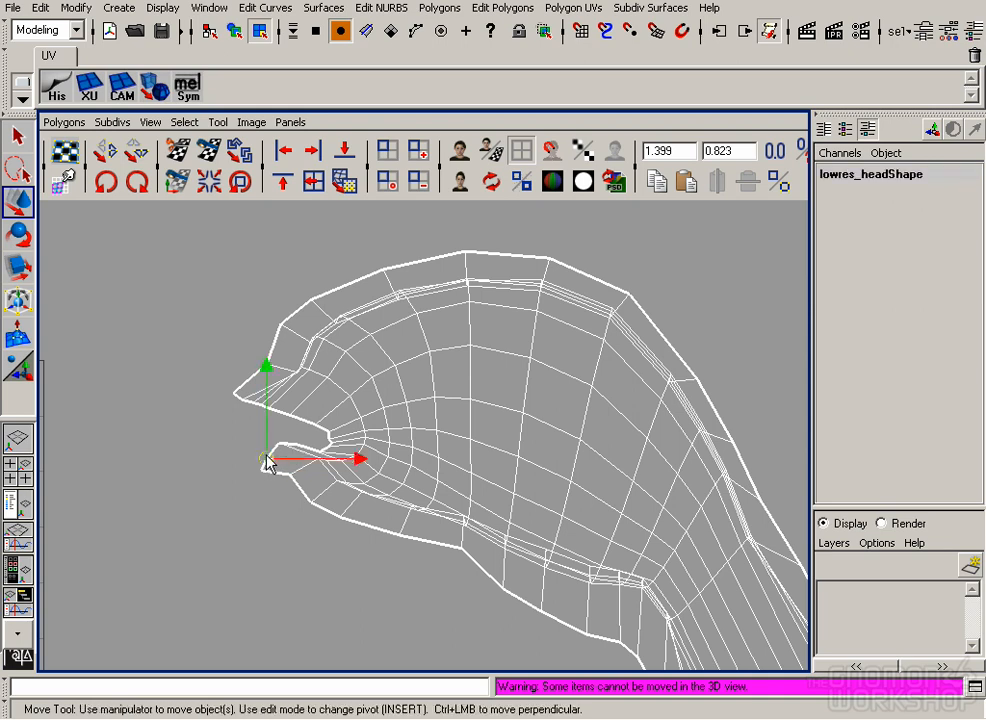
{"action": "left_click", "coordinate": [241, 452]}
Select all UVs of the second inner-mouth half and relax them.
{"action": "right_click_drag", "start_coordinate": [236, 449], "coordinate": [100, 416], "text": "alt"}
{"action": "left_click_drag", "start_coordinate": [656, 625], "coordinate": [656, 625]}
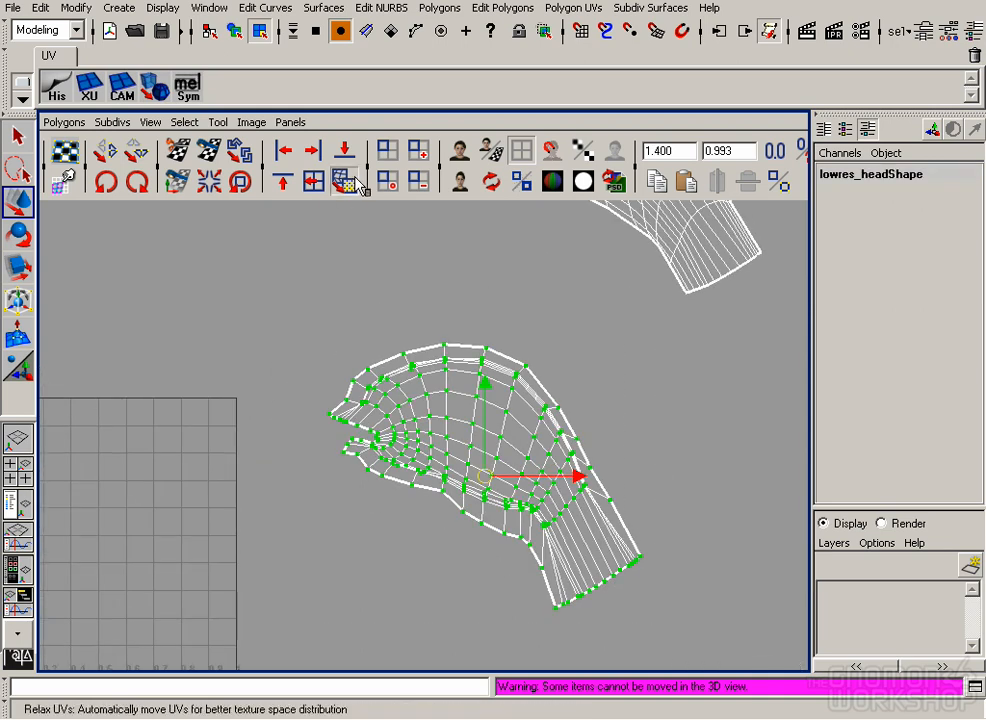
{"action": "left_click", "coordinate": [345, 183]}
Fine-tune the border UVs at the bend and at both notch tips of the relaxed second half.
{"action": "right_click_drag", "start_coordinate": [422, 396], "coordinate": [490, 430], "text": "alt"}
{"action": "left_click", "coordinate": [442, 553]}
{"action": "left_click", "coordinate": [444, 522]}
{"action": "left_click", "coordinate": [557, 578]}
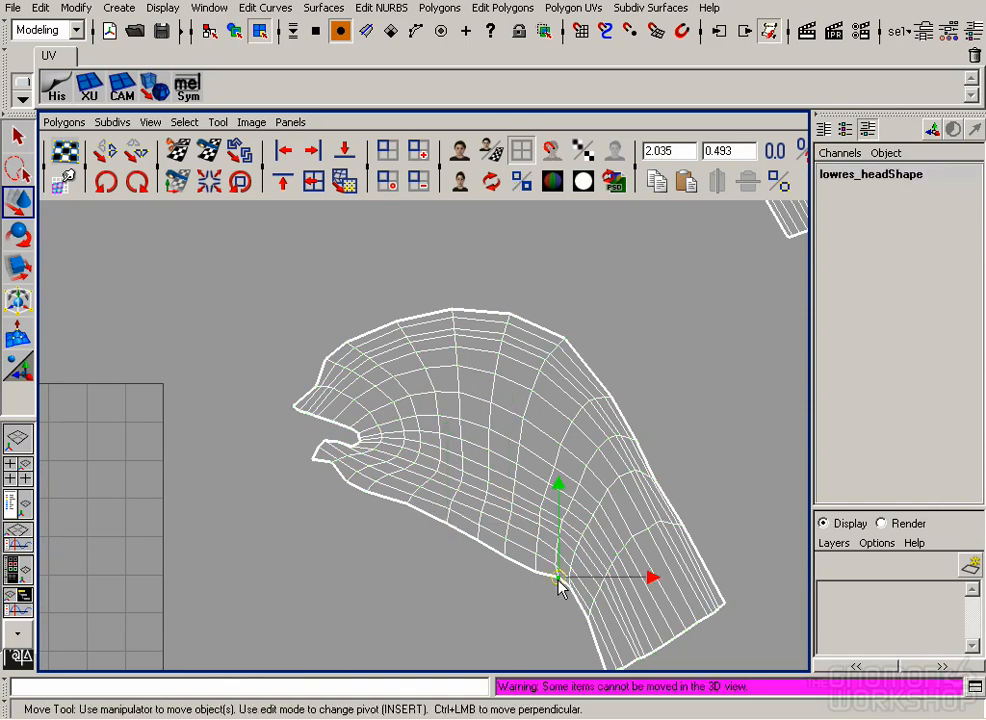
{"action": "left_click", "coordinate": [326, 459]}
{"action": "left_click", "coordinate": [311, 382]}
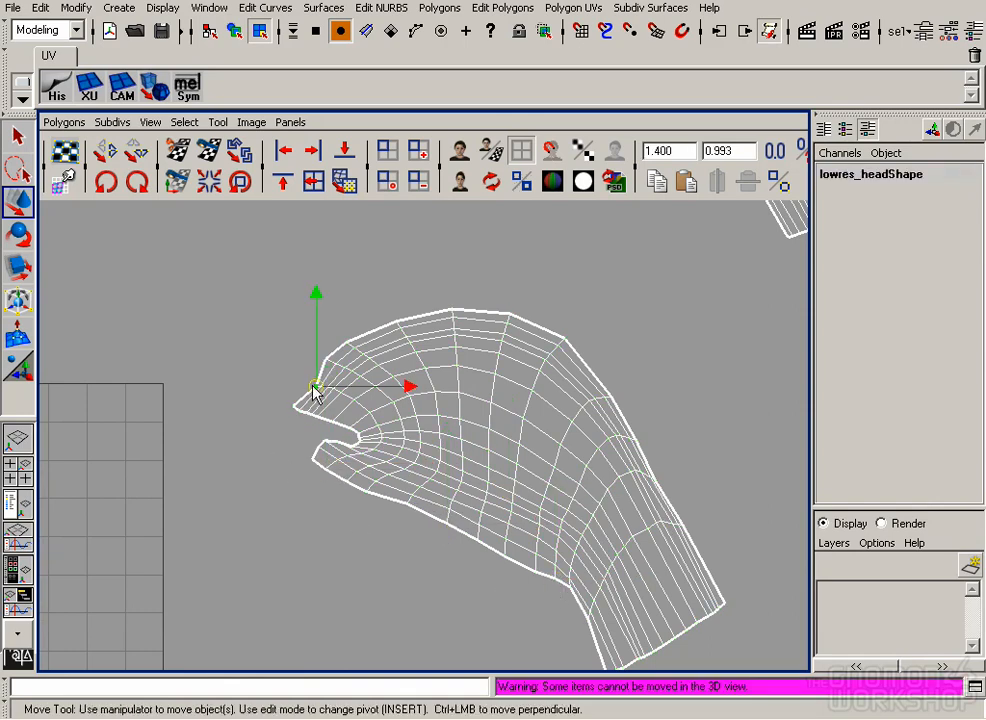
Select every UV of the second inner-mouth half and relax the shell again.
{"action": "right_click_drag", "start_coordinate": [311, 381], "coordinate": [267, 344], "text": "alt"}
{"action": "left_click", "coordinate": [267, 344]}
{"action": "left_click_drag", "start_coordinate": [267, 344], "coordinate": [588, 597]}
{"action": "left_click", "coordinate": [334, 188]}
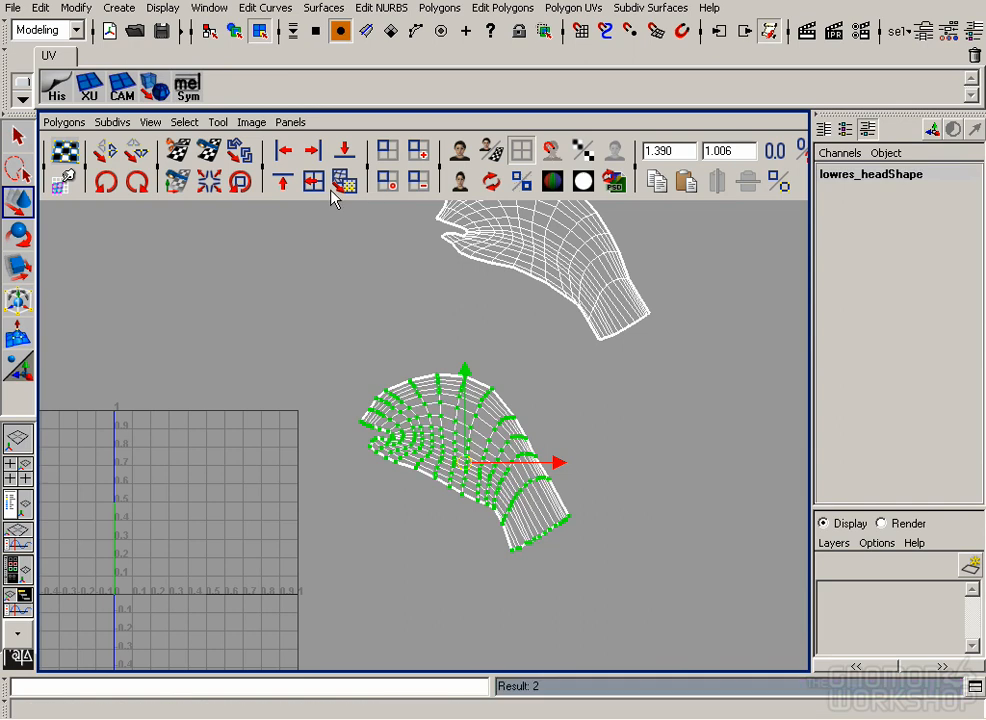
Select the second inner-mouth half's UVs and move the shell up beside the first half.
{"action": "left_click", "coordinate": [235, 32]}
{"action": "right_click_drag", "start_coordinate": [463, 402], "coordinate": [412, 440], "text": "alt"}
{"action": "right_click_drag", "start_coordinate": [462, 492], "coordinate": [492, 495]}
{"action": "left_click_drag", "start_coordinate": [361, 390], "coordinate": [511, 503]}
{"action": "left_click_drag", "start_coordinate": [447, 450], "coordinate": [575, 315]}
{"action": "left_click", "coordinate": [612, 398]}
Cluster the remaining UV shells, including the two dense ovals, close to the inner-mouth halves outside the texture grid.
{"action": "right_click_drag", "start_coordinate": [612, 400], "coordinate": [440, 508], "text": "alt"}
{"action": "left_click_drag", "start_coordinate": [410, 345], "coordinate": [535, 428]}
{"action": "left_click_drag", "start_coordinate": [471, 387], "coordinate": [613, 457]}
{"action": "middle_click_drag", "start_coordinate": [513, 538], "coordinate": [462, 417], "text": "alt"}
{"action": "left_click_drag", "start_coordinate": [372, 372], "coordinate": [450, 503]}
{"action": "left_click_drag", "start_coordinate": [422, 439], "coordinate": [524, 414]}
{"action": "left_click_drag", "start_coordinate": [378, 452], "coordinate": [268, 522]}
{"action": "left_click_drag", "start_coordinate": [319, 480], "coordinate": [583, 403]}
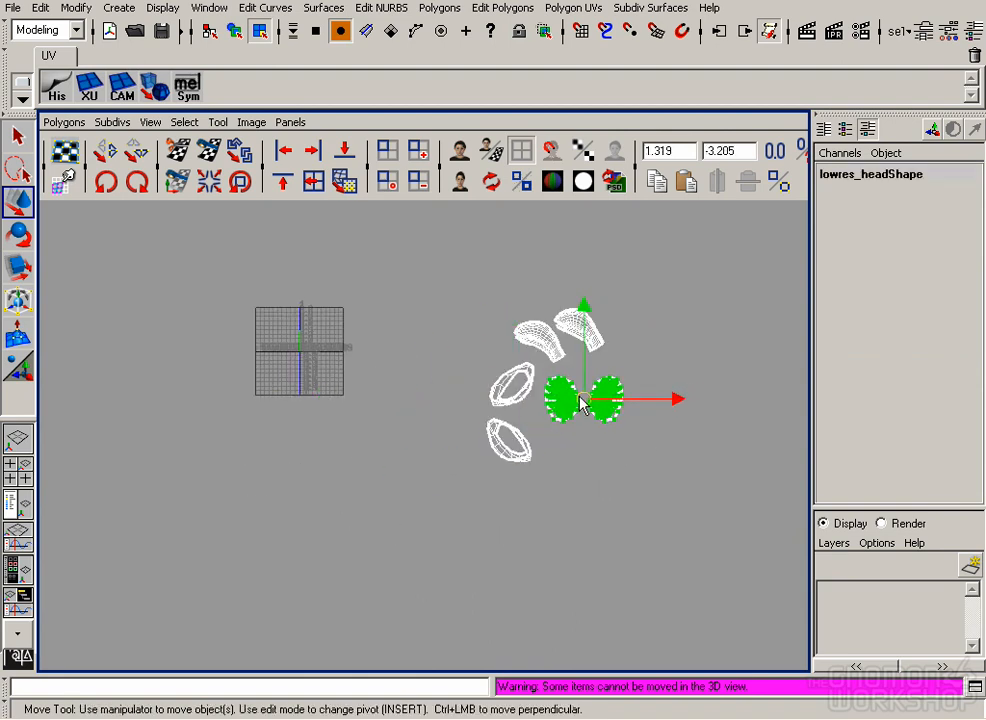
Save the scene and return to the side-by-side UV and perspective views with the head selected as an object.
{"action": "left_click", "coordinate": [382, 415]}
{"action": "key", "text": "ctrl+s"}
{"action": "key", "text": "space"}
{"action": "key", "text": "q"}
{"action": "key", "text": "F8"}
{"action": "left_click", "coordinate": [467, 270]}
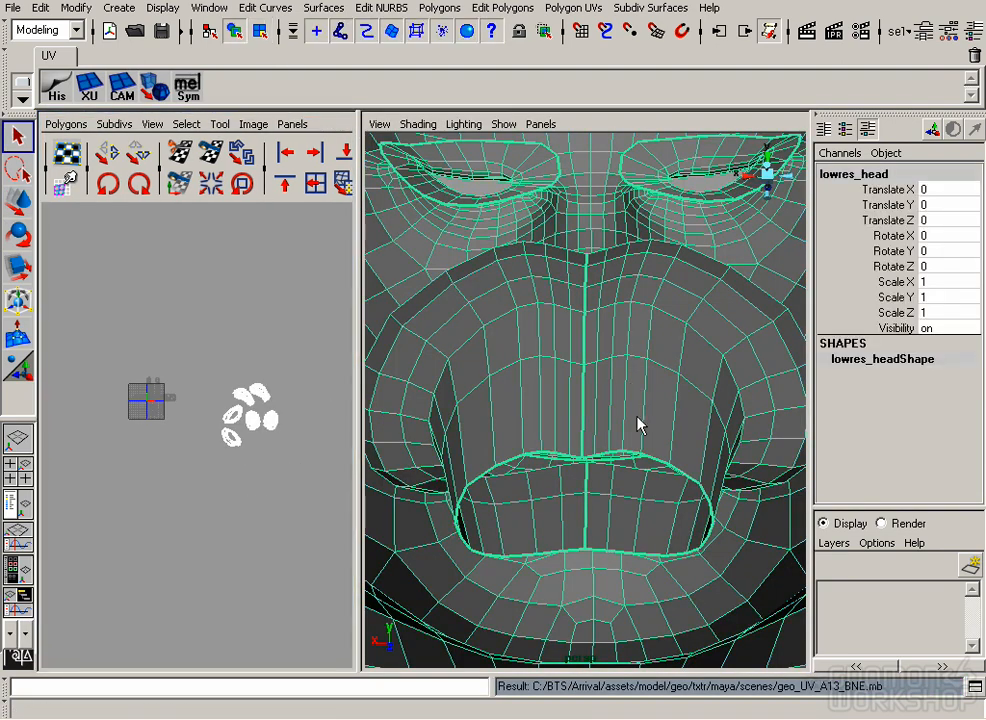
Switch the head to face selection and select the three upper faces at the eye ring's inner corner.
{"action": "key", "text": "f"}
{"action": "left_click", "coordinate": [712, 420]}
{"action": "left_click_drag", "start_coordinate": [710, 425], "coordinate": [520, 475], "text": "alt"}
{"action": "right_click_drag", "start_coordinate": [510, 478], "coordinate": [548, 493], "text": "alt"}
{"action": "mouse_move", "coordinate": [254, 412]}
{"action": "right_mouse_down", "text": "alt"}
{"action": "mouse_move", "coordinate": [384, 487]}
{"action": "mouse_move", "coordinate": [339, 500]}
{"action": "mouse_move", "coordinate": [255, 431]}
{"action": "right_mouse_up", "text": "alt"}
{"action": "left_click", "coordinate": [575, 480]}
{"action": "left_click_drag", "start_coordinate": [645, 577], "coordinate": [750, 440], "text": "alt"}
{"action": "right_click_drag", "start_coordinate": [520, 400], "coordinate": [700, 430], "text": "alt"}
{"action": "middle_click_drag", "start_coordinate": [620, 330], "coordinate": [570, 400], "text": "alt"}
{"action": "right_click_drag", "start_coordinate": [557, 348], "coordinate": [562, 388]}
{"action": "left_click", "coordinate": [538, 348]}
{"action": "left_click", "coordinate": [516, 369], "text": "shift"}
{"action": "left_click", "coordinate": [511, 395], "text": "shift"}
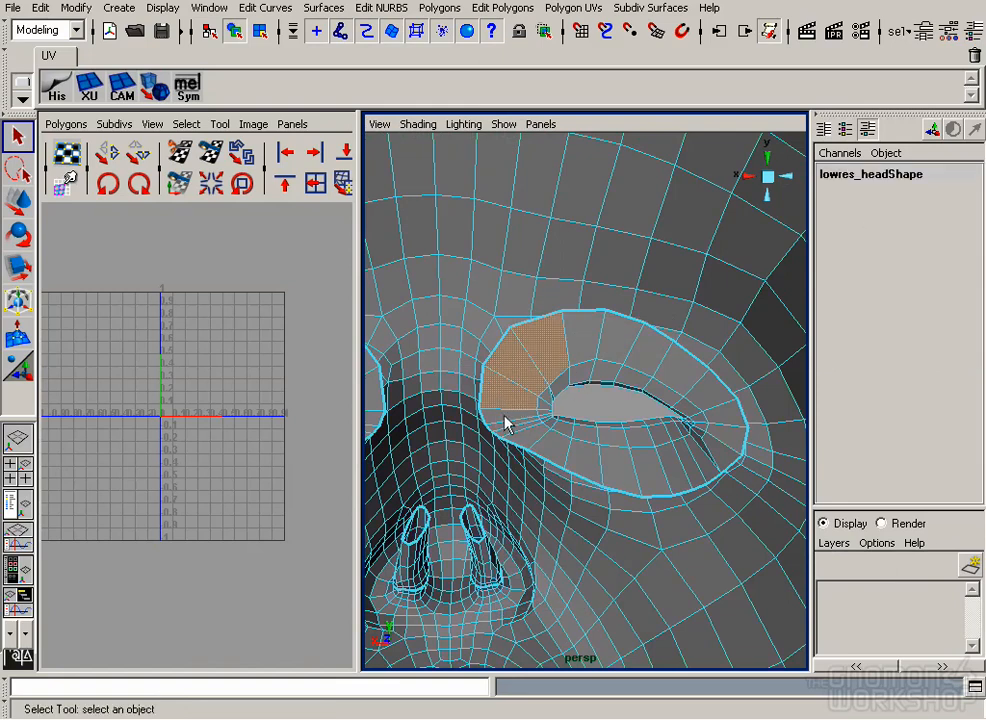
Add the lower inner-corner faces and the faces along the lower side of the eye ring to the selection.
{"action": "right_click_drag", "start_coordinate": [505, 414], "coordinate": [477, 434], "text": "alt"}
{"action": "left_click", "coordinate": [453, 450], "text": "shift"}
{"action": "left_click", "coordinate": [473, 462], "text": "shift"}
{"action": "left_click", "coordinate": [529, 480], "text": "shift"}
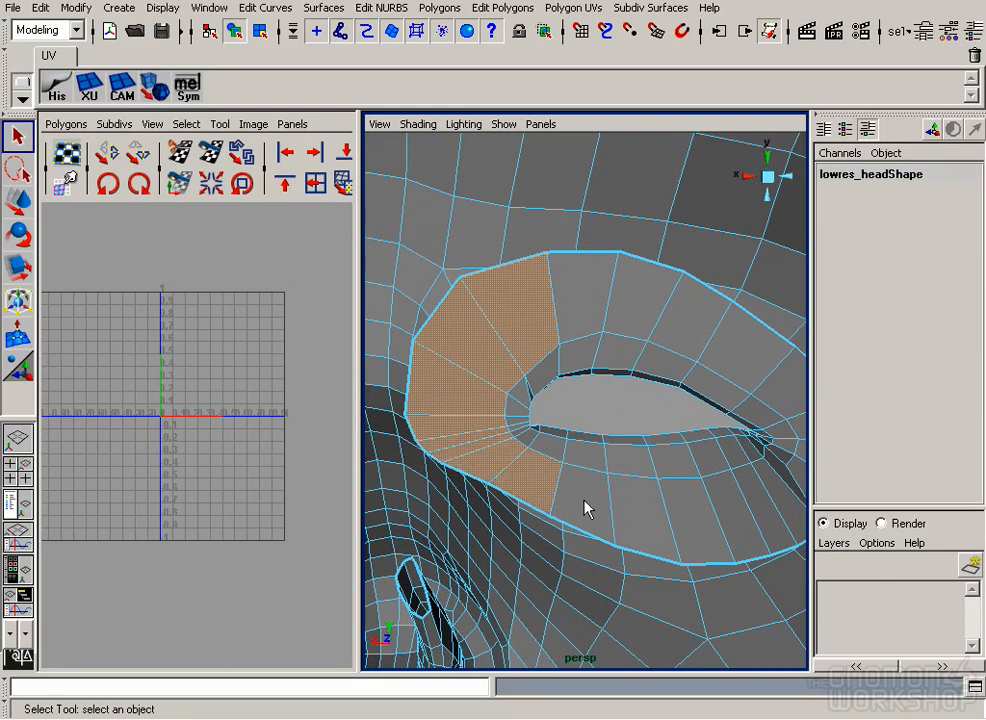
{"action": "left_click", "coordinate": [594, 502], "text": "shift"}
{"action": "left_click", "coordinate": [633, 507], "text": "shift"}
{"action": "left_click", "coordinate": [693, 516], "text": "shift"}
{"action": "left_click", "coordinate": [734, 519], "text": "shift"}
Add the faces around the outer corner of the eye ring, including the skipped lower one, to the selection.
{"action": "middle_click_drag", "start_coordinate": [793, 482], "coordinate": [747, 479], "text": "alt"}
{"action": "left_click", "coordinate": [724, 461], "text": "shift"}
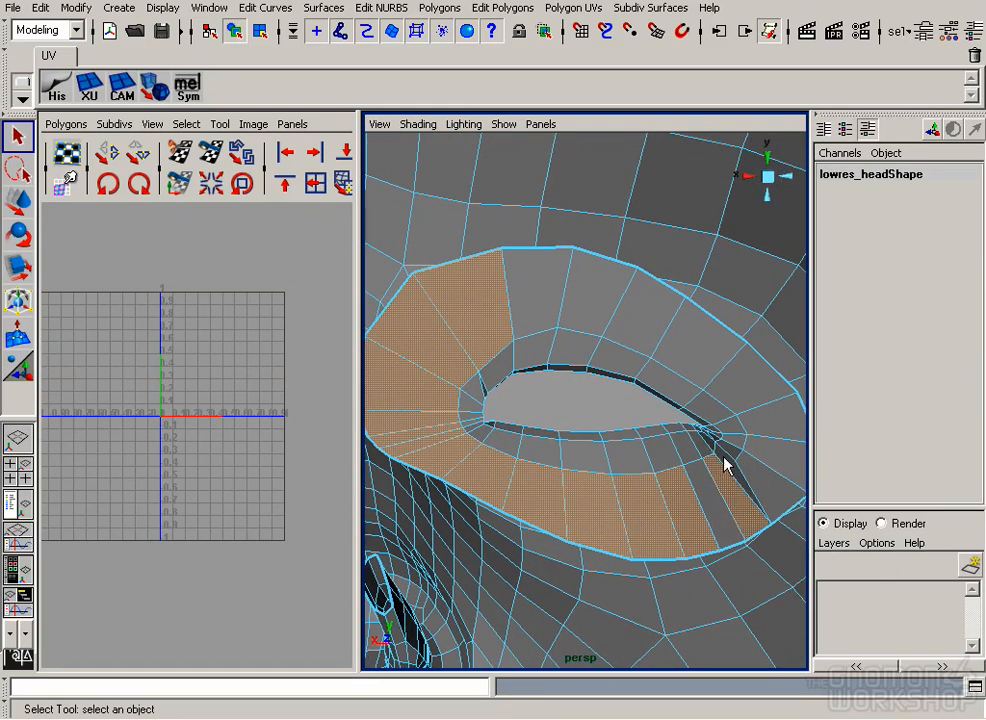
{"action": "left_click", "coordinate": [759, 425], "text": "shift"}
{"action": "left_click", "coordinate": [718, 424], "text": "shift"}
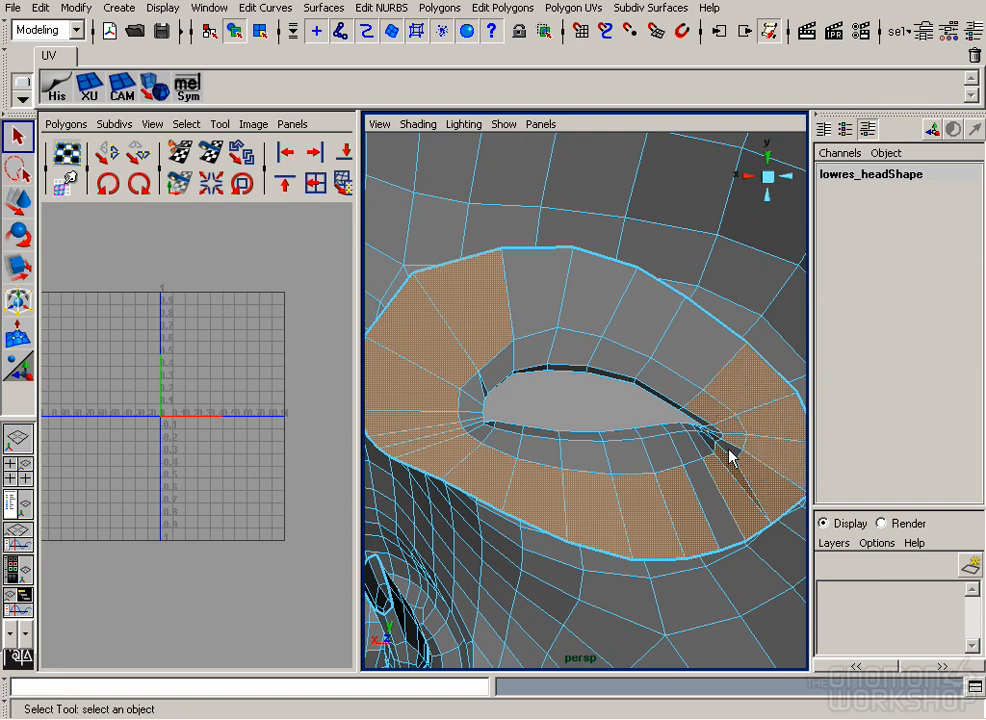
{"action": "left_click", "coordinate": [705, 488], "text": "shift"}
Add the faces along the upper side of the eye ring to close the selected outer loop.
{"action": "left_click", "coordinate": [705, 356], "text": "shift"}
{"action": "left_click", "coordinate": [680, 384], "text": "shift"}
{"action": "left_click", "coordinate": [646, 338], "text": "shift"}
{"action": "left_click", "coordinate": [612, 350], "text": "shift"}
{"action": "left_click", "coordinate": [590, 322], "text": "shift"}
{"action": "left_click", "coordinate": [540, 318], "text": "shift"}
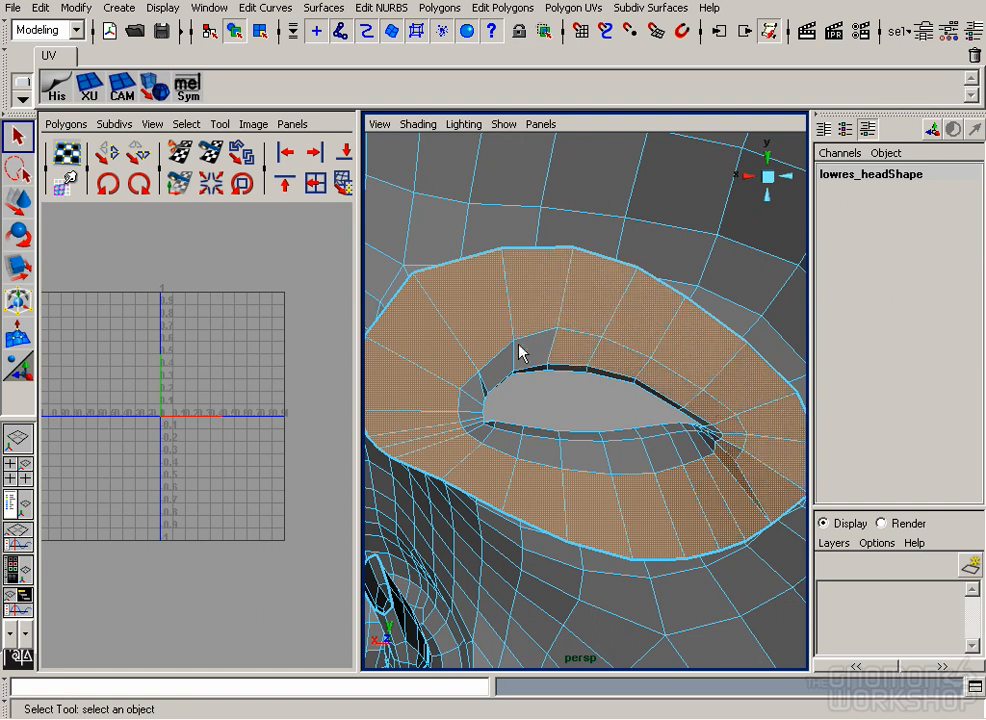
Add the inner rim faces along the lower side and inner corner of the eye opening to the selection.
{"action": "right_click_drag", "start_coordinate": [533, 361], "coordinate": [640, 365], "text": "alt"}
{"action": "middle_click_drag", "start_coordinate": [520, 450], "coordinate": [611, 339], "text": "alt"}
{"action": "left_click", "coordinate": [757, 428], "text": "shift"}
{"action": "left_click", "coordinate": [665, 425], "text": "shift"}
{"action": "left_click", "coordinate": [563, 408], "text": "shift"}
{"action": "left_click", "coordinate": [477, 384], "text": "shift"}
{"action": "left_click", "coordinate": [418, 366], "text": "shift"}
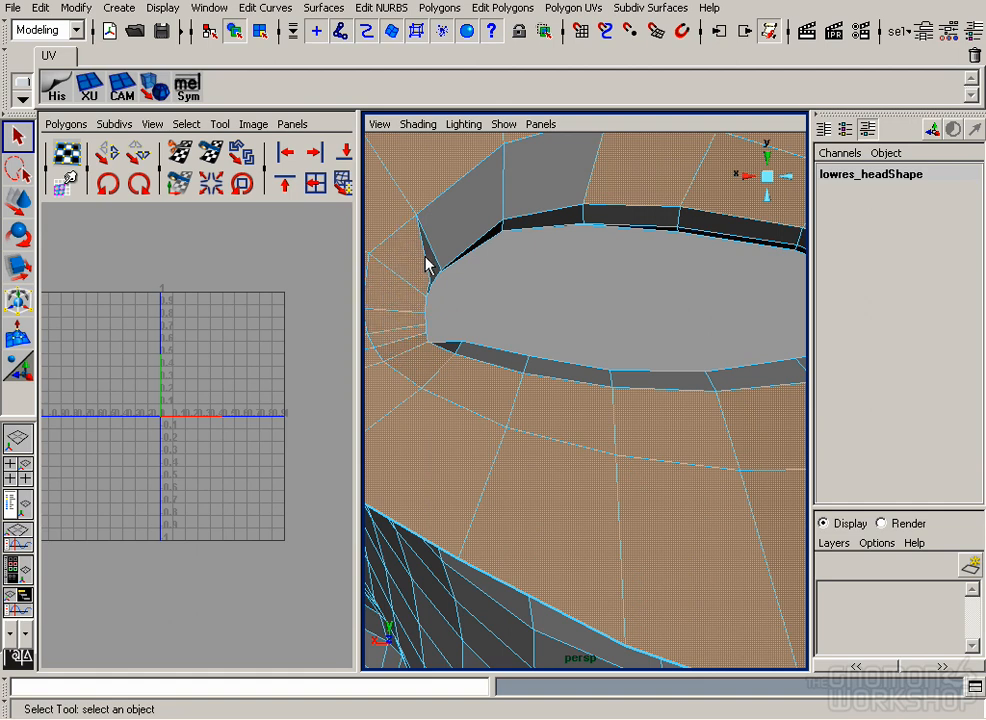
{"action": "right_click_drag", "start_coordinate": [541, 187], "coordinate": [687, 319], "text": "alt"}
{"action": "key", "text": "f"}
{"action": "mouse_move", "coordinate": [715, 381]}
{"action": "left_mouse_down", "text": "alt"}
{"action": "mouse_move", "coordinate": [348, 374]}
{"action": "mouse_move", "coordinate": [717, 385]}
{"action": "left_mouse_up", "text": "alt"}
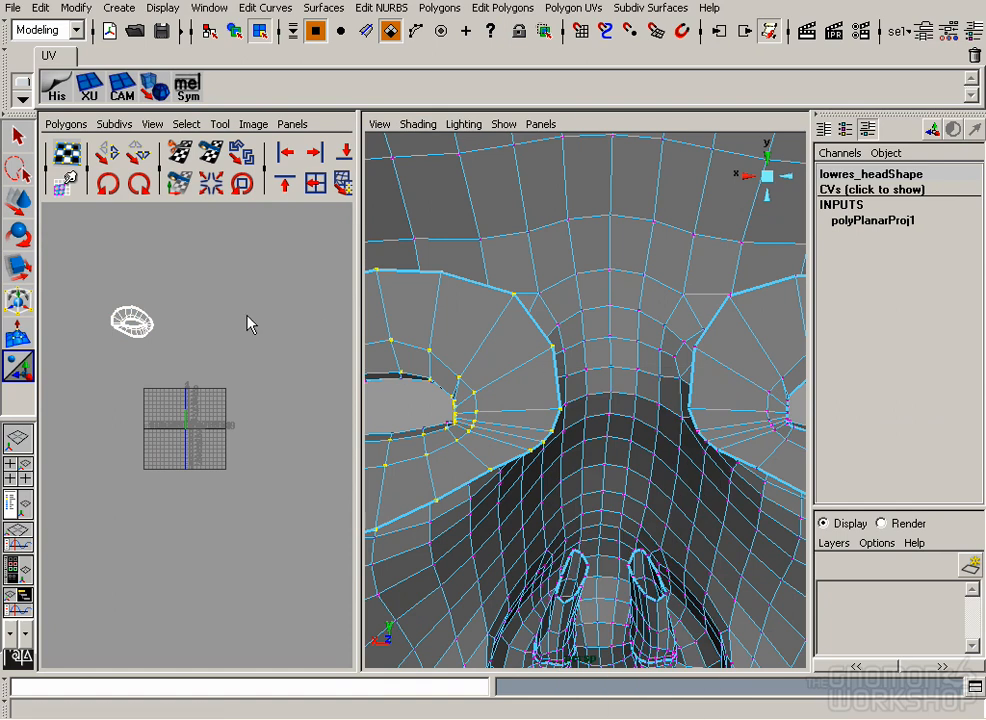
Convert the selected vertices of the eye-socket region to a face selection.
{"action": "left_click_drag", "start_coordinate": [560, 330], "coordinate": [460, 412], "text": "alt"}
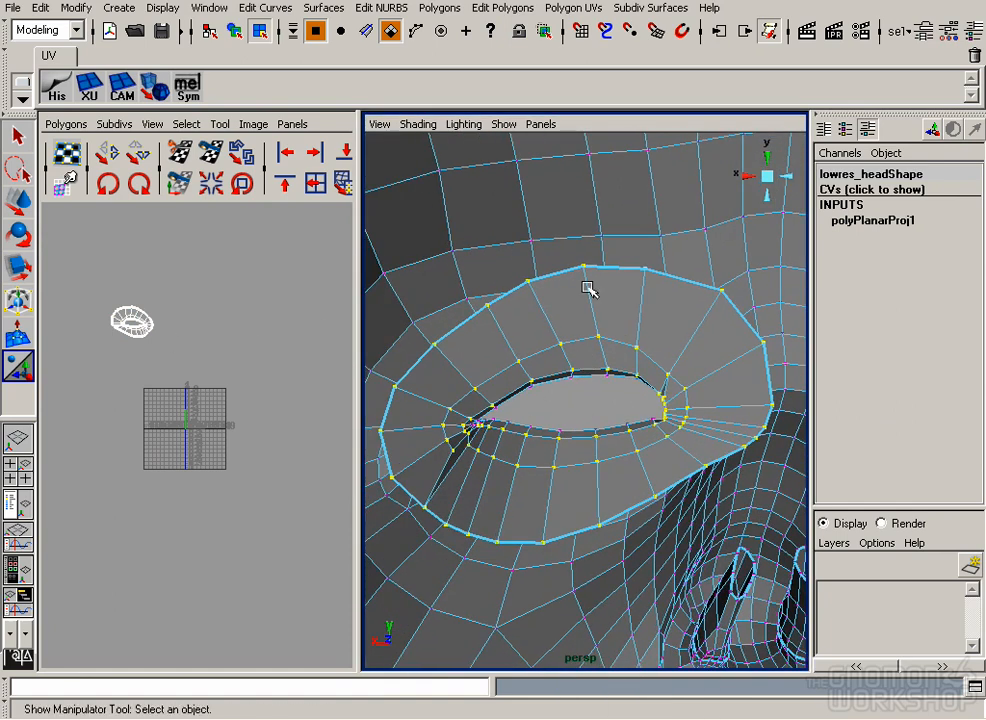
{"action": "left_click", "coordinate": [503, 8]}
{"action": "mouse_move", "coordinate": [590, 564]}
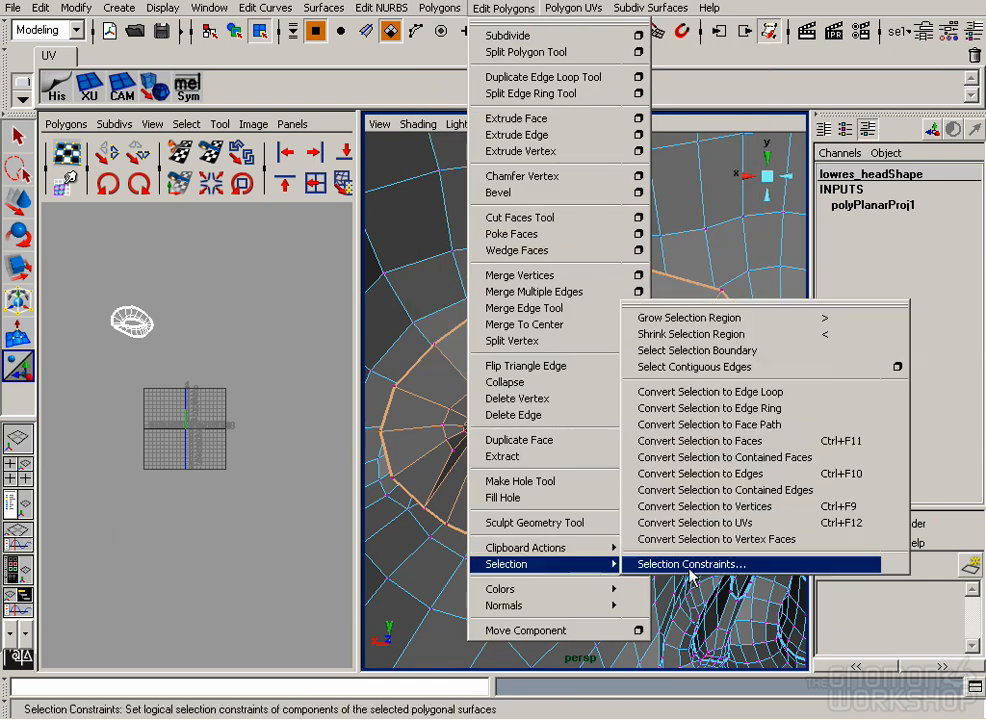
{"action": "left_click", "coordinate": [855, 441]}
Set the projection height of the head's cylindrical mapping to 1.
{"action": "left_click_drag", "start_coordinate": [640, 440], "coordinate": [572, 406], "text": "alt"}
{"action": "right_click_drag", "start_coordinate": [572, 406], "coordinate": [554, 418], "text": "alt"}
{"action": "left_click_drag", "start_coordinate": [554, 418], "coordinate": [623, 246], "text": "alt"}
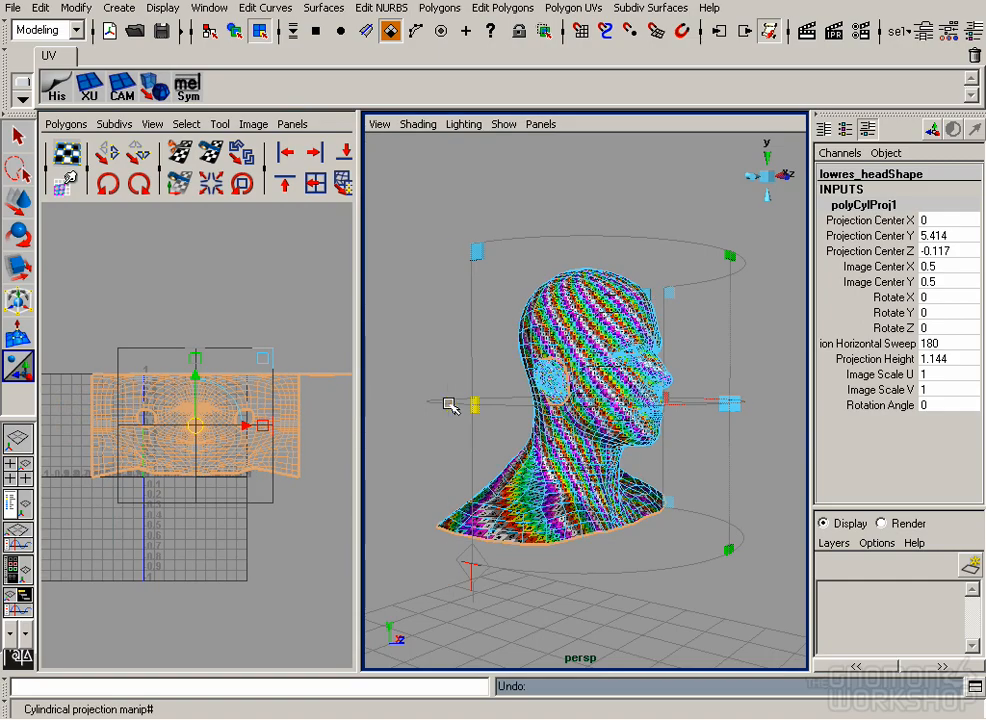
{"action": "left_click_drag", "start_coordinate": [449, 403], "coordinate": [530, 436], "text": "alt"}
{"action": "right_click_drag", "start_coordinate": [530, 436], "coordinate": [640, 428], "text": "alt"}
{"action": "left_click_drag", "start_coordinate": [640, 428], "coordinate": [658, 436], "text": "alt"}
{"action": "left_click", "coordinate": [968, 360]}
{"action": "type", "text": "1"}
{"action": "key", "text": "Return"}
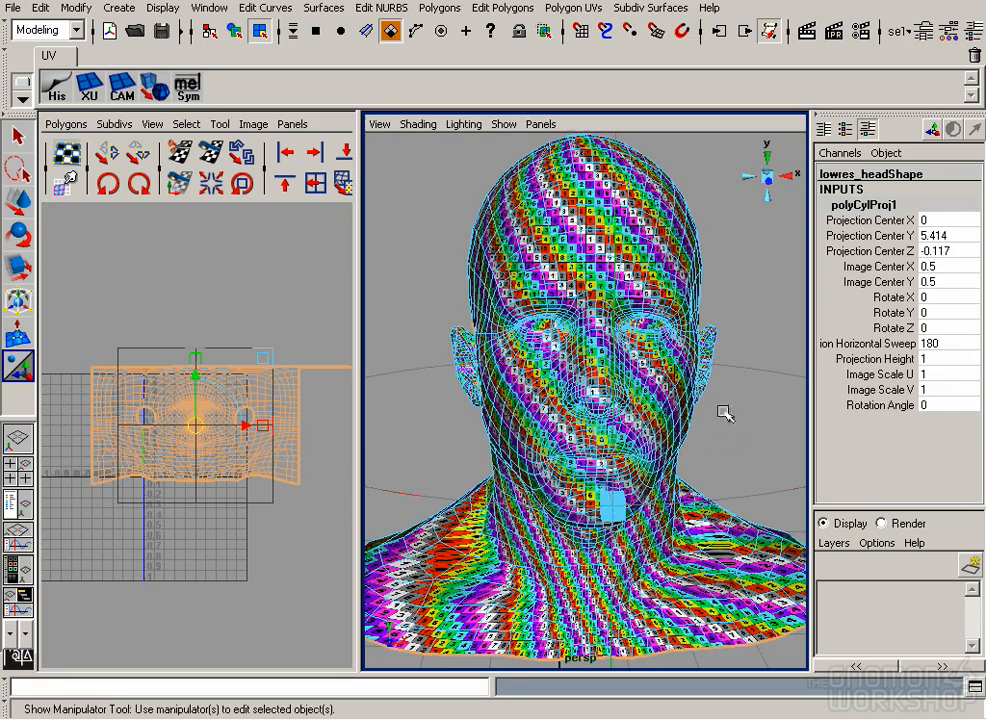
Try scaling down all of the head's UVs and shifting the shell sideways within the UV grid.
{"action": "right_click_drag", "start_coordinate": [616, 425], "coordinate": [660, 442]}
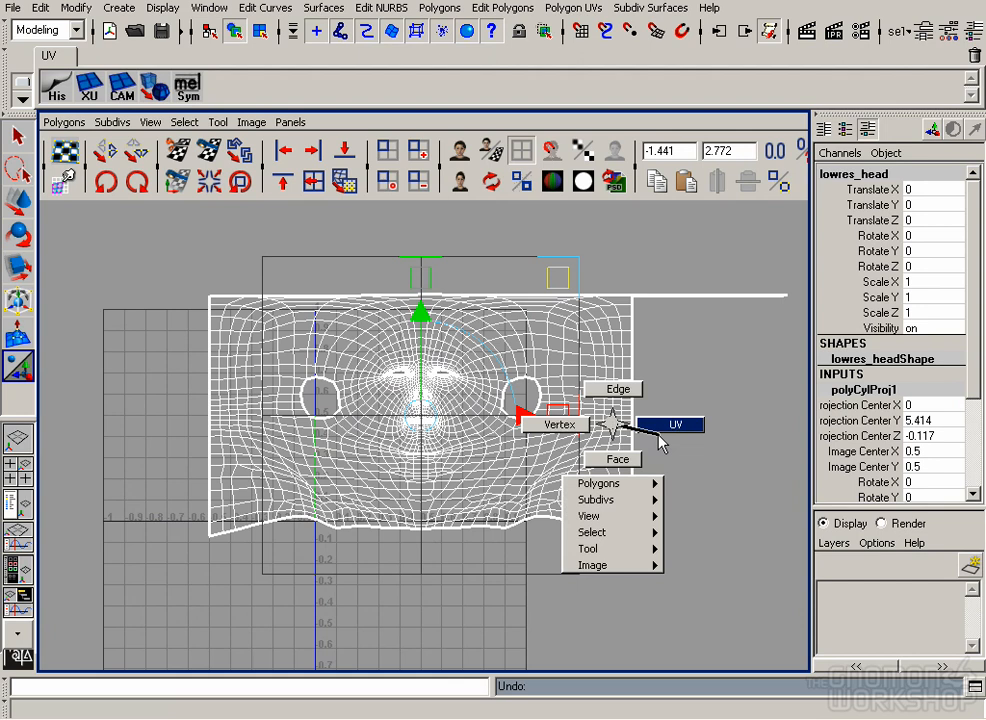
{"action": "right_click_drag", "start_coordinate": [722, 448], "coordinate": [620, 442], "text": "alt"}
{"action": "left_click_drag", "start_coordinate": [134, 297], "coordinate": [700, 548]}
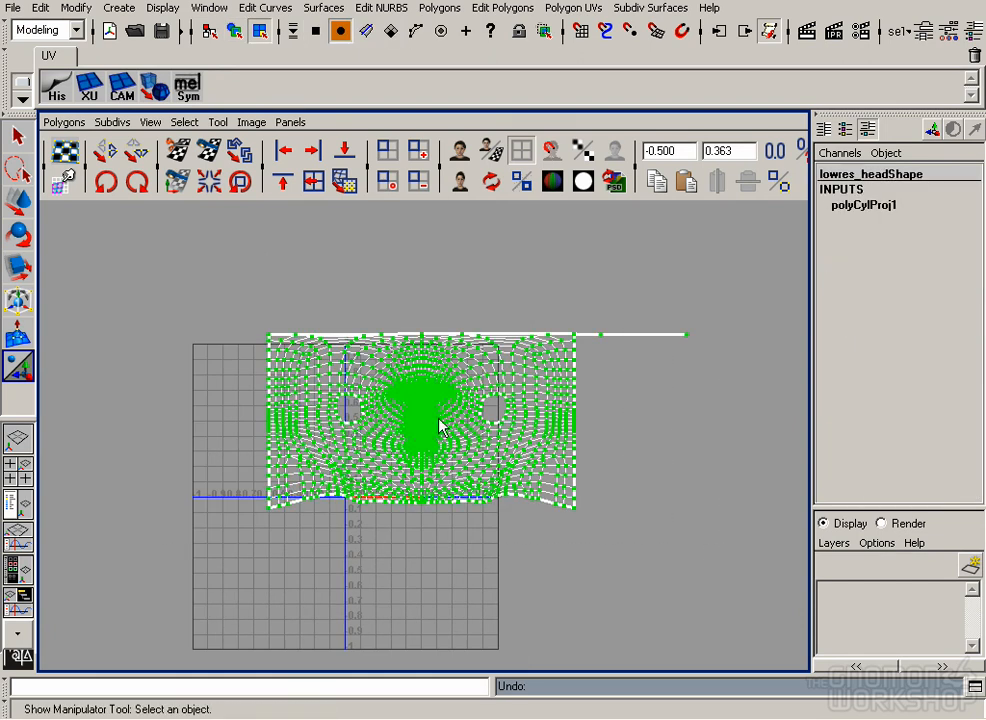
{"action": "key", "text": "r"}
{"action": "left_click_drag", "start_coordinate": [478, 420], "coordinate": [398, 457]}
{"action": "key", "text": "w"}
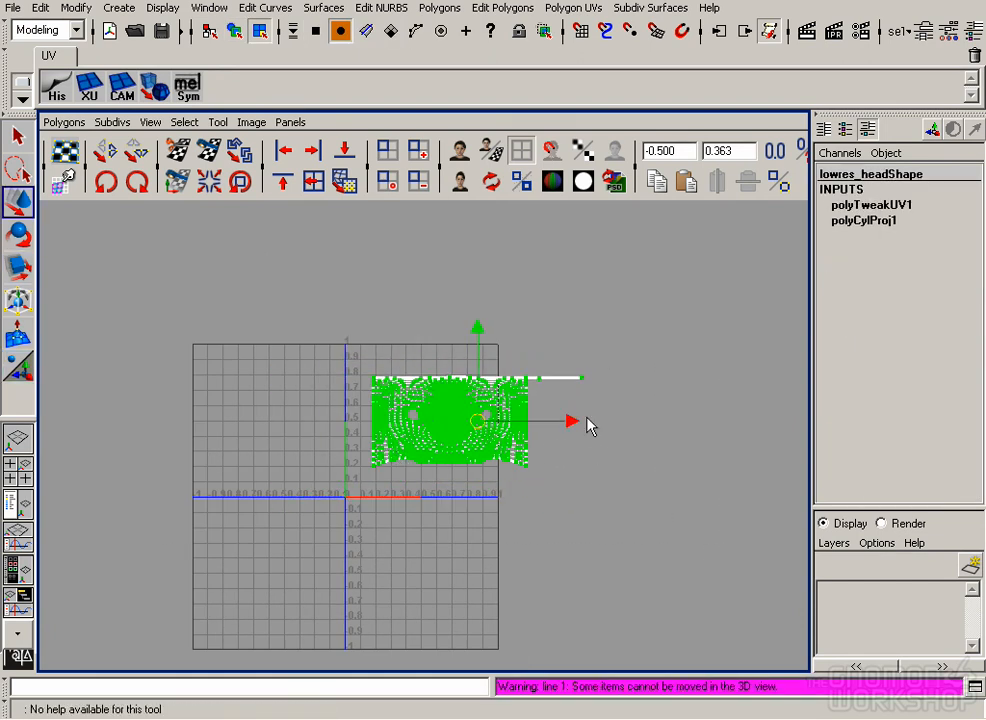
{"action": "left_click_drag", "start_coordinate": [572, 422], "coordinate": [545, 428]}
Select the UVs of the chin and the area below the mouth and relax them repeatedly.
{"action": "right_click_drag", "start_coordinate": [545, 428], "coordinate": [660, 412], "text": "alt"}
{"action": "key", "text": "r"}
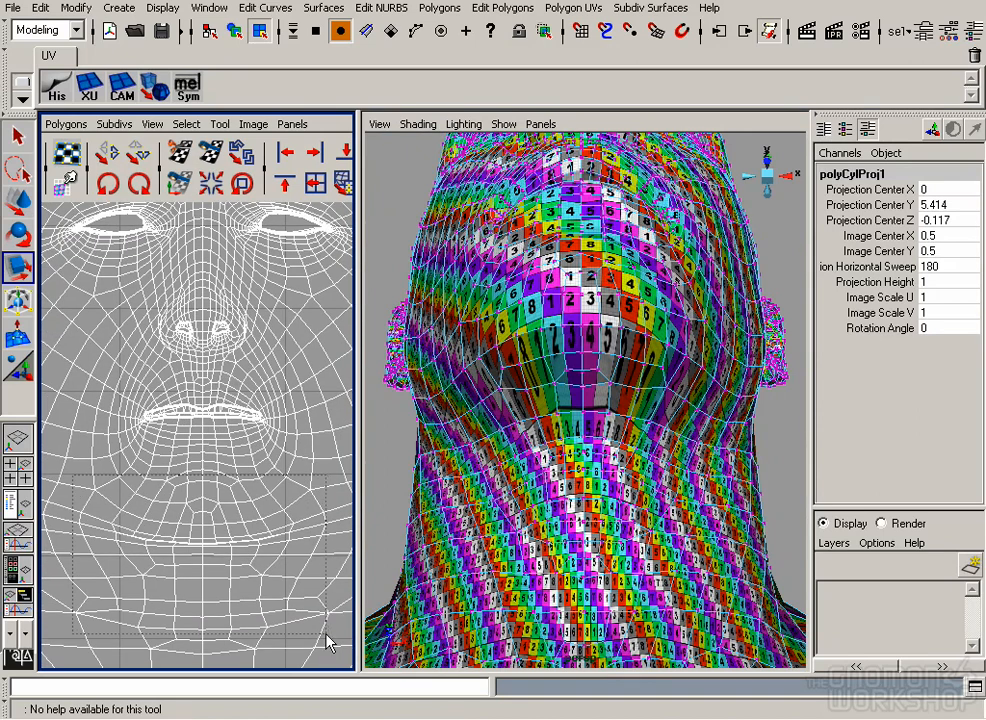
{"action": "left_click_drag", "start_coordinate": [327, 640], "coordinate": [335, 642]}
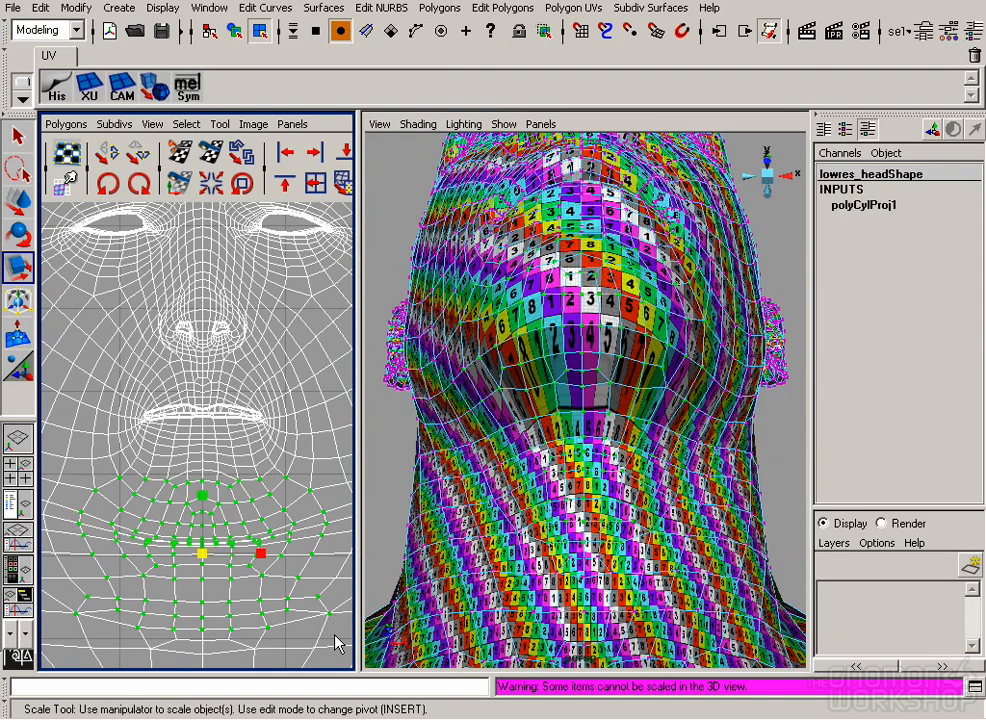
{"action": "left_click", "coordinate": [344, 184]}
{"action": "left_click", "coordinate": [344, 184]}
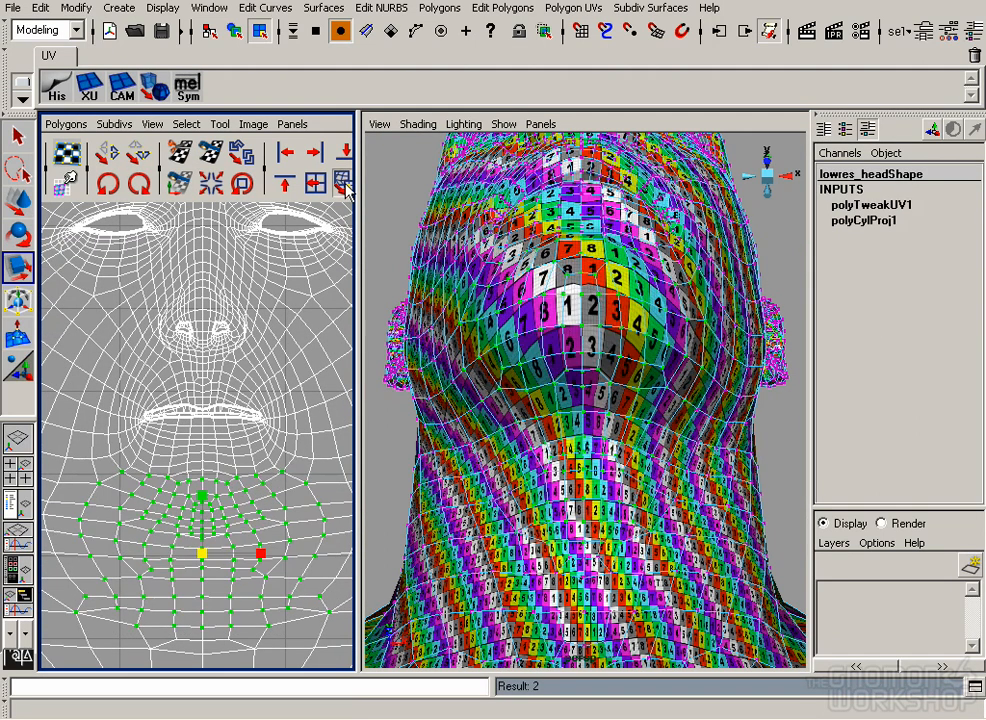
{"action": "left_click", "coordinate": [344, 184]}
{"action": "left_click", "coordinate": [344, 184]}
{"action": "left_click", "coordinate": [344, 184]}
{"action": "left_click", "coordinate": [344, 184]}
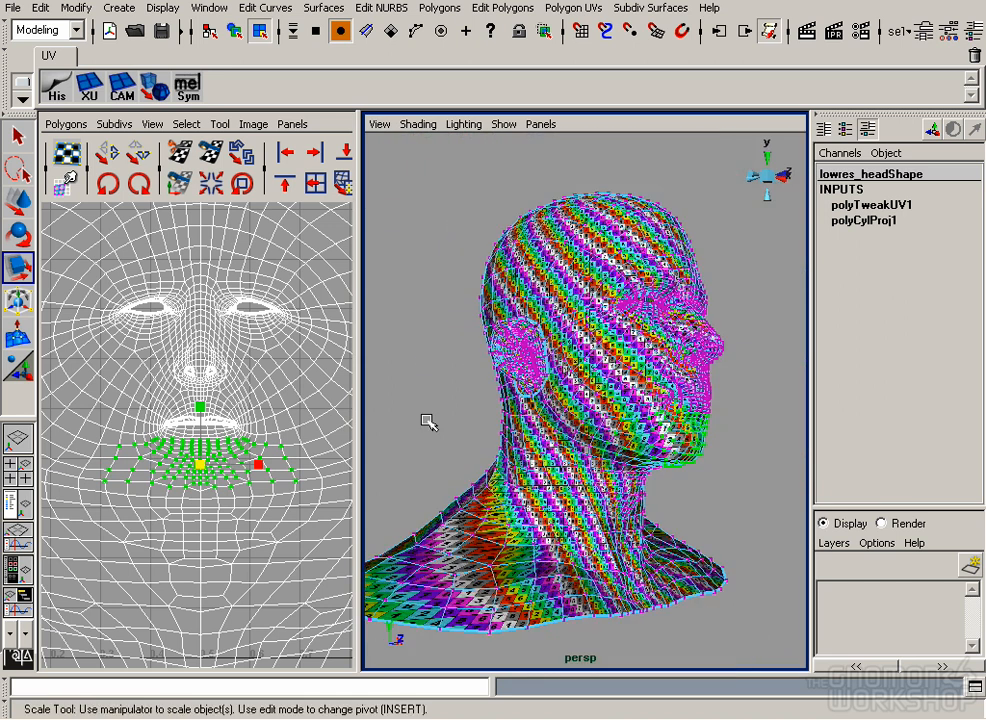
Relax a wider region of UVs covering the mouth, lower cheeks and jaw, and check the cheek's checker pattern.
{"action": "key", "text": "q"}
{"action": "left_click", "coordinate": [310, 517]}
{"action": "right_click_drag", "start_coordinate": [311, 514], "coordinate": [147, 505], "text": "alt"}
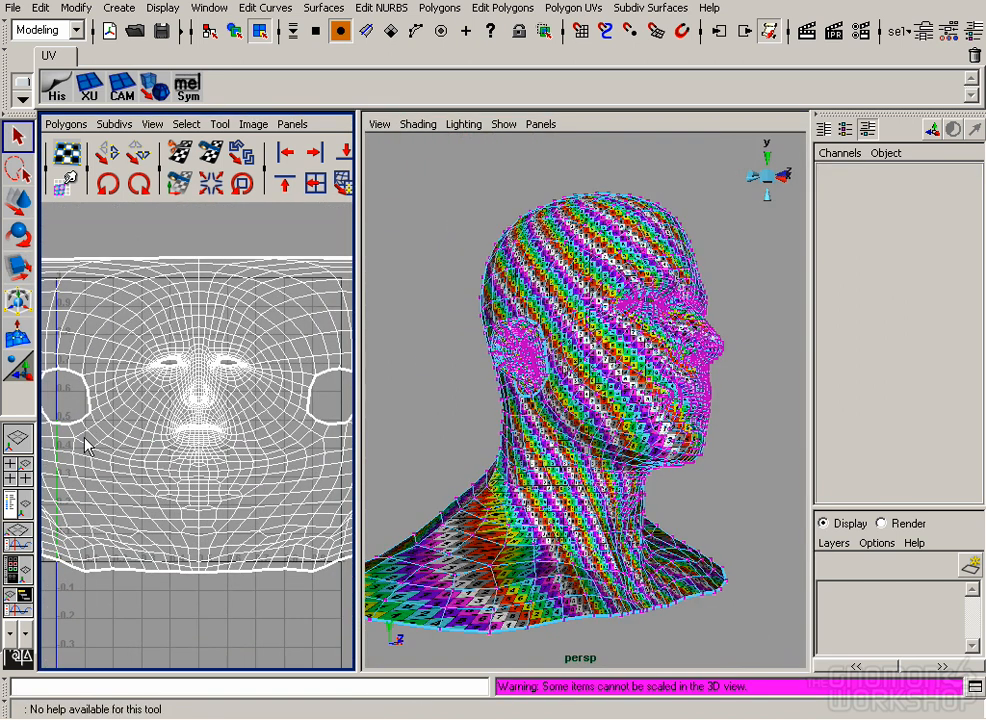
{"action": "key", "text": "z"}
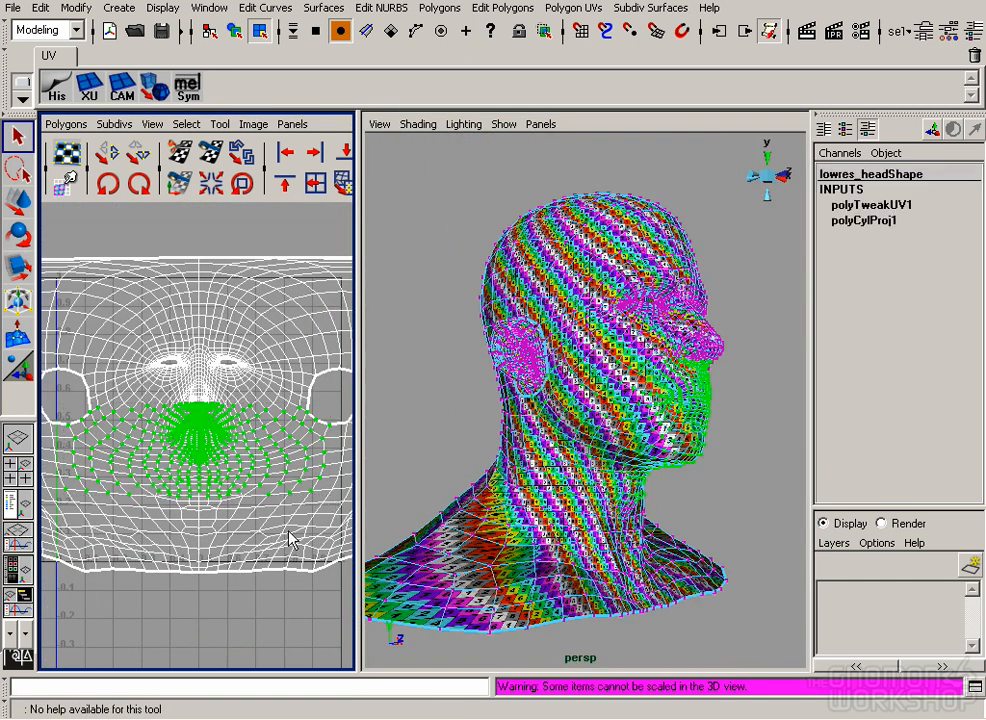
{"action": "left_click", "coordinate": [341, 184]}
{"action": "left_click", "coordinate": [425, 294]}
{"action": "right_click_drag", "start_coordinate": [425, 294], "coordinate": [725, 325], "text": "alt"}
{"action": "left_click_drag", "start_coordinate": [725, 325], "coordinate": [732, 377], "text": "alt"}
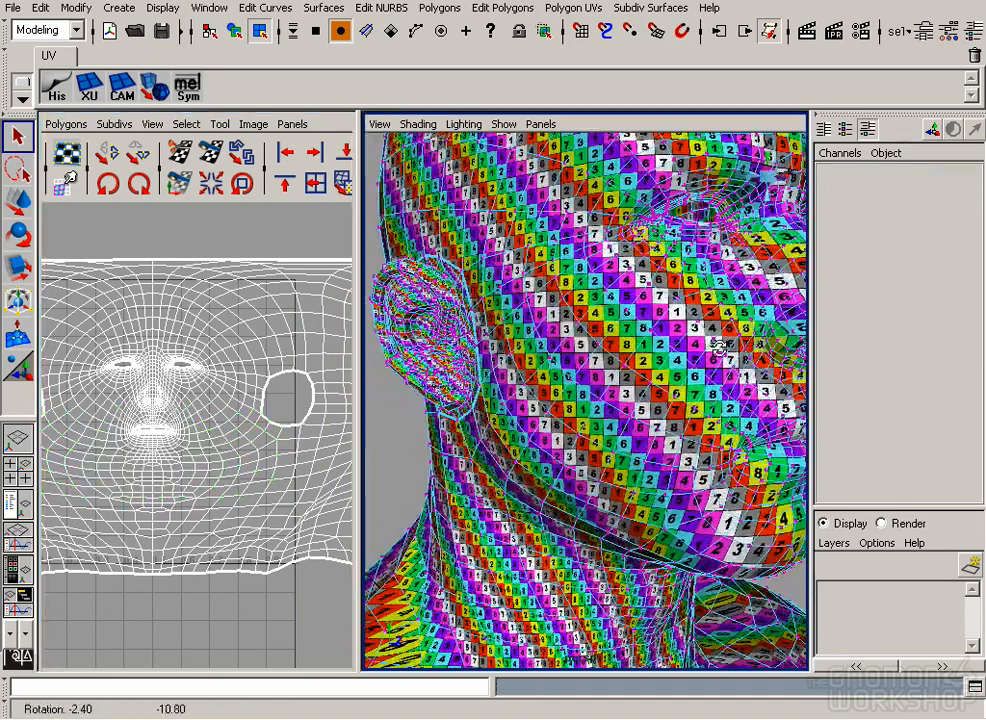
Select the nose UVs between the inner eye corners and the upper lip and relax them.
{"action": "right_click_drag", "start_coordinate": [95, 335], "coordinate": [150, 350], "text": "alt"}
{"action": "middle_click_drag", "start_coordinate": [150, 350], "coordinate": [239, 401], "text": "alt"}
{"action": "left_click_drag", "start_coordinate": [130, 322], "coordinate": [270, 455]}
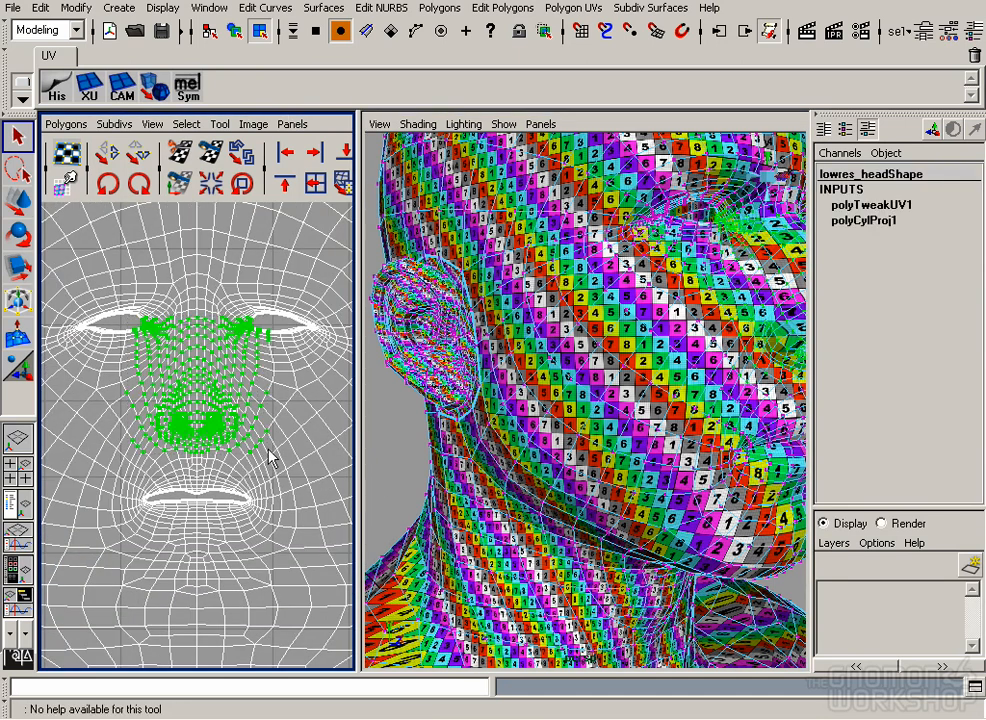
{"action": "left_click", "coordinate": [341, 184]}
{"action": "left_click", "coordinate": [256, 346]}
{"action": "right_click_drag", "start_coordinate": [256, 346], "coordinate": [64, 296], "text": "alt"}
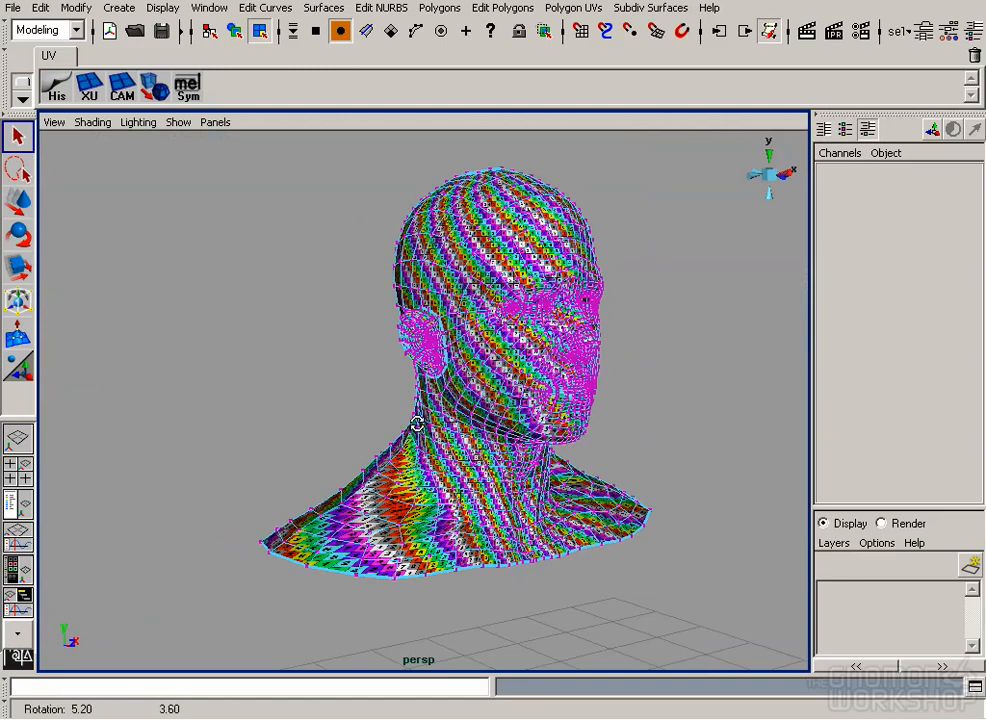
Select the full-width band of neck and shoulder UVs below the chin and relax it.
{"action": "key", "text": "space"}
{"action": "right_click_drag", "start_coordinate": [172, 442], "coordinate": [75, 425], "text": "alt"}
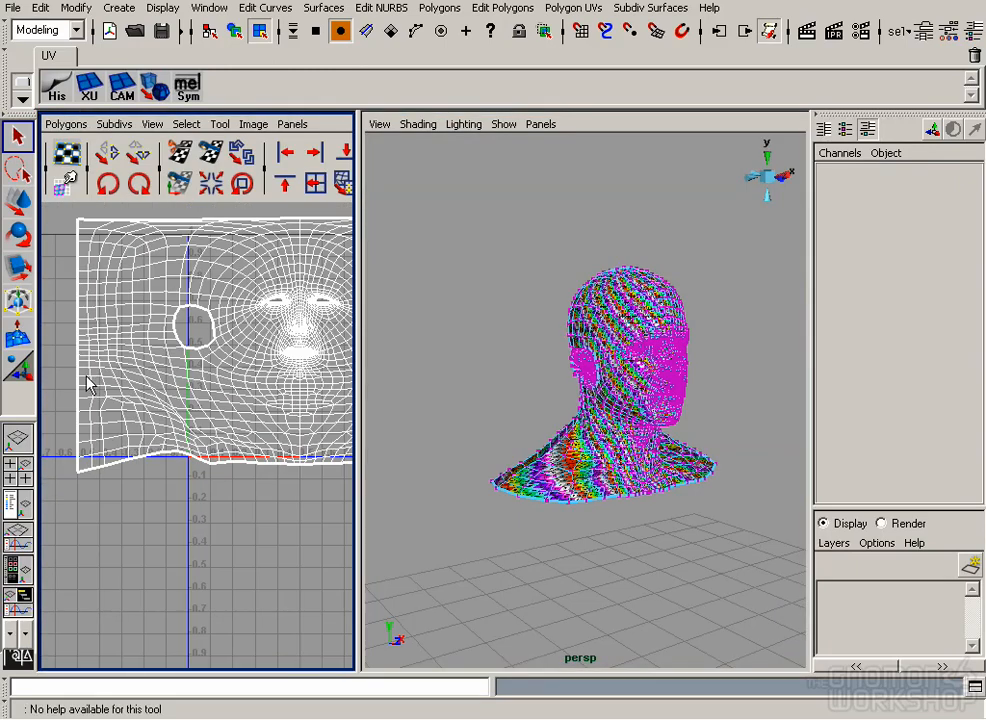
{"action": "left_click_drag", "start_coordinate": [486, 525], "coordinate": [730, 516]}
{"action": "middle_click_drag", "start_coordinate": [348, 514], "coordinate": [246, 519], "text": "alt"}
{"action": "right_click_drag", "start_coordinate": [246, 519], "coordinate": [176, 517], "text": "alt"}
{"action": "key", "text": "space"}
{"action": "right_click_drag", "start_coordinate": [498, 405], "coordinate": [400, 398], "text": "alt"}
{"action": "left_click", "coordinate": [344, 184]}
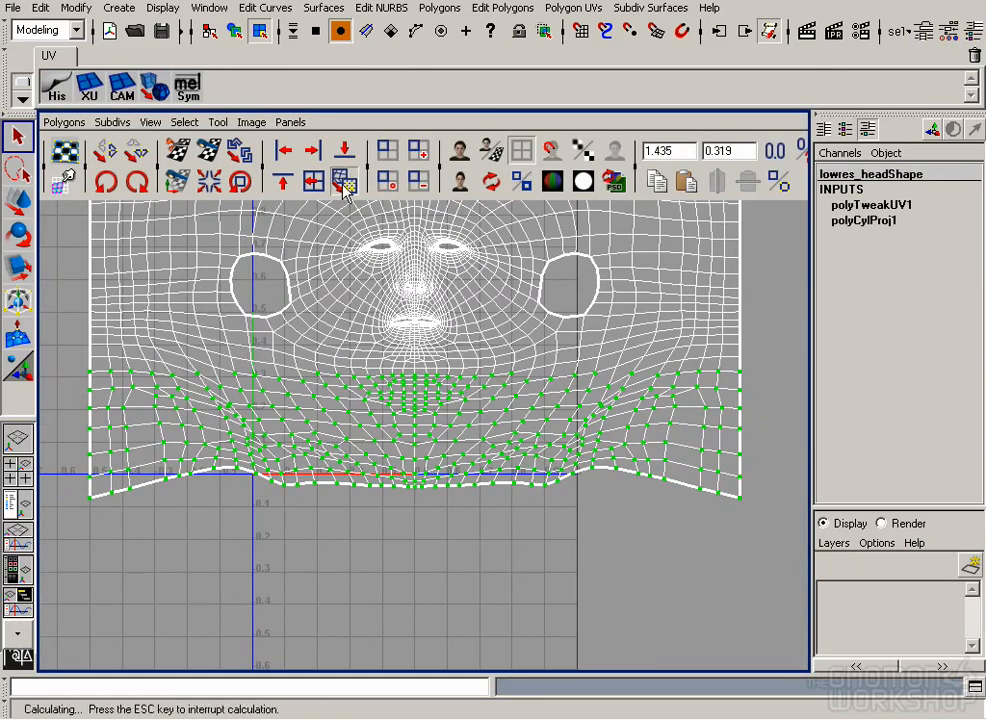
Move the raised shoulder UV on the head shell's lower border downward.
{"action": "left_click", "coordinate": [477, 498]}
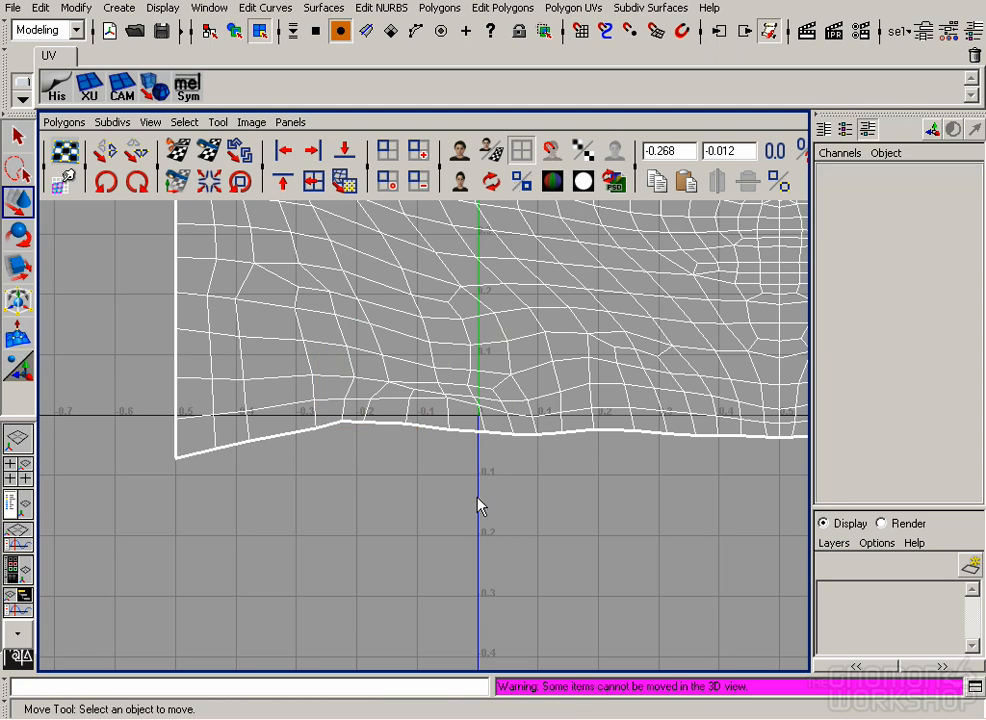
{"action": "right_click_drag", "start_coordinate": [477, 498], "coordinate": [328, 468], "text": "alt"}
{"action": "left_click", "coordinate": [364, 422]}
{"action": "left_click", "coordinate": [366, 407]}
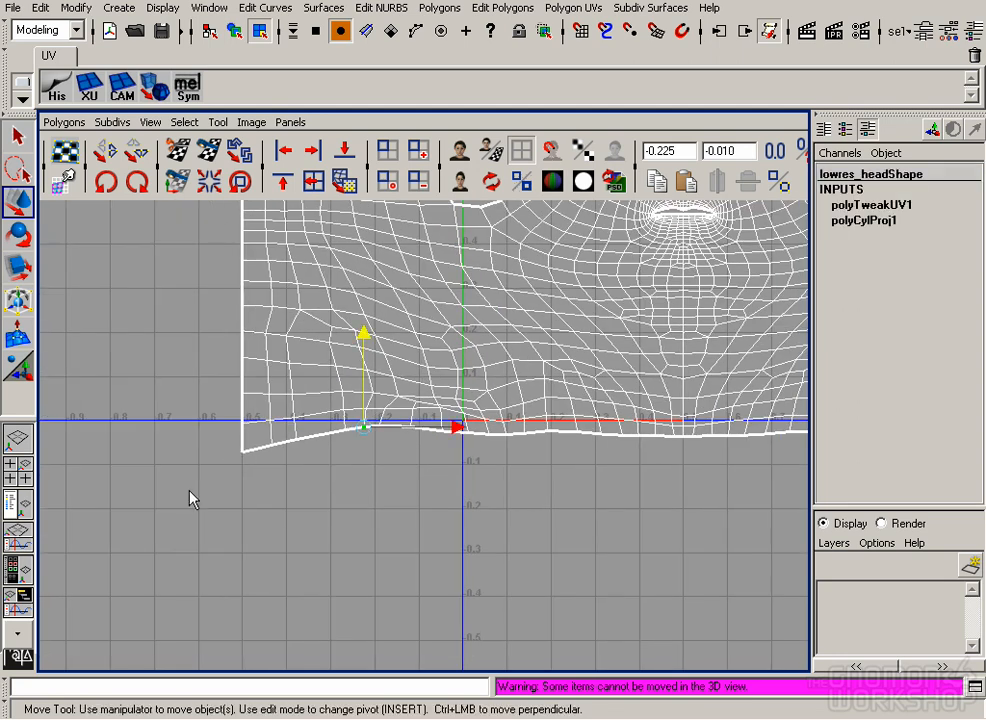
Select the UVs around the adjusted shoulder border and relax them.
{"action": "left_click_drag", "start_coordinate": [189, 492], "coordinate": [520, 345]}
{"action": "left_click", "coordinate": [341, 182]}
{"action": "left_click_drag", "start_coordinate": [222, 286], "coordinate": [547, 456]}
{"action": "left_click", "coordinate": [341, 184]}
{"action": "left_click", "coordinate": [342, 184]}
Reposition the neighbouring UVs along the lower shoulder border near the vertical axis of the UV grid.
{"action": "left_click", "coordinate": [440, 407]}
{"action": "key", "text": "space"}
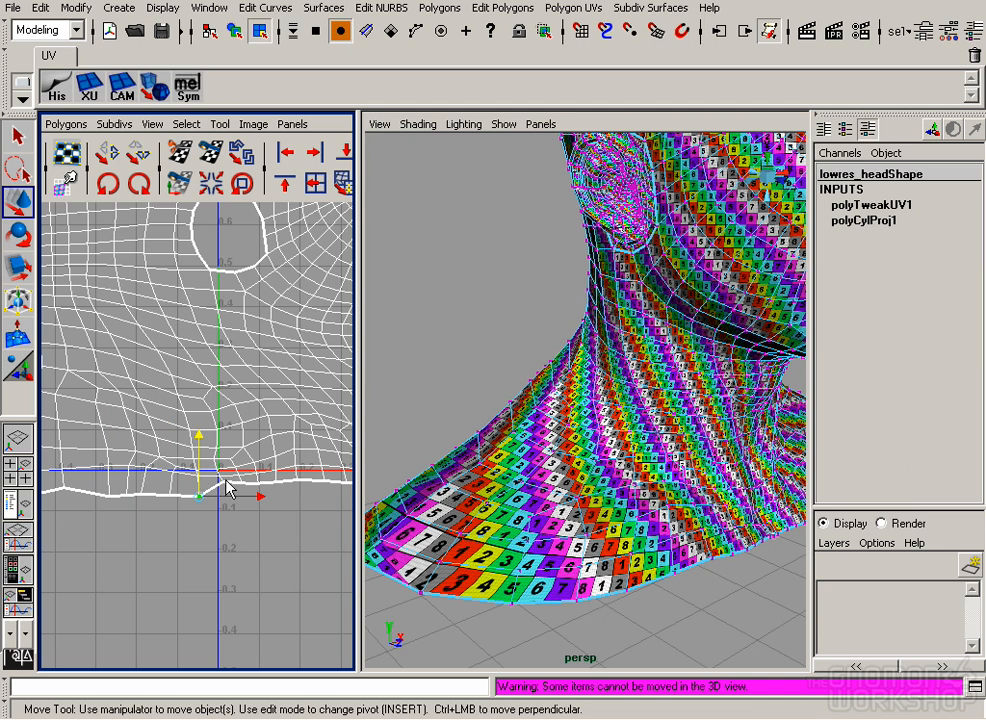
{"action": "left_click_drag", "start_coordinate": [226, 460], "coordinate": [297, 470]}
{"action": "left_click", "coordinate": [275, 482]}
{"action": "left_click", "coordinate": [297, 480]}
{"action": "left_click", "coordinate": [198, 528]}
Select the UVs of one shoulder and the adjoining side of the neck and relax them repeatedly.
{"action": "right_click_drag", "start_coordinate": [198, 528], "coordinate": [106, 491], "text": "alt"}
{"action": "left_click_drag", "start_coordinate": [106, 491], "coordinate": [269, 409]}
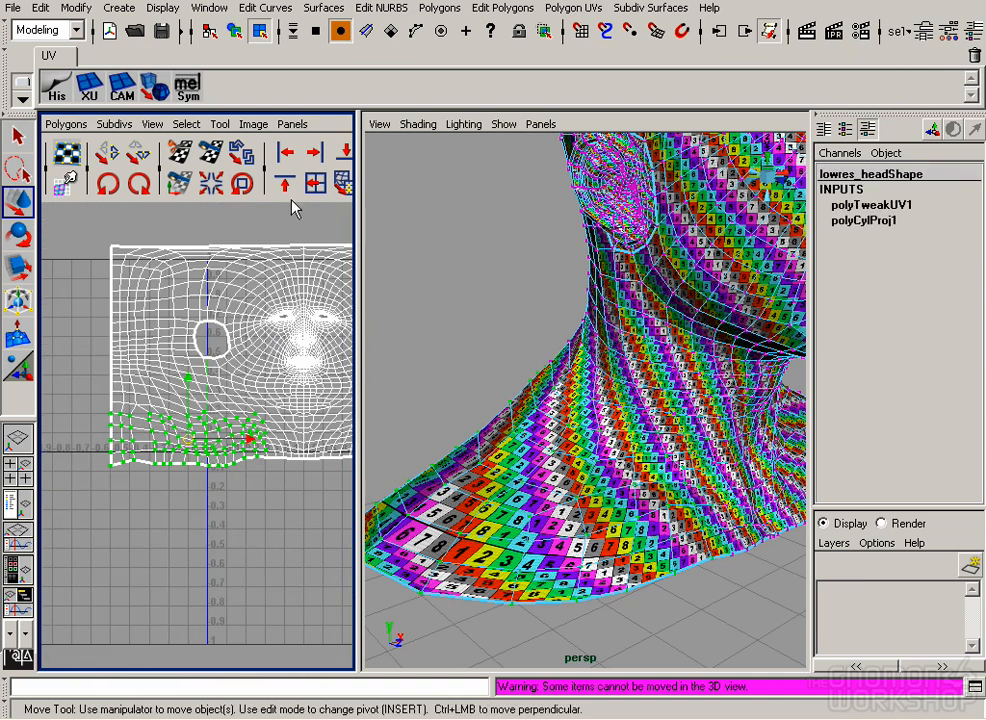
{"action": "left_click", "coordinate": [342, 188]}
{"action": "left_click", "coordinate": [342, 188]}
{"action": "left_click", "coordinate": [342, 188]}
{"action": "left_click", "coordinate": [342, 188]}
{"action": "left_click", "coordinate": [342, 188]}
{"action": "left_click", "coordinate": [342, 188]}
{"action": "left_click", "coordinate": [342, 188]}
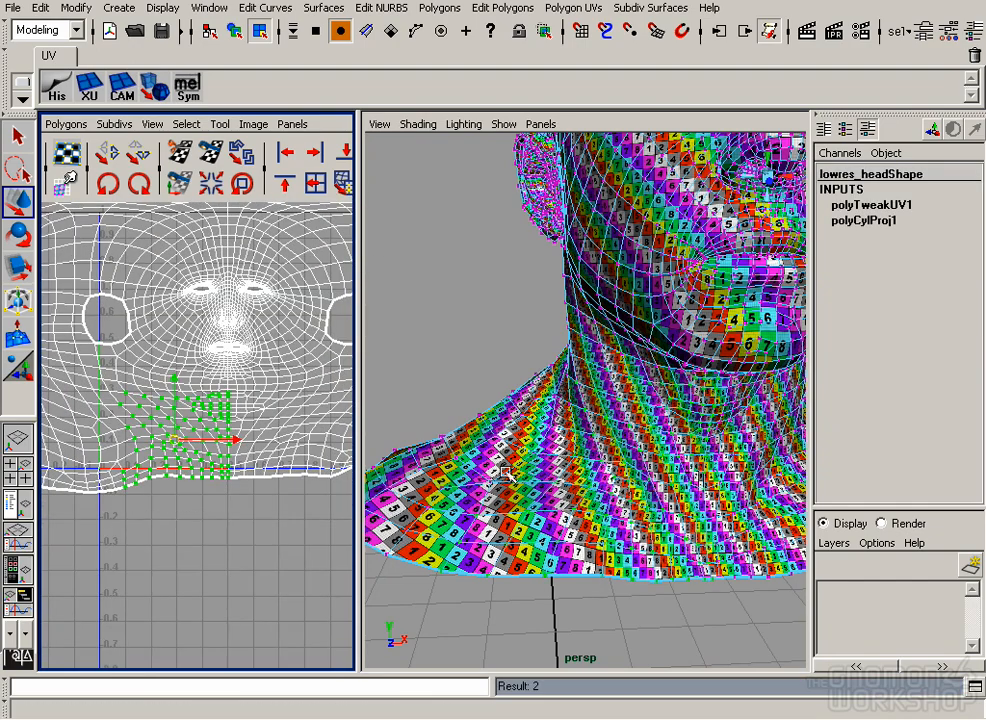
Examine the checker pattern across the head, neck and shoulders together with the relaxed UV layout.
{"action": "right_click_drag", "start_coordinate": [620, 366], "coordinate": [532, 366], "text": "alt"}
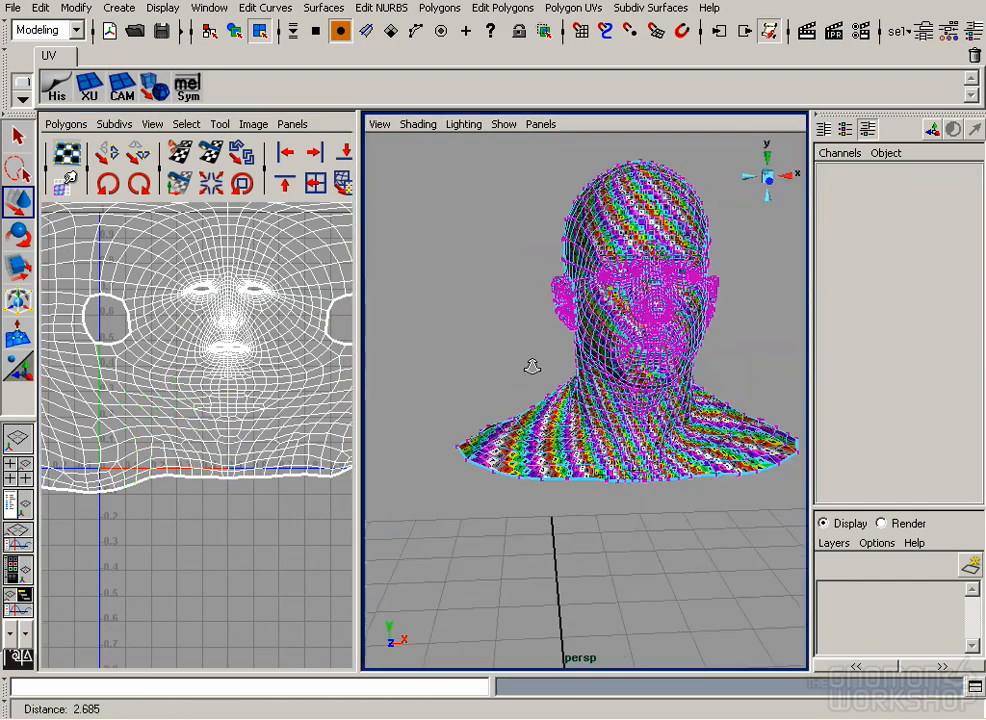
{"action": "left_click_drag", "start_coordinate": [532, 367], "coordinate": [540, 462], "text": "alt"}
{"action": "right_click_drag", "start_coordinate": [540, 462], "coordinate": [623, 447], "text": "alt"}
{"action": "left_click_drag", "start_coordinate": [623, 447], "coordinate": [874, 357], "text": "alt"}
{"action": "key", "text": "space"}
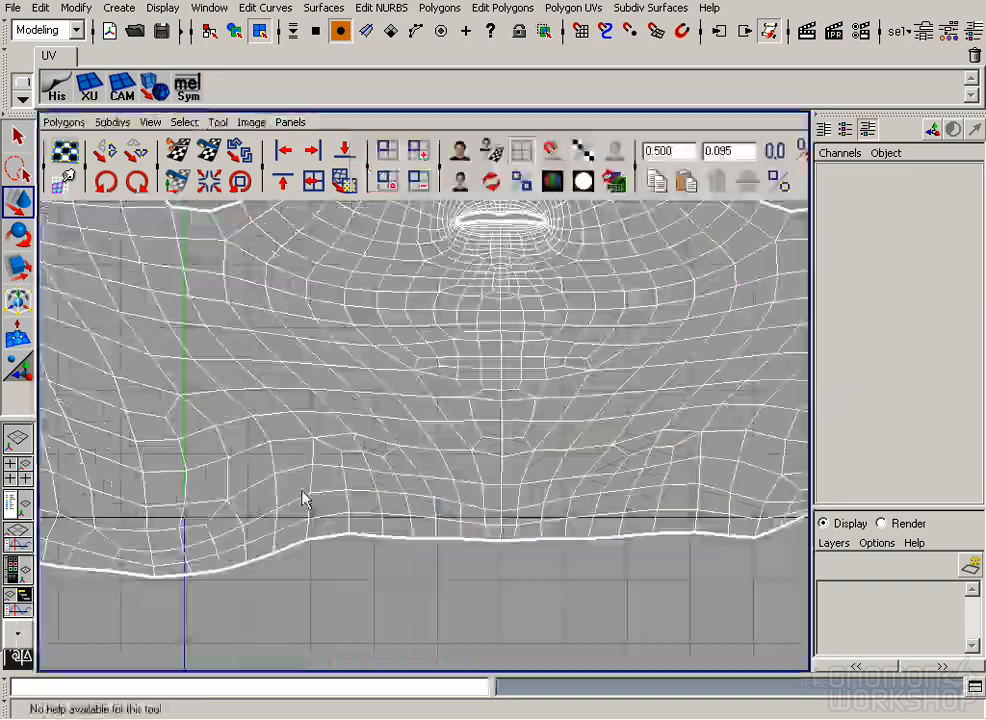
{"action": "middle_click_drag", "start_coordinate": [691, 281], "coordinate": [619, 428], "text": "alt"}
{"action": "right_click_drag", "start_coordinate": [619, 428], "coordinate": [515, 409], "text": "alt"}
{"action": "middle_click_drag", "start_coordinate": [466, 424], "coordinate": [353, 455], "text": "alt"}
{"action": "key", "text": "space"}
Switch the head to edge selection and select all edges of its positive-X half in the front view.
{"action": "left_click", "coordinate": [583, 412]}
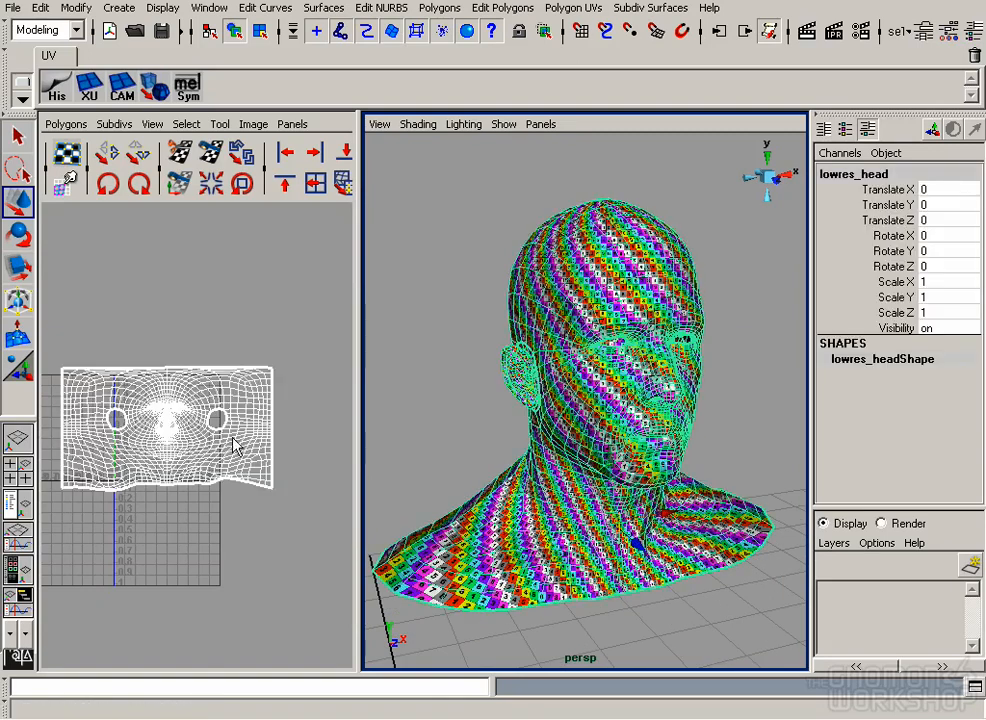
{"action": "right_click_drag", "start_coordinate": [168, 405], "coordinate": [205, 250]}
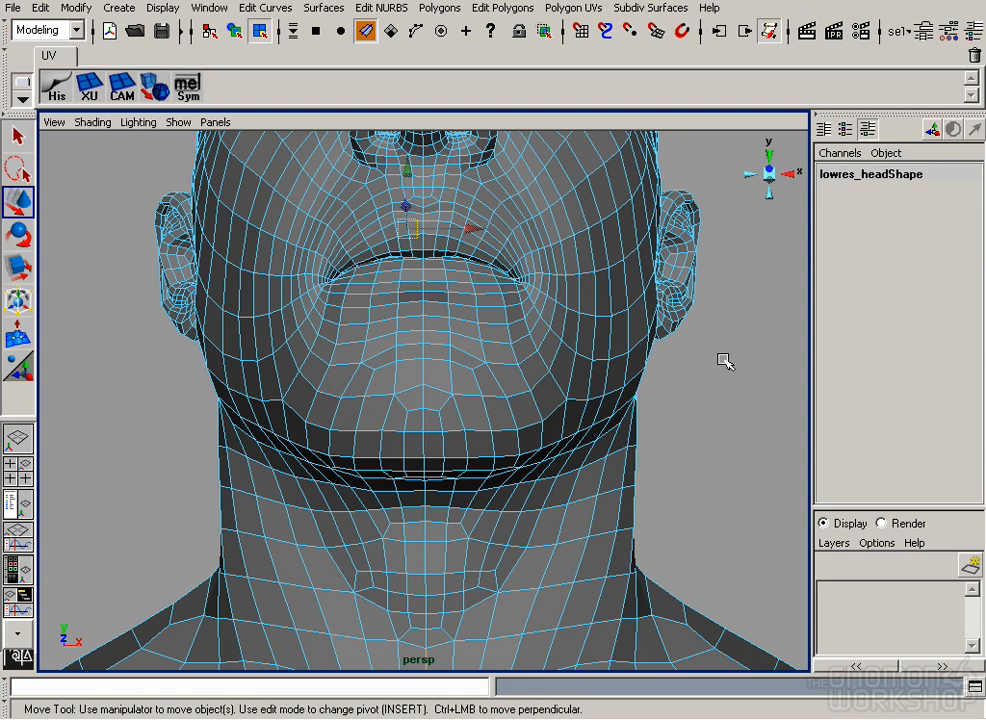
{"action": "left_click_drag", "start_coordinate": [719, 353], "coordinate": [556, 398], "text": "alt"}
{"action": "right_click_drag", "start_coordinate": [556, 398], "coordinate": [240, 300], "text": "alt"}
{"action": "key", "text": "space"}
{"action": "left_click_drag", "start_coordinate": [174, 271], "coordinate": [240, 272]}
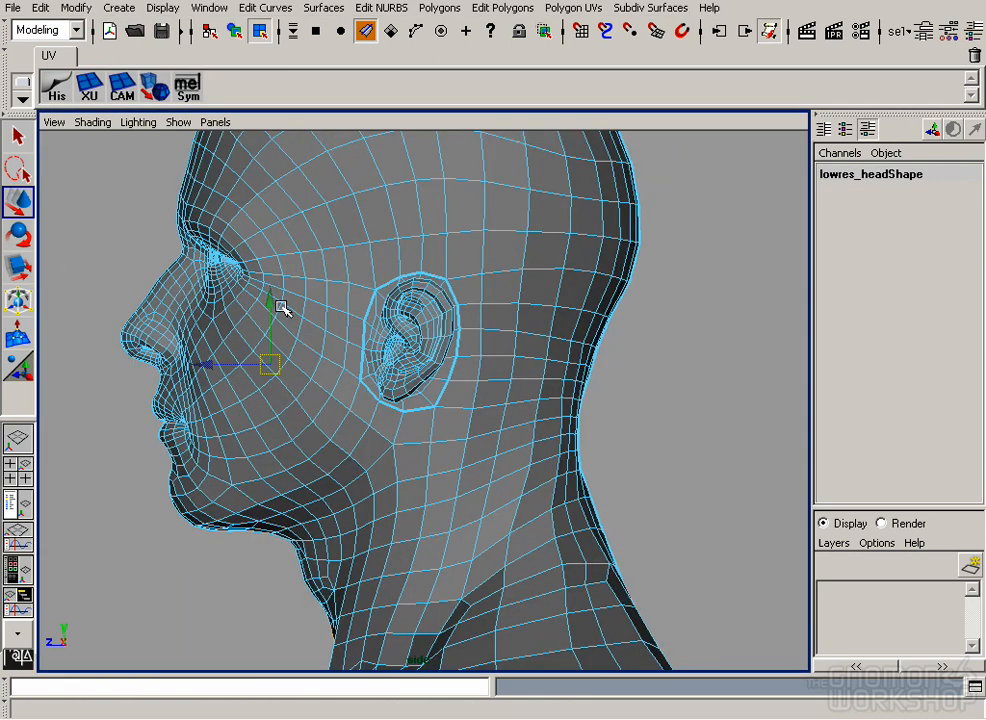
{"action": "key", "text": "space"}
{"action": "left_click_drag", "start_coordinate": [116, 430], "coordinate": [112, 464]}
{"action": "key", "text": "f"}
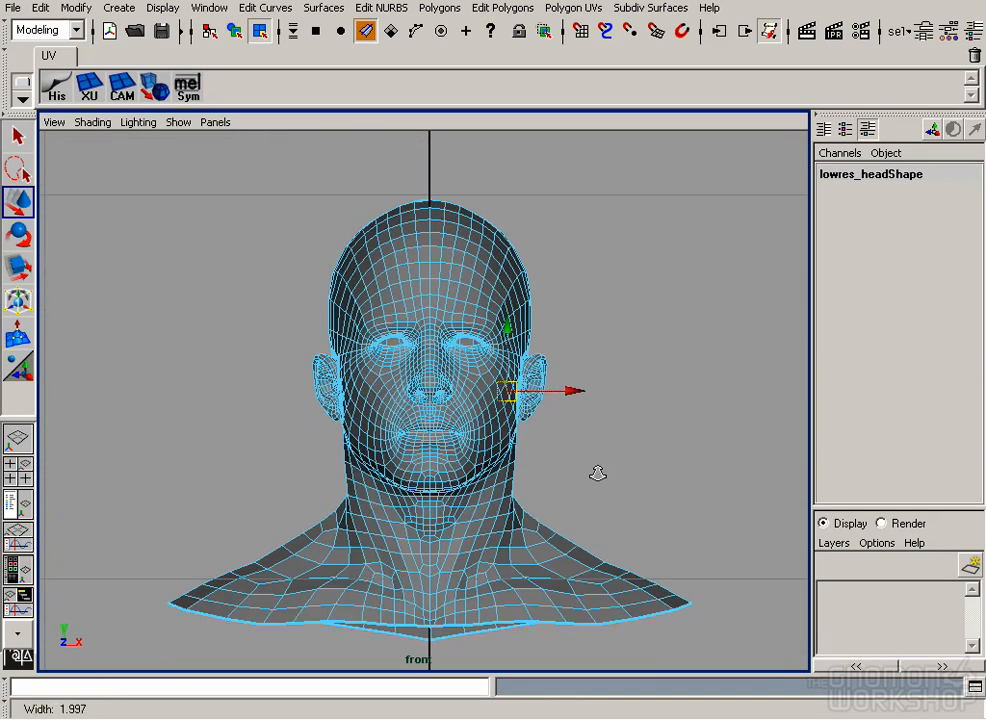
{"action": "left_click", "coordinate": [250, 282]}
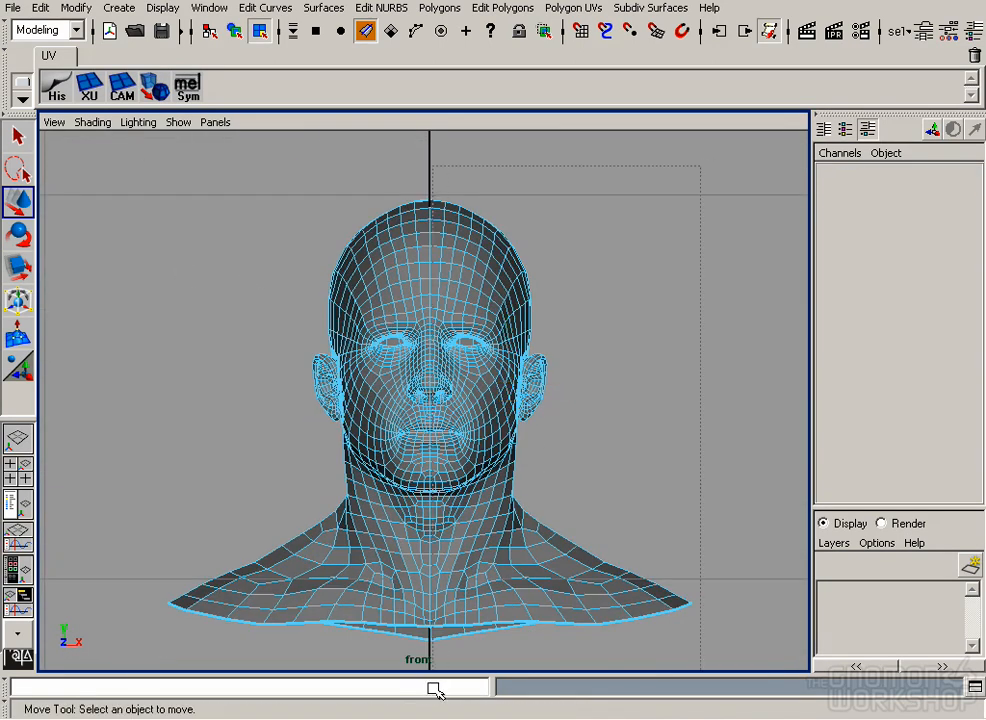
{"action": "left_click", "coordinate": [467, 277]}
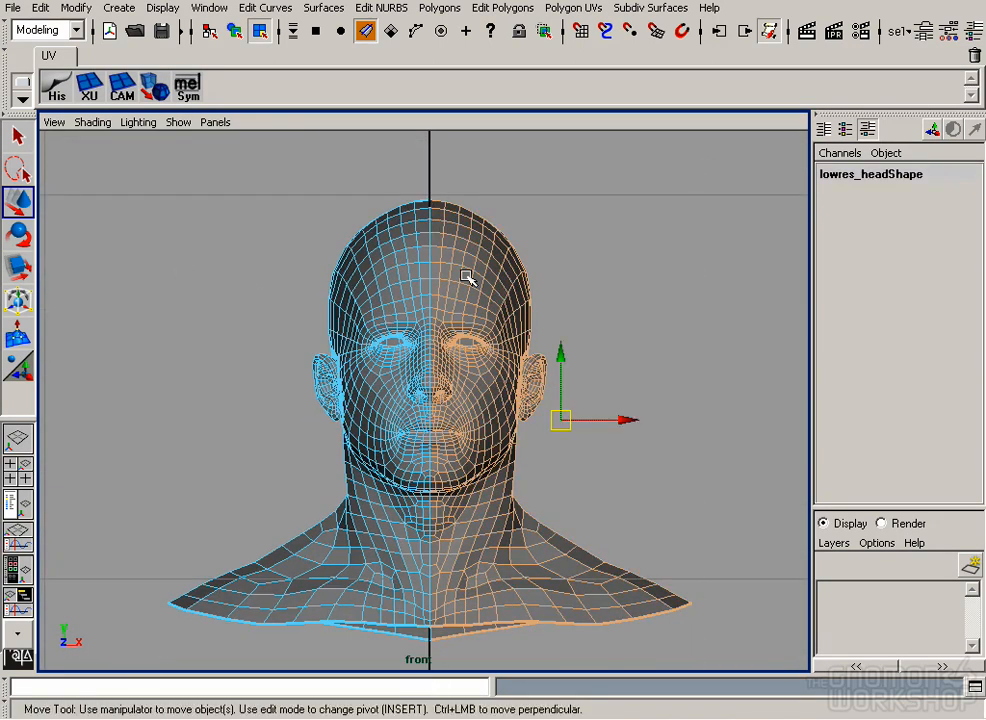
Delete the UVs of one half of the head, keeping the other half's shell.
{"action": "key", "text": "space"}
{"action": "left_click", "coordinate": [64, 122]}
{"action": "left_click", "coordinate": [150, 577]}
{"action": "left_click", "coordinate": [314, 406]}
{"action": "left_click_drag", "start_coordinate": [577, 387], "coordinate": [500, 325]}
{"action": "left_click", "coordinate": [318, 338]}
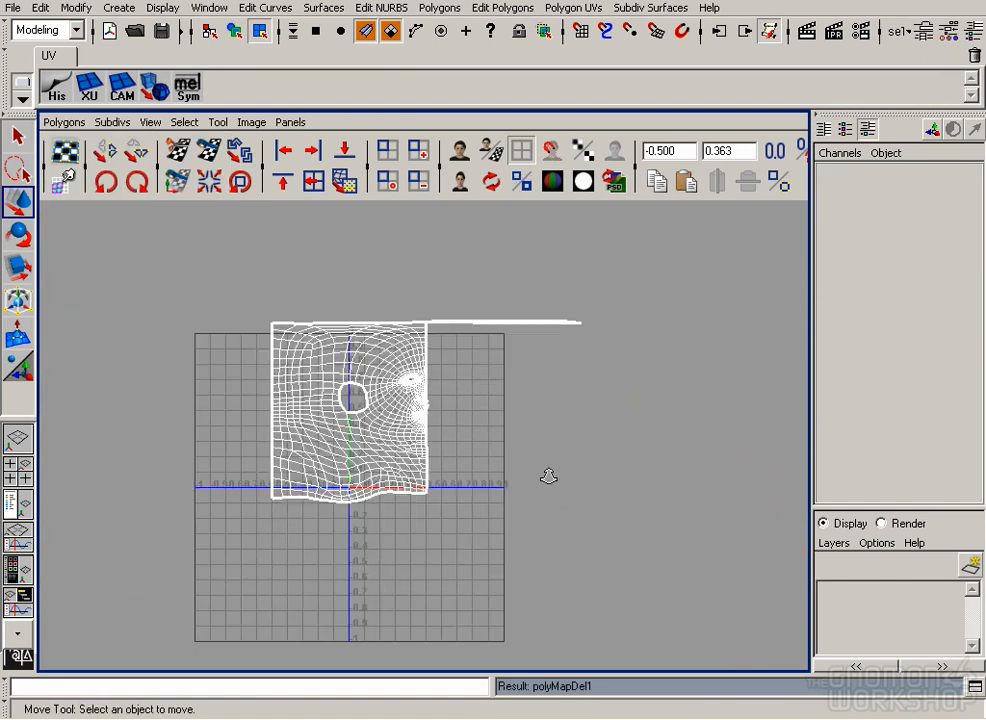
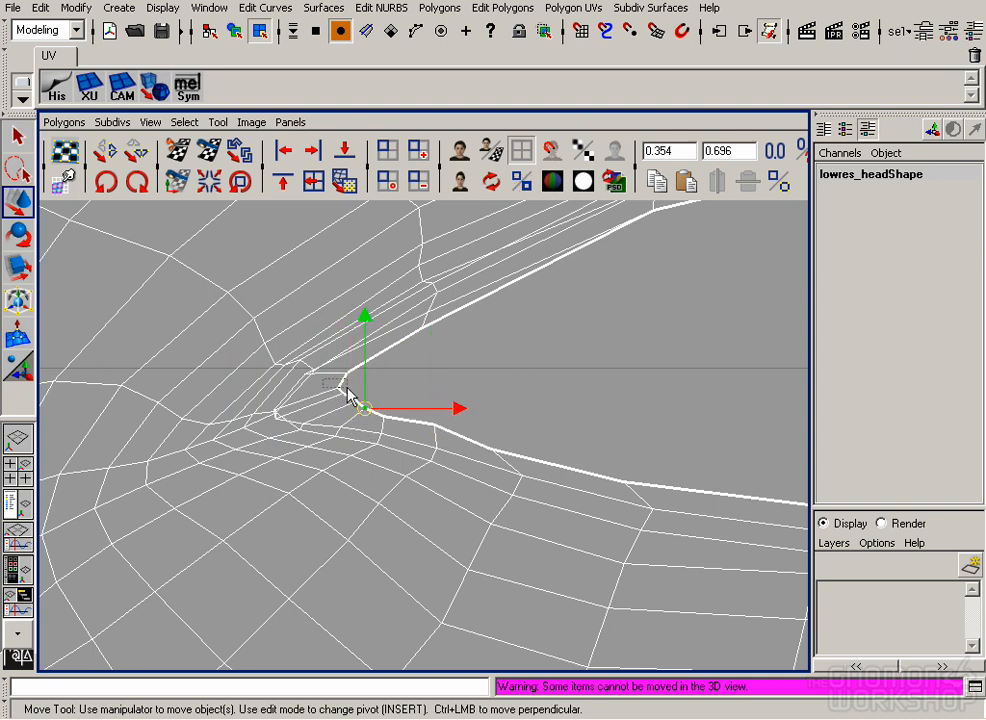
Reposition border UVs at the eye opening's outer corner and along its upper lid to smooth the outline.
{"action": "left_click", "coordinate": [332, 376]}
{"action": "left_click", "coordinate": [374, 376]}
{"action": "left_click", "coordinate": [627, 429]}
{"action": "middle_click_drag", "start_coordinate": [627, 429], "coordinate": [561, 498], "text": "alt"}
{"action": "left_click", "coordinate": [360, 334]}
{"action": "left_click_drag", "start_coordinate": [360, 335], "coordinate": [365, 362]}
{"action": "left_click", "coordinate": [597, 279]}
{"action": "left_click_drag", "start_coordinate": [597, 280], "coordinate": [612, 310]}
{"action": "left_click", "coordinate": [614, 318]}
{"action": "middle_click_drag", "start_coordinate": [614, 318], "coordinate": [601, 360], "text": "alt"}
Reposition the border UVs at the eye opening's inner corner, pulling them inward into a smoother curve.
{"action": "left_click", "coordinate": [459, 290]}
{"action": "left_click", "coordinate": [613, 320]}
{"action": "left_click", "coordinate": [743, 448]}
{"action": "middle_click_drag", "start_coordinate": [744, 451], "coordinate": [713, 455]}
{"action": "left_click", "coordinate": [739, 438]}
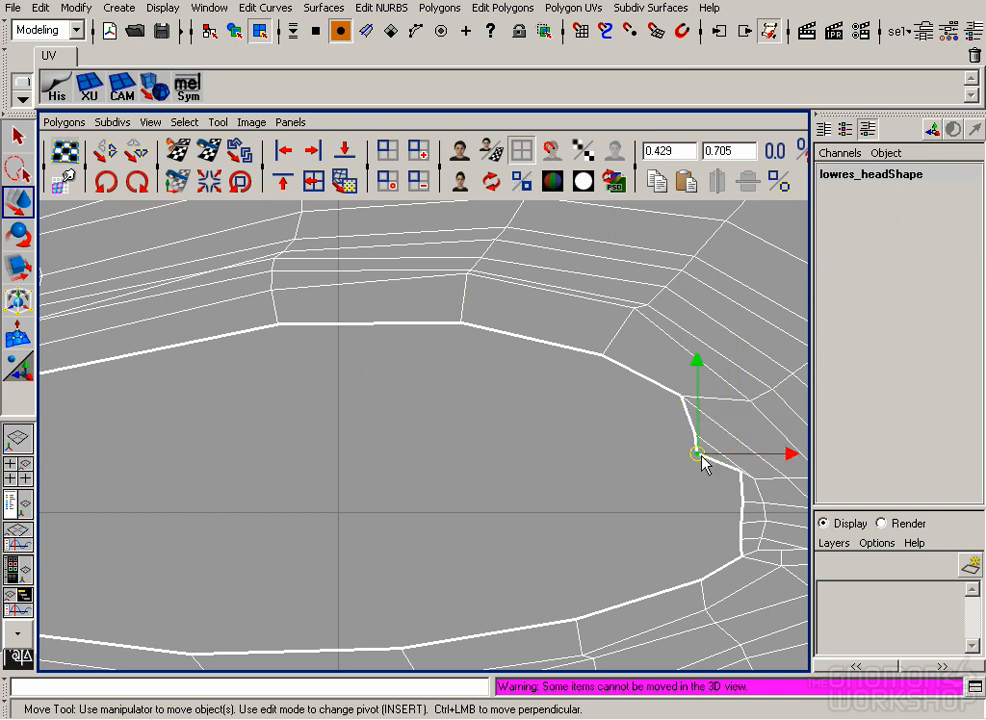
{"action": "middle_click_drag", "start_coordinate": [741, 535], "coordinate": [720, 533]}
{"action": "left_click", "coordinate": [725, 570]}
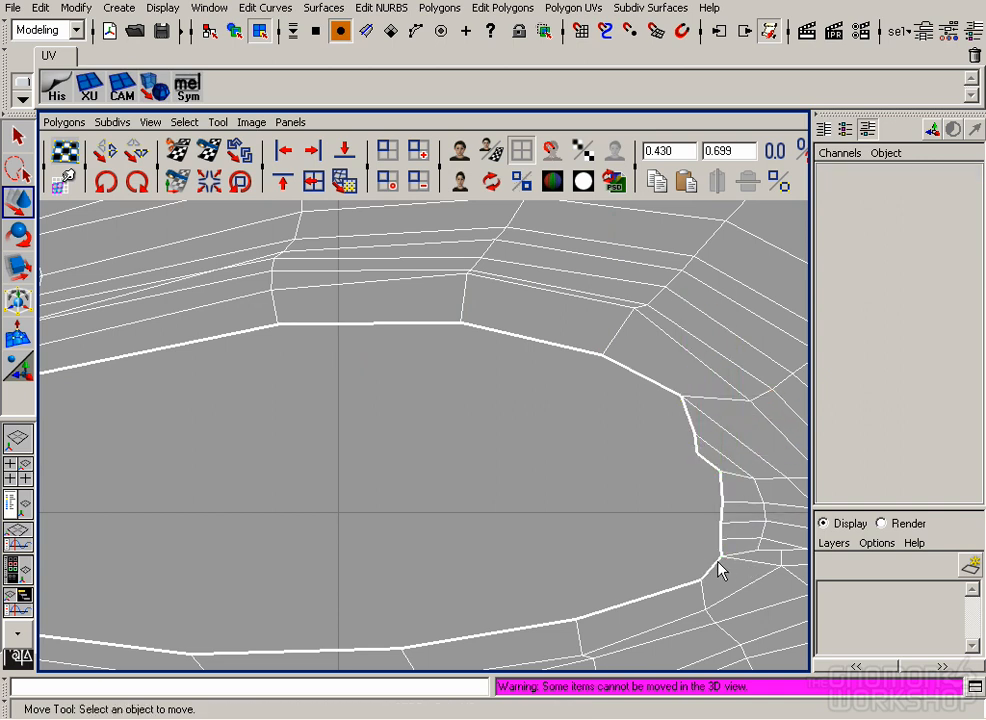
{"action": "left_click", "coordinate": [700, 444]}
{"action": "left_click", "coordinate": [695, 460]}
{"action": "left_click", "coordinate": [707, 452]}
{"action": "left_click", "coordinate": [683, 395]}
{"action": "left_click", "coordinate": [280, 458]}
Move the border UVs along the eye opening's lower lid into a smoother, more even curve.
{"action": "middle_click_drag", "start_coordinate": [280, 458], "coordinate": [280, 353], "text": "alt"}
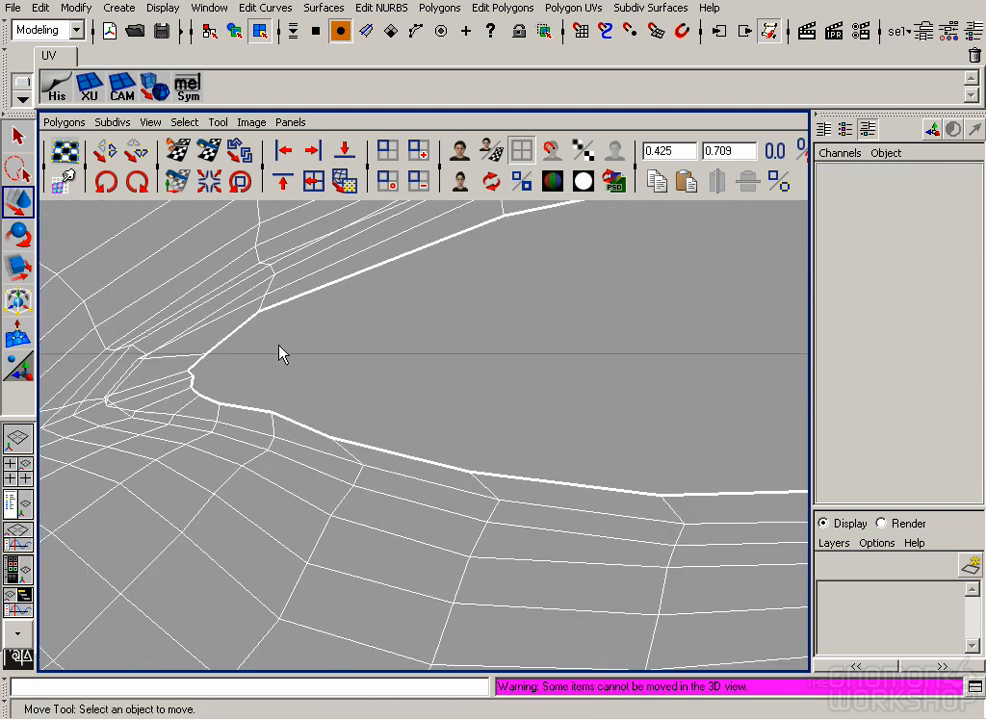
{"action": "left_click", "coordinate": [332, 434]}
{"action": "left_click", "coordinate": [365, 450]}
{"action": "left_click", "coordinate": [484, 477]}
{"action": "left_click_drag", "start_coordinate": [658, 490], "coordinate": [674, 507]}
{"action": "middle_click_drag", "start_coordinate": [674, 507], "coordinate": [692, 518]}
{"action": "middle_click_drag", "start_coordinate": [743, 470], "coordinate": [433, 420], "text": "alt"}
{"action": "left_click_drag", "start_coordinate": [545, 425], "coordinate": [567, 456]}
{"action": "middle_click_drag", "start_coordinate": [567, 456], "coordinate": [587, 460]}
{"action": "middle_click_drag", "start_coordinate": [743, 398], "coordinate": [544, 406], "text": "alt"}
{"action": "left_click", "coordinate": [608, 375]}
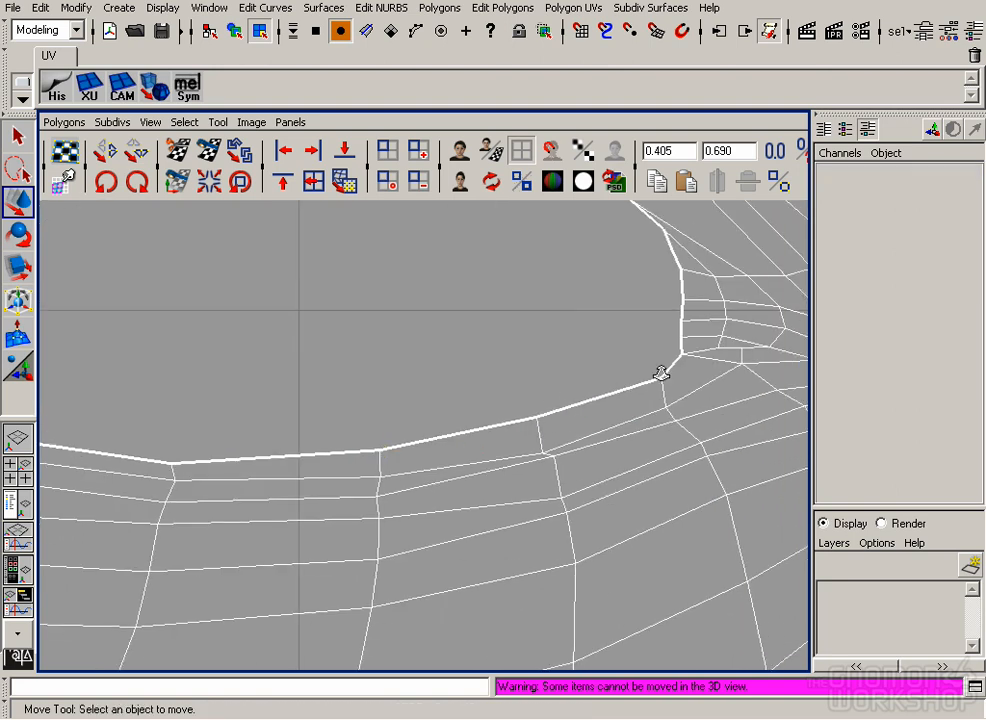
Select the UVs surrounding the eye opening and relax them, repeating with a slightly wider selection.
{"action": "right_click_drag", "start_coordinate": [608, 375], "coordinate": [330, 360], "text": "alt"}
{"action": "middle_click_drag", "start_coordinate": [330, 360], "coordinate": [447, 399], "text": "alt"}
{"action": "left_click_drag", "start_coordinate": [113, 316], "coordinate": [611, 420]}
{"action": "left_click_drag", "start_coordinate": [724, 505], "coordinate": [768, 561]}
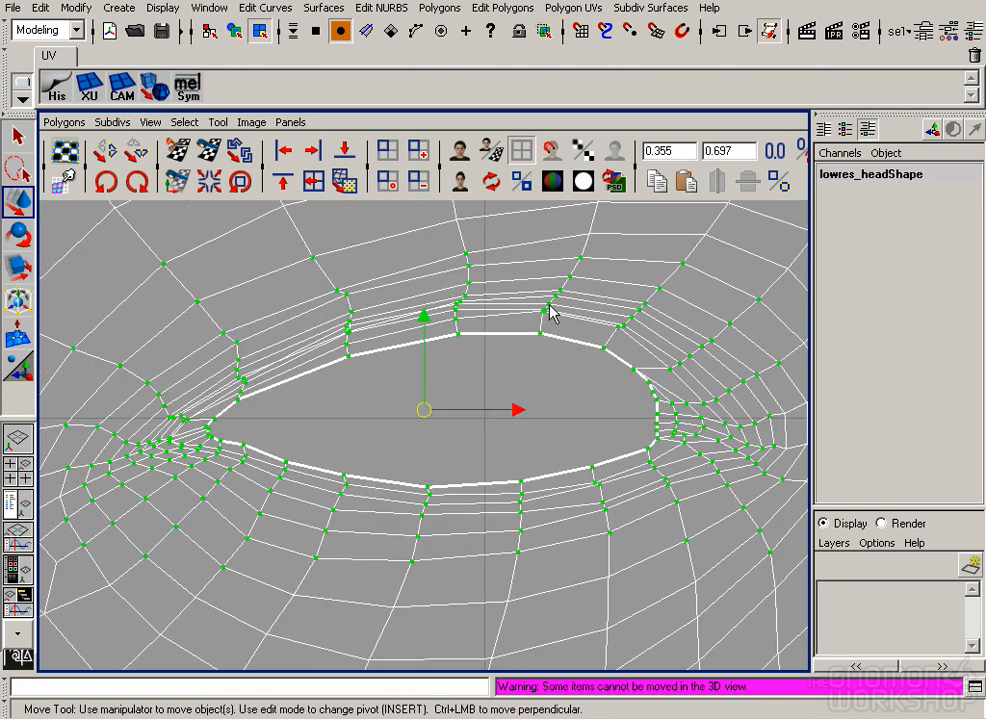
{"action": "left_click", "coordinate": [343, 181]}
{"action": "left_click", "coordinate": [325, 352]}
{"action": "right_click_drag", "start_coordinate": [325, 352], "coordinate": [117, 249], "text": "alt"}
{"action": "left_click_drag", "start_coordinate": [117, 249], "coordinate": [733, 614]}
{"action": "left_click", "coordinate": [343, 181]}
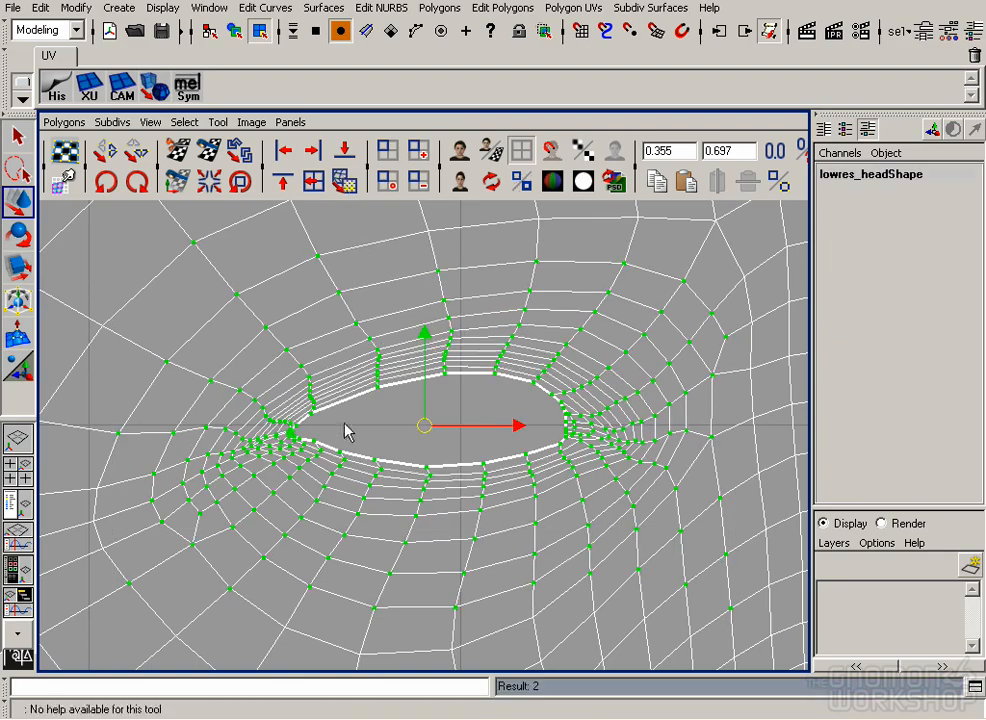
Check the checker pattern around the eye and nudge the border UVs at its outer and inner corners.
{"action": "key", "text": "space"}
{"action": "key", "text": "6"}
{"action": "right_click_drag", "start_coordinate": [499, 348], "coordinate": [427, 533], "text": "alt"}
{"action": "key", "text": "a"}
{"action": "key", "text": "space"}
{"action": "right_click_drag", "start_coordinate": [591, 507], "coordinate": [625, 579], "text": "alt"}
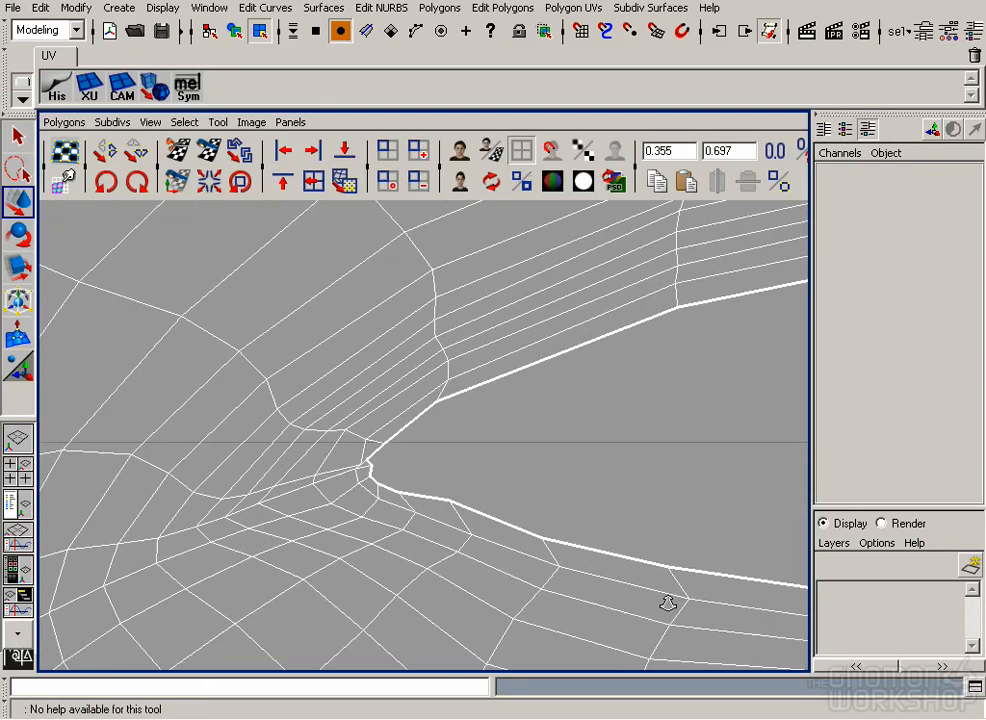
{"action": "left_click", "coordinate": [355, 472]}
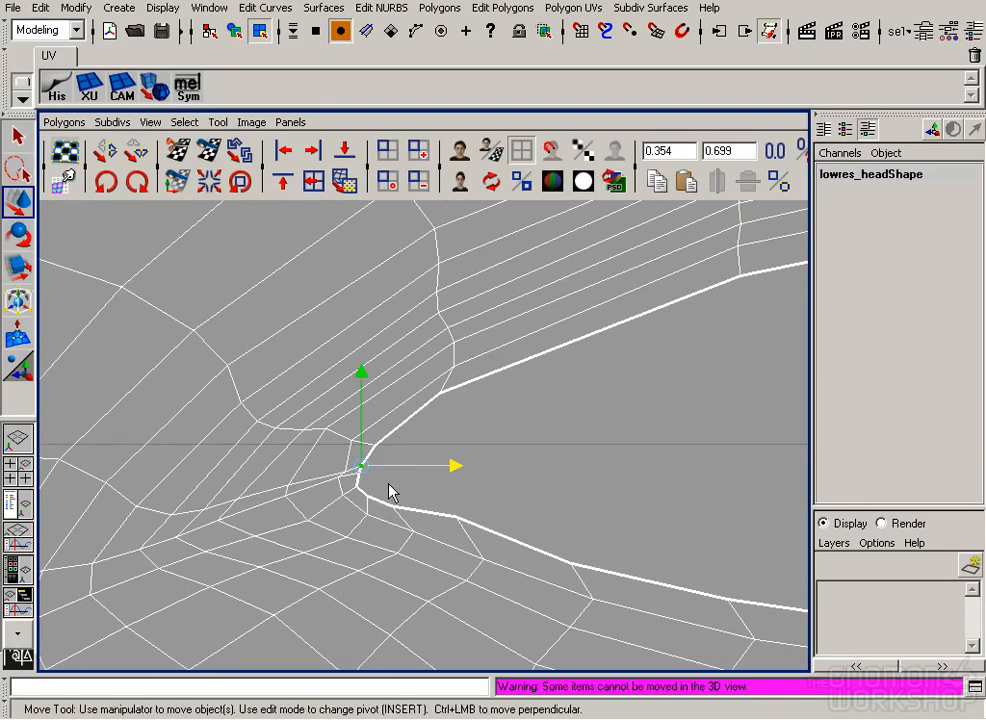
{"action": "left_click", "coordinate": [475, 475]}
{"action": "middle_click_drag", "start_coordinate": [475, 475], "coordinate": [521, 455], "text": "alt"}
{"action": "left_click", "coordinate": [620, 380]}
{"action": "left_click_drag", "start_coordinate": [626, 363], "coordinate": [627, 367]}
Inspect the half-head shell from the eye area outward to the whole UV layout.
{"action": "left_click", "coordinate": [475, 450]}
{"action": "right_click_drag", "start_coordinate": [475, 450], "coordinate": [330, 375], "text": "alt"}
{"action": "middle_click_drag", "start_coordinate": [330, 375], "coordinate": [512, 428], "text": "alt"}
{"action": "right_click_drag", "start_coordinate": [512, 428], "coordinate": [334, 478], "text": "alt"}
{"action": "middle_click_drag", "start_coordinate": [334, 478], "coordinate": [735, 332], "text": "alt"}
{"action": "right_click_drag", "start_coordinate": [735, 332], "coordinate": [245, 548], "text": "alt"}
{"action": "middle_click_drag", "start_coordinate": [245, 548], "coordinate": [304, 337], "text": "alt"}
{"action": "middle_click_drag", "start_coordinate": [530, 434], "coordinate": [398, 515], "text": "alt"}
{"action": "middle_click_drag", "start_coordinate": [546, 398], "coordinate": [556, 541], "text": "alt"}
{"action": "right_click_drag", "start_coordinate": [556, 541], "coordinate": [211, 454], "text": "alt"}
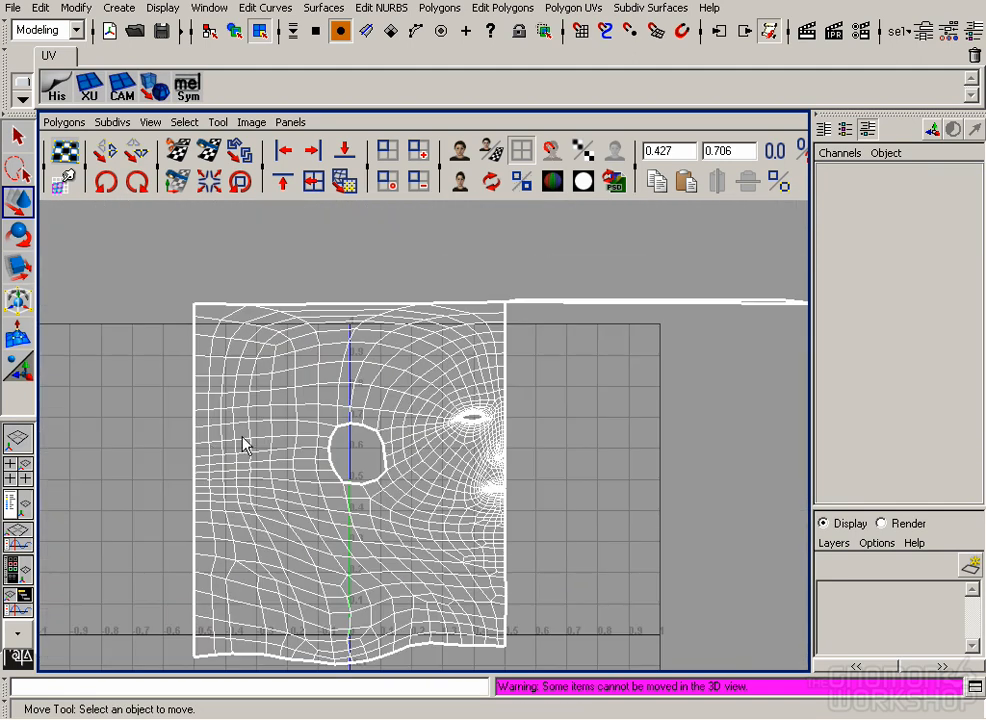
Delete the head's construction history and save the scene.
{"action": "left_click", "coordinate": [233, 33]}
{"action": "left_click", "coordinate": [57, 88]}
{"action": "key", "text": "ctrl+s"}
Select faces among the separate shells beside the head and delete their UVs in two passes.
{"action": "right_click_drag", "start_coordinate": [510, 494], "coordinate": [510, 464], "text": "alt"}
{"action": "middle_click_drag", "start_coordinate": [510, 464], "coordinate": [246, 489], "text": "alt"}
{"action": "right_click_drag", "start_coordinate": [482, 400], "coordinate": [482, 434]}
{"action": "mouse_move", "coordinate": [471, 398]}
{"action": "left_mouse_down"}
{"action": "mouse_move", "coordinate": [547, 345]}
{"action": "mouse_move", "coordinate": [546, 367]}
{"action": "left_mouse_up"}
{"action": "right_click_drag", "start_coordinate": [505, 372], "coordinate": [507, 400]}
{"action": "left_click_drag", "start_coordinate": [473, 400], "coordinate": [530, 335]}
{"action": "left_click", "coordinate": [64, 122]}
{"action": "left_click", "coordinate": [100, 576]}
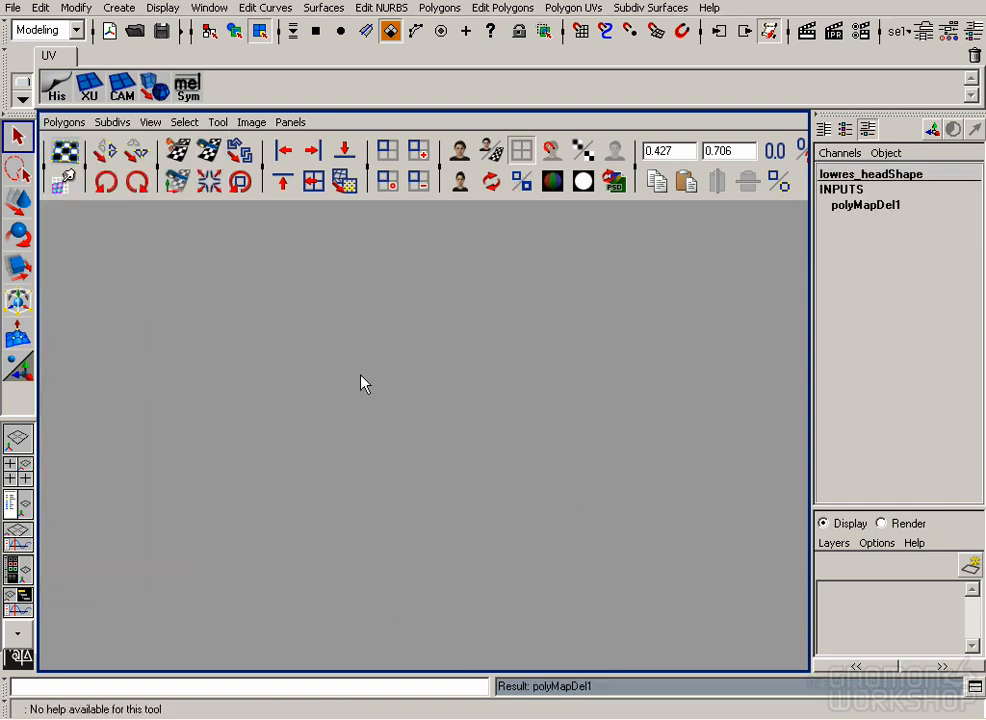
{"action": "left_click", "coordinate": [64, 122]}
{"action": "left_click", "coordinate": [80, 574]}
Select all UVs of the eye socket shell and relax them.
{"action": "middle_click_drag", "start_coordinate": [559, 411], "coordinate": [510, 330], "text": "alt"}
{"action": "left_click_drag", "start_coordinate": [378, 484], "coordinate": [601, 627]}
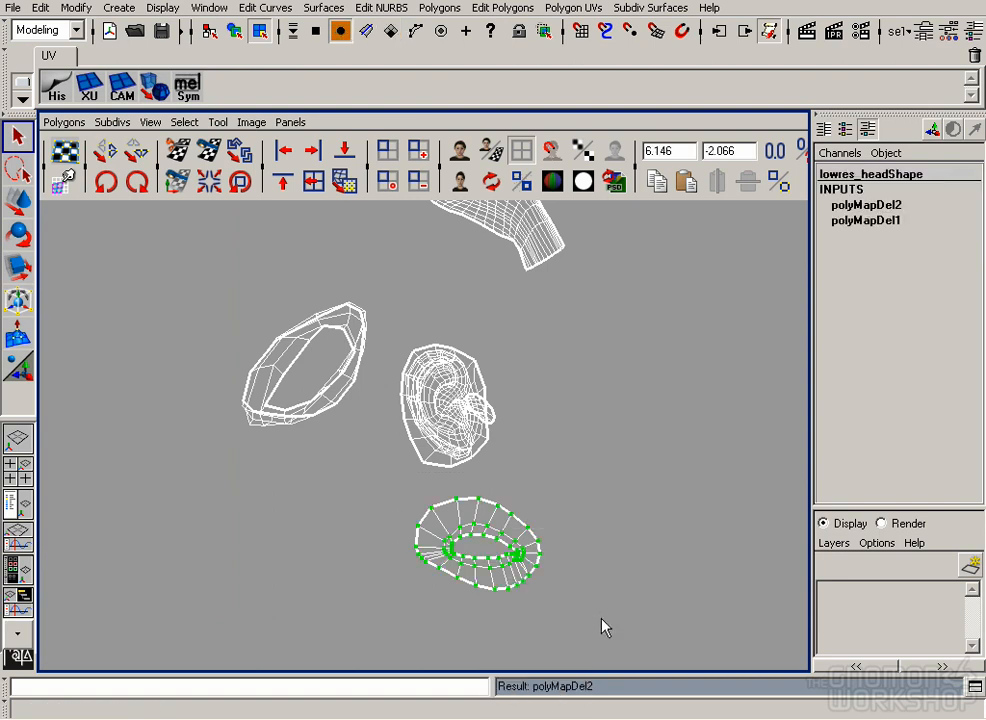
{"action": "key", "text": "f"}
{"action": "left_click", "coordinate": [347, 186]}
{"action": "left_click", "coordinate": [541, 421]}
{"action": "right_click_drag", "start_coordinate": [541, 421], "coordinate": [340, 350], "text": "alt"}
{"action": "middle_click_drag", "start_coordinate": [340, 350], "coordinate": [366, 590], "text": "alt"}
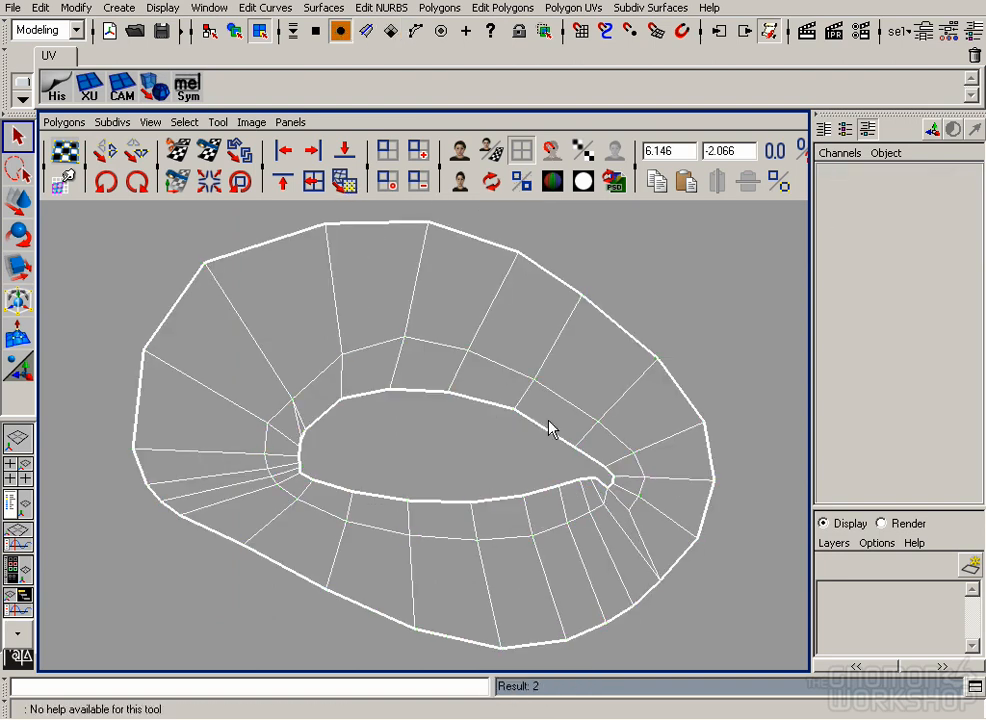
Select the nostril shell's outer border UVs and scale them outward around the rest of the shell.
{"action": "right_click_drag", "start_coordinate": [366, 590], "coordinate": [280, 420], "text": "alt"}
{"action": "middle_click_drag", "start_coordinate": [280, 420], "coordinate": [451, 550], "text": "alt"}
{"action": "right_click", "coordinate": [443, 487]}
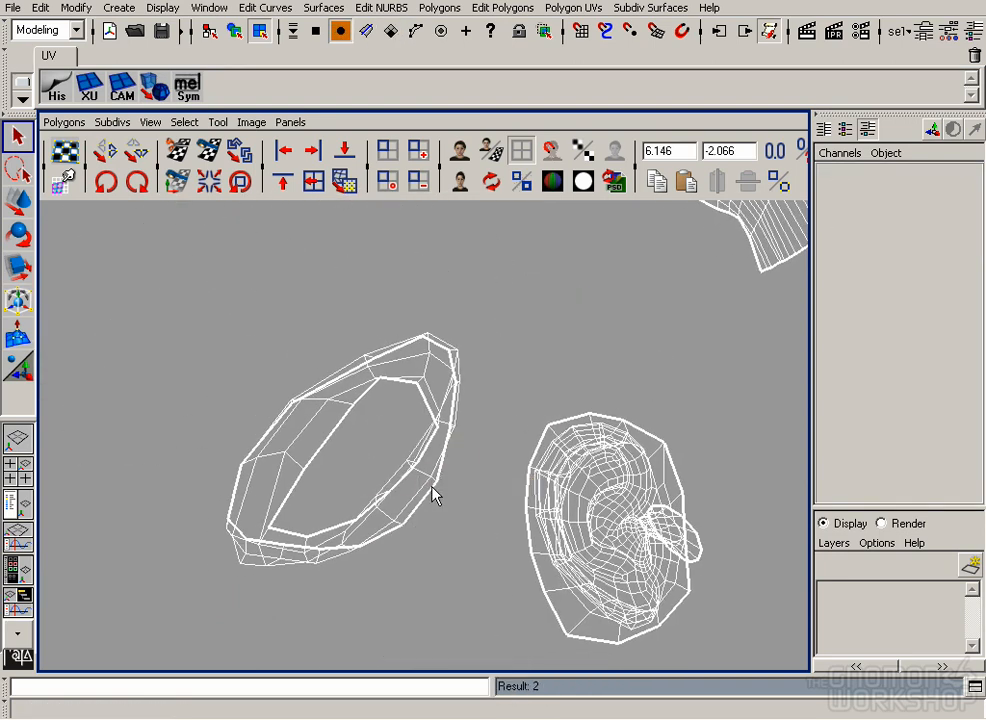
{"action": "left_click", "coordinate": [436, 480]}
{"action": "right_click_drag", "start_coordinate": [436, 480], "coordinate": [565, 638]}
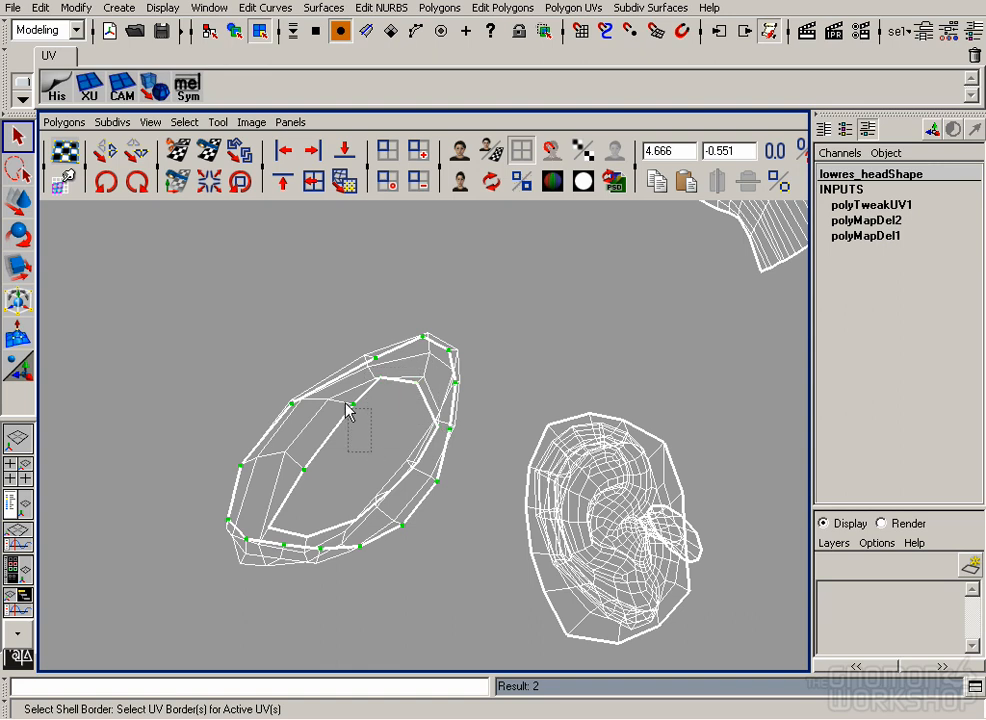
{"action": "key", "text": "r"}
{"action": "middle_click_drag", "start_coordinate": [198, 368], "coordinate": [280, 357]}
{"action": "key", "text": "z"}
{"action": "left_click_drag", "start_coordinate": [343, 447], "coordinate": [432, 395]}
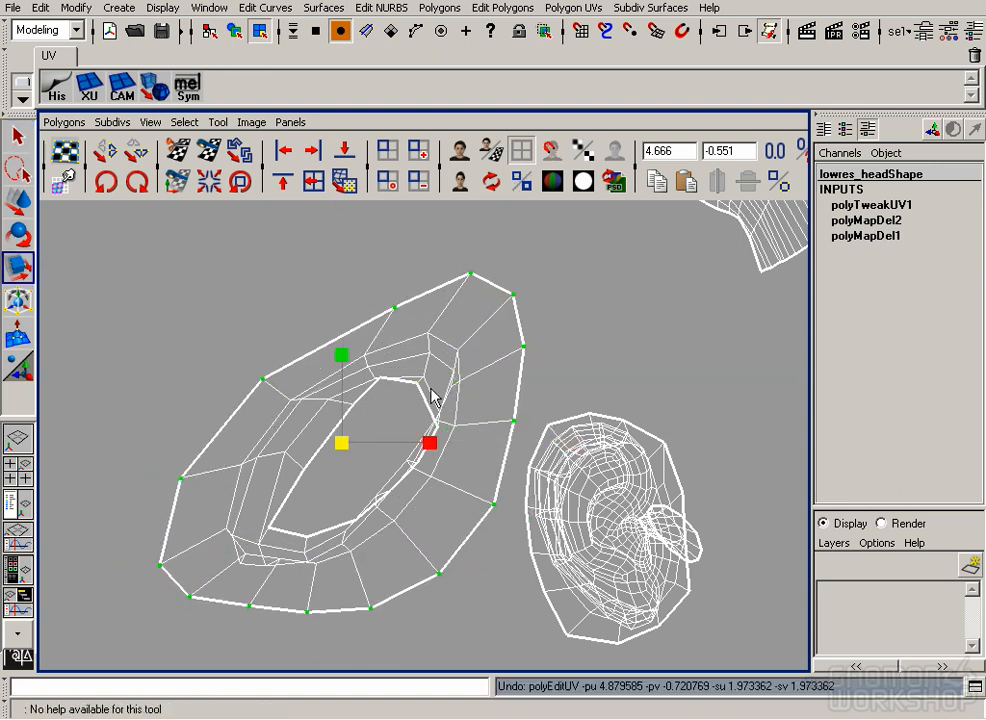
Select all UVs of the nostril shell and relax them repeatedly.
{"action": "left_click", "coordinate": [306, 513]}
{"action": "right_click_drag", "start_coordinate": [420, 345], "coordinate": [488, 348]}
{"action": "left_click_drag", "start_coordinate": [179, 238], "coordinate": [521, 612]}
{"action": "left_click", "coordinate": [345, 184]}
{"action": "left_click", "coordinate": [345, 184]}
{"action": "left_click", "coordinate": [346, 185]}
{"action": "left_click", "coordinate": [315, 402]}
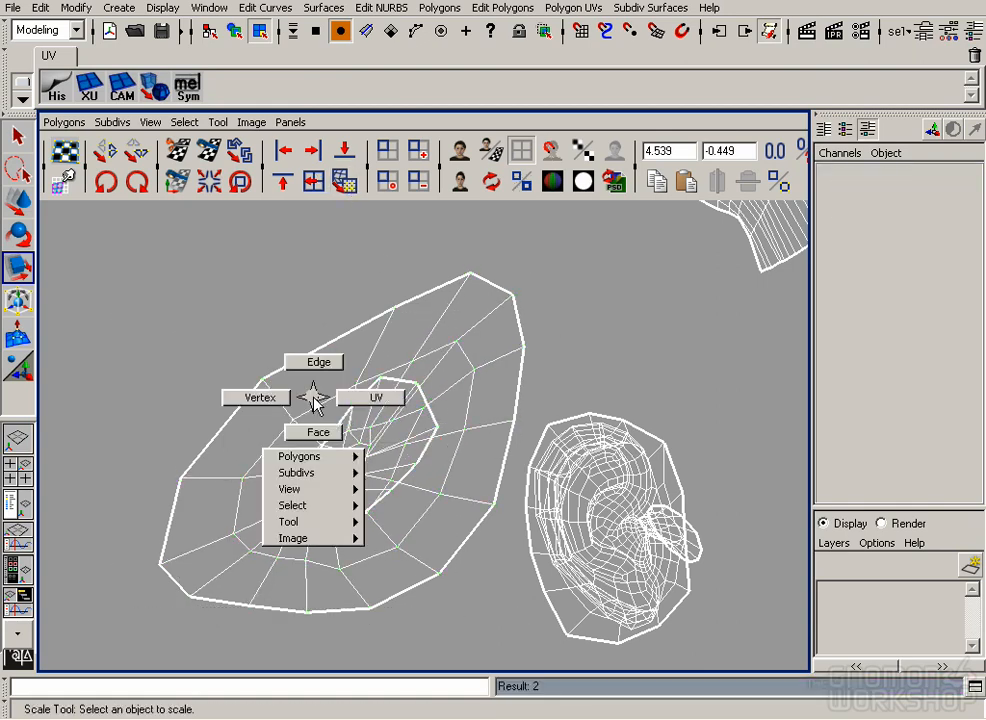
Select only the UV loop around the nostril shell's inner opening, shrink it and move it within the surrounding UVs.
{"action": "right_click_drag", "start_coordinate": [299, 337], "coordinate": [353, 342]}
{"action": "left_click_drag", "start_coordinate": [268, 340], "coordinate": [243, 403]}
{"action": "right_click_drag", "start_coordinate": [253, 385], "coordinate": [411, 542]}
{"action": "left_click_drag", "start_coordinate": [198, 323], "coordinate": [222, 622], "text": "ctrl"}
{"action": "key", "text": "q"}
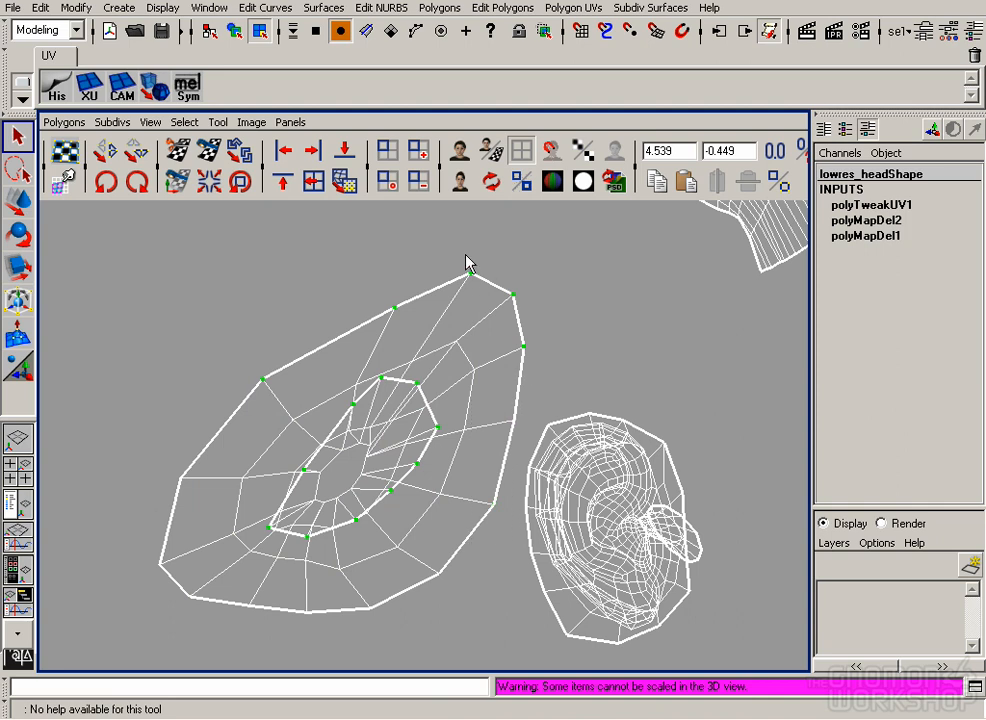
{"action": "key", "text": "r"}
{"action": "middle_click_drag", "start_coordinate": [508, 411], "coordinate": [475, 369]}
{"action": "key", "text": "z"}
{"action": "left_click_drag", "start_coordinate": [484, 335], "coordinate": [556, 367], "text": "ctrl"}
{"action": "middle_click_drag", "start_coordinate": [432, 380], "coordinate": [247, 505]}
{"action": "right_click_drag", "start_coordinate": [232, 488], "coordinate": [288, 448], "text": "alt"}
{"action": "key", "text": "w"}
{"action": "left_click_drag", "start_coordinate": [287, 476], "coordinate": [264, 504]}
{"action": "key", "text": "r"}
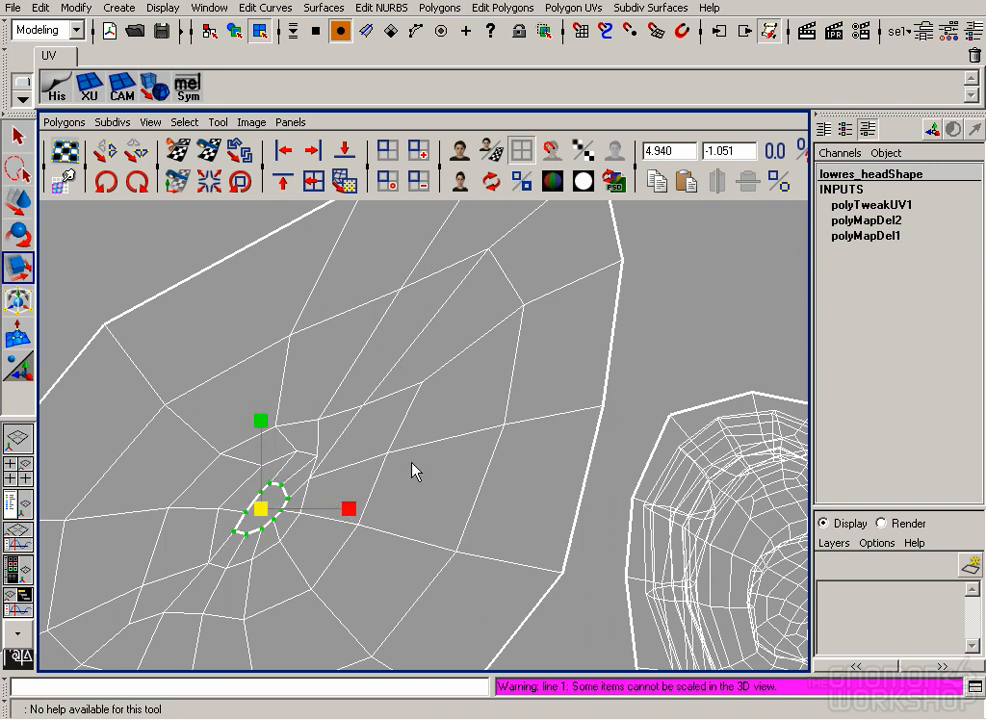
Select the whole nostril shell with its reduced inner opening and relax its UVs twice.
{"action": "left_click", "coordinate": [335, 438]}
{"action": "right_click_drag", "start_coordinate": [335, 438], "coordinate": [214, 484], "text": "alt"}
{"action": "right_click_drag", "start_coordinate": [316, 480], "coordinate": [299, 423]}
{"action": "left_click_drag", "start_coordinate": [521, 635], "coordinate": [521, 635]}
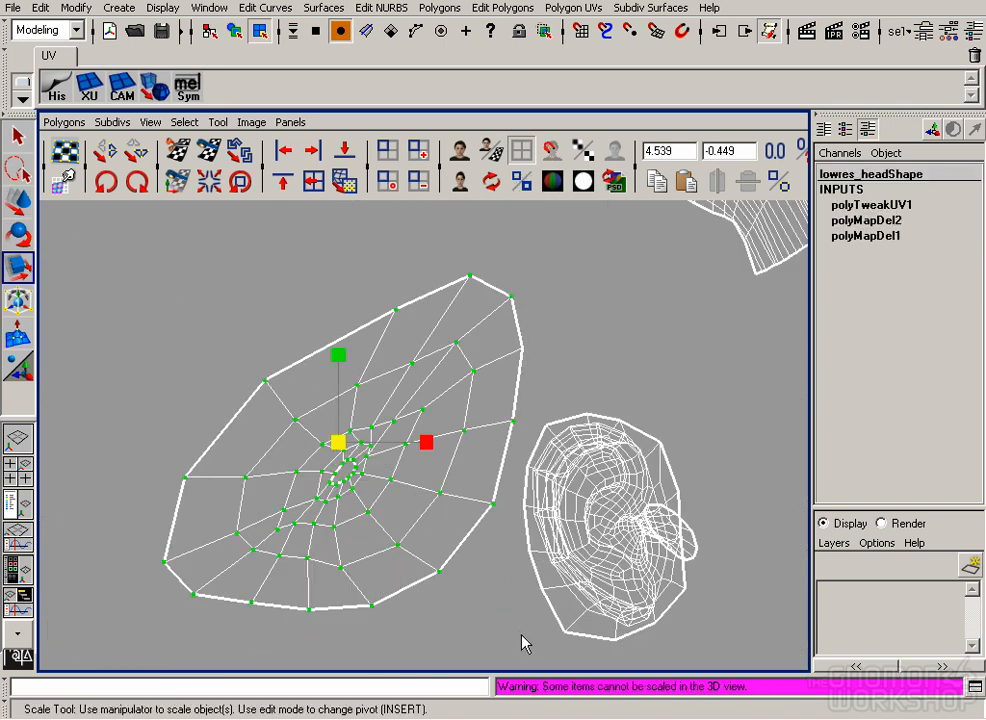
{"action": "left_click", "coordinate": [344, 181]}
{"action": "left_click", "coordinate": [344, 181]}
Reposition individual UVs around the nostril's small inner opening to round its outline and remove overlaps.
{"action": "left_click", "coordinate": [239, 444]}
{"action": "right_click_drag", "start_coordinate": [239, 444], "coordinate": [381, 462], "text": "alt"}
{"action": "left_click", "coordinate": [337, 483]}
{"action": "left_click", "coordinate": [379, 418]}
{"action": "left_click_drag", "start_coordinate": [388, 422], "coordinate": [389, 424]}
{"action": "key", "text": "w"}
{"action": "left_click_drag", "start_coordinate": [389, 408], "coordinate": [366, 437]}
{"action": "left_click", "coordinate": [375, 424]}
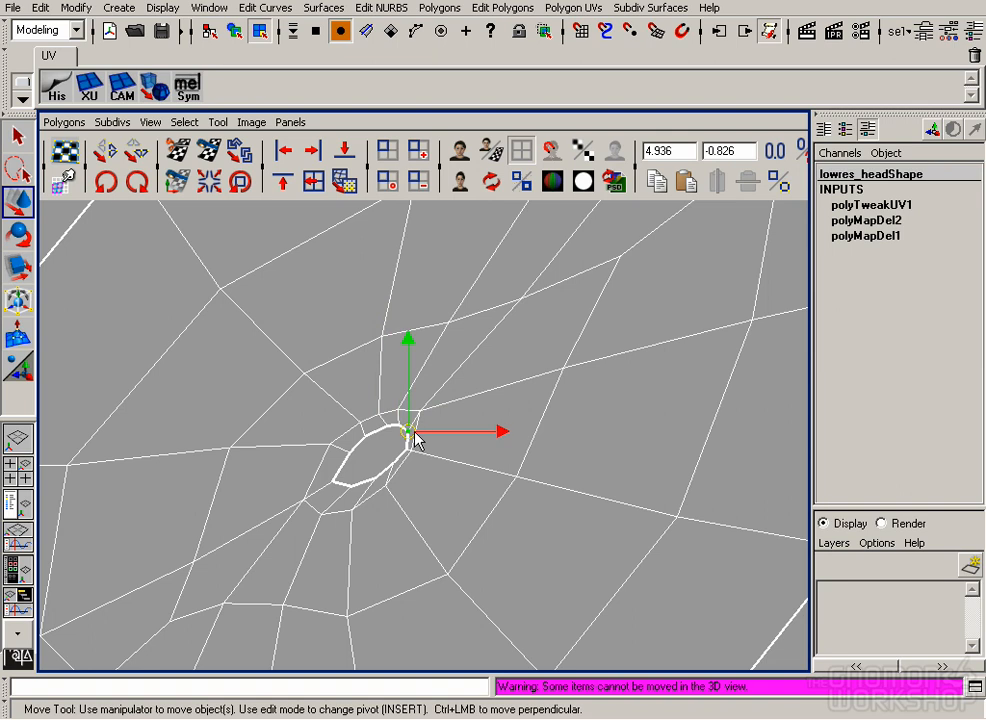
{"action": "left_click", "coordinate": [408, 450]}
{"action": "left_click_drag", "start_coordinate": [410, 456], "coordinate": [404, 457]}
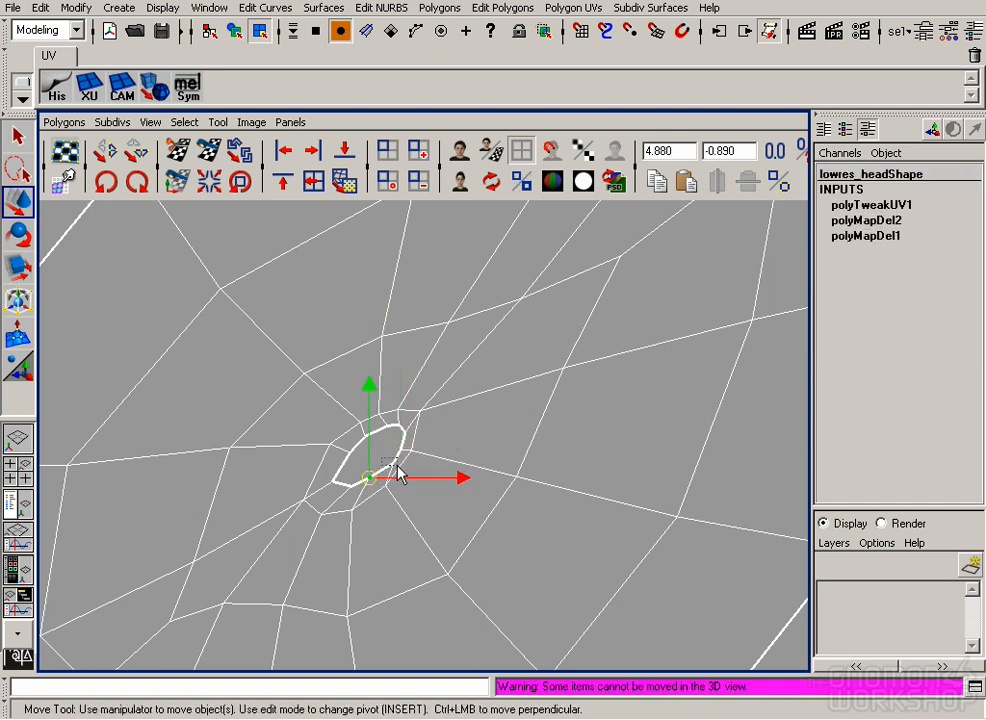
{"action": "left_click", "coordinate": [403, 454]}
{"action": "left_click_drag", "start_coordinate": [403, 454], "coordinate": [397, 454]}
{"action": "left_click", "coordinate": [403, 434]}
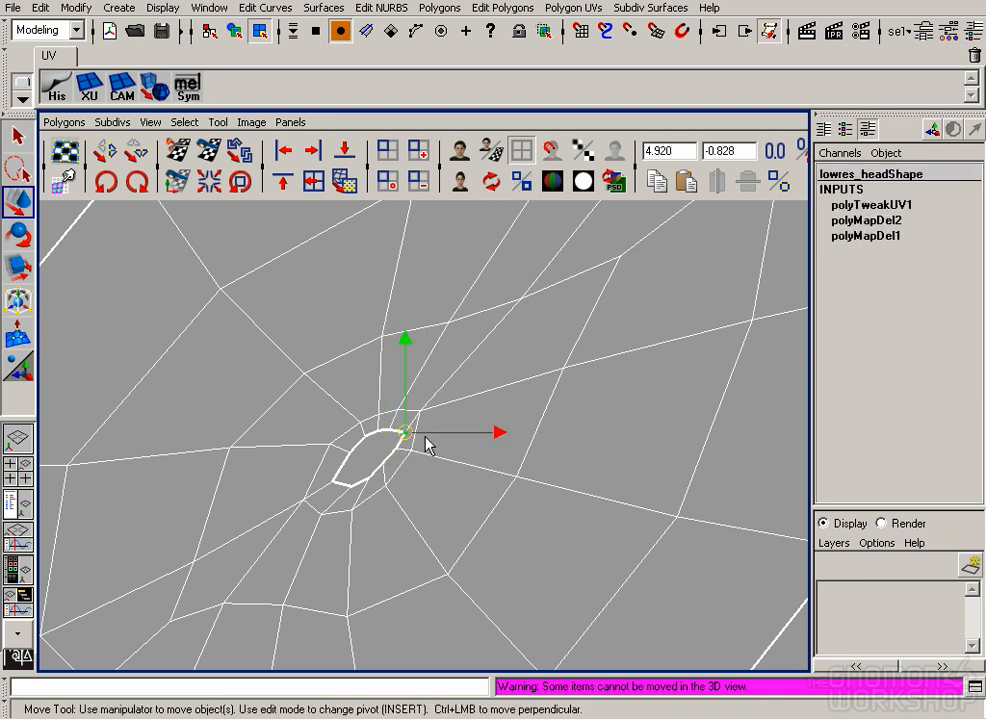
{"action": "left_click_drag", "start_coordinate": [331, 484], "coordinate": [339, 483]}
{"action": "left_click", "coordinate": [444, 506]}
Select the curved mouth interior shell and move it closer to the head's UVs.
{"action": "right_click_drag", "start_coordinate": [350, 470], "coordinate": [184, 384], "text": "alt"}
{"action": "middle_click_drag", "start_coordinate": [440, 382], "coordinate": [360, 390], "text": "alt"}
{"action": "middle_click_drag", "start_coordinate": [514, 447], "coordinate": [494, 537], "text": "alt"}
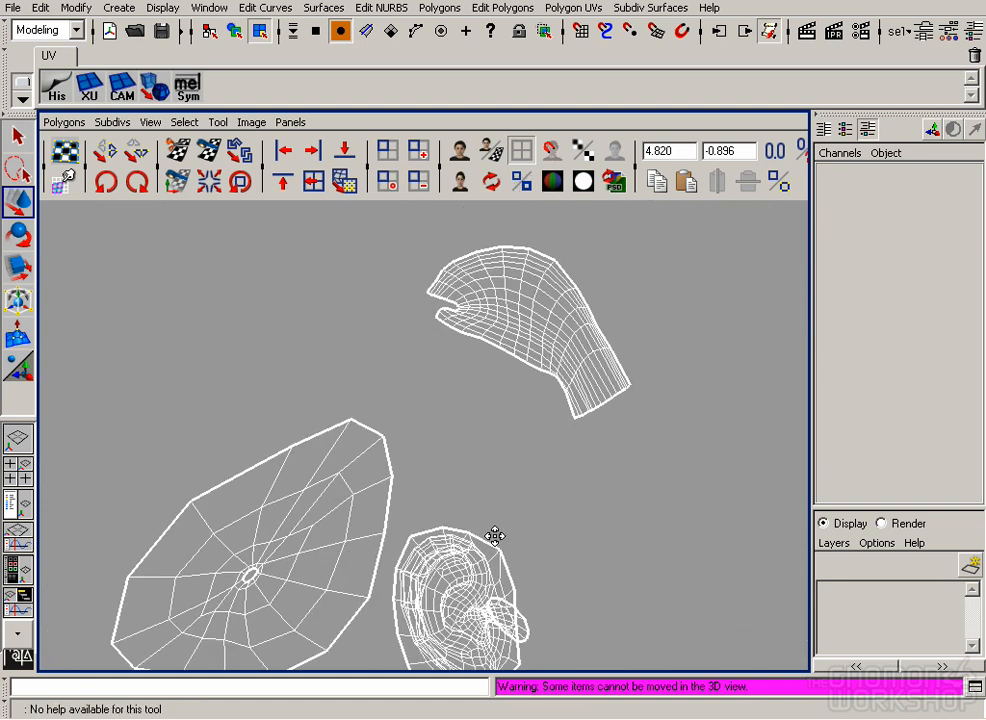
{"action": "left_click_drag", "start_coordinate": [686, 423], "coordinate": [687, 424]}
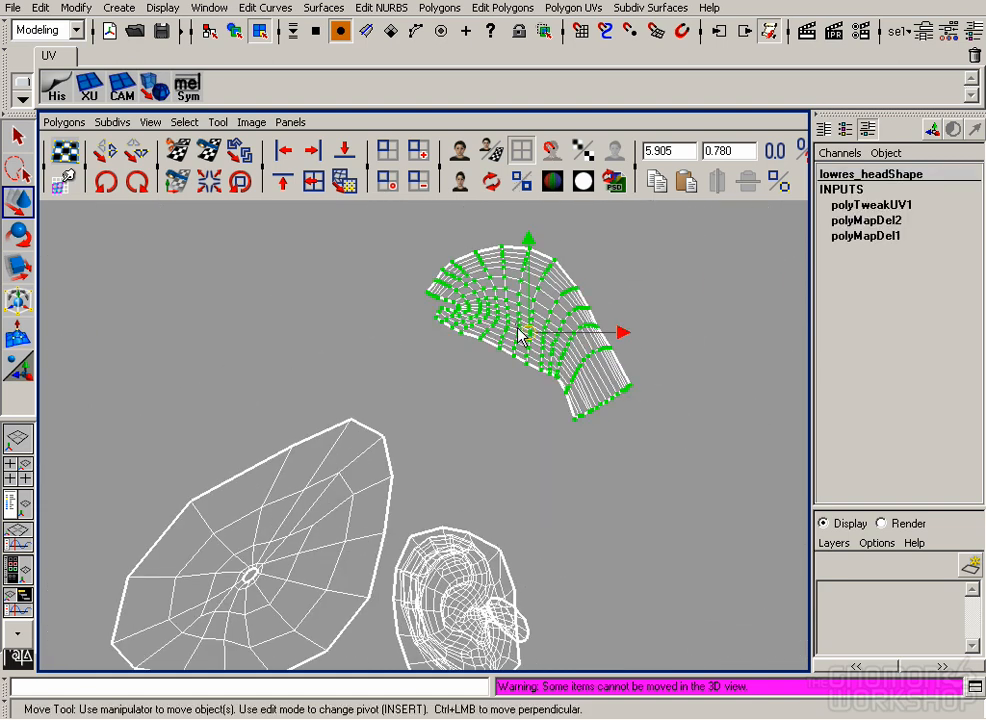
{"action": "left_click_drag", "start_coordinate": [528, 337], "coordinate": [169, 385]}
Select the whole nostril shell, scale it down and place it just below the mouth interior shell.
{"action": "left_click", "coordinate": [496, 497]}
{"action": "middle_click_drag", "start_coordinate": [497, 498], "coordinate": [580, 340], "text": "alt"}
{"action": "right_click_drag", "start_coordinate": [580, 340], "coordinate": [218, 442], "text": "alt"}
{"action": "left_click_drag", "start_coordinate": [334, 422], "coordinate": [370, 442]}
{"action": "right_click_drag", "start_coordinate": [373, 442], "coordinate": [462, 584]}
{"action": "key", "text": "r"}
{"action": "middle_click_drag", "start_coordinate": [658, 384], "coordinate": [588, 380]}
{"action": "key", "text": "w"}
{"action": "left_click_drag", "start_coordinate": [382, 402], "coordinate": [326, 362]}
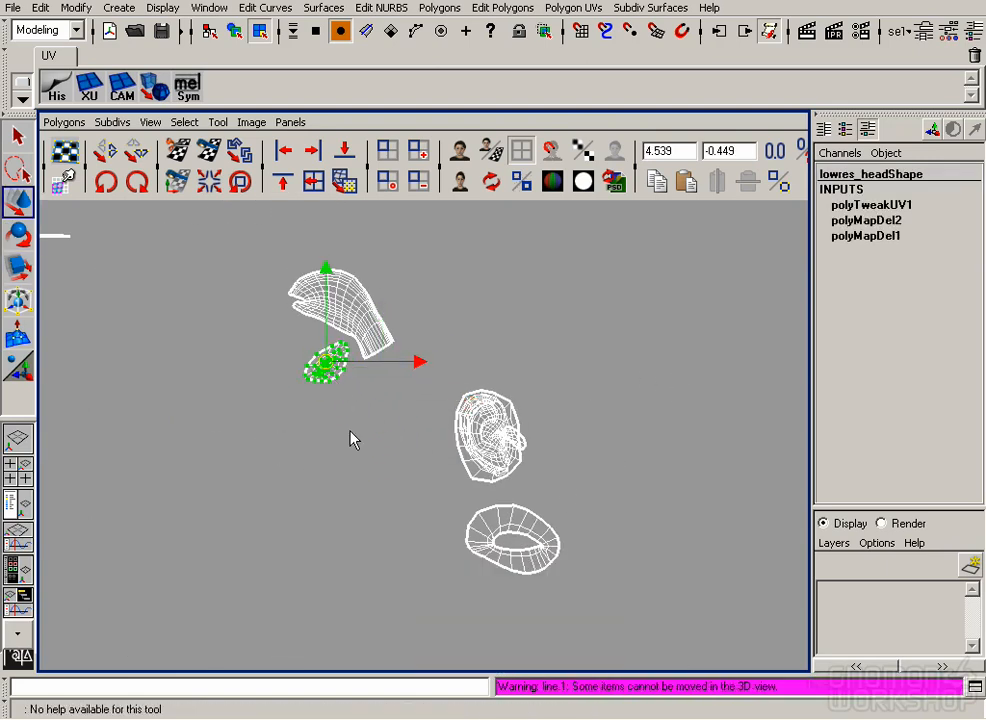
Move the eye socket shell beside the nostril and mouth interior shells and scale it down.
{"action": "left_click", "coordinate": [352, 438]}
{"action": "left_click_drag", "start_coordinate": [436, 504], "coordinate": [609, 598]}
{"action": "left_click_drag", "start_coordinate": [513, 538], "coordinate": [231, 368]}
{"action": "middle_click_drag", "start_coordinate": [193, 335], "coordinate": [447, 402], "text": "alt"}
{"action": "key", "text": "r"}
{"action": "middle_click_drag", "start_coordinate": [453, 452], "coordinate": [440, 449]}
{"action": "key", "text": "w"}
{"action": "left_click", "coordinate": [612, 492]}
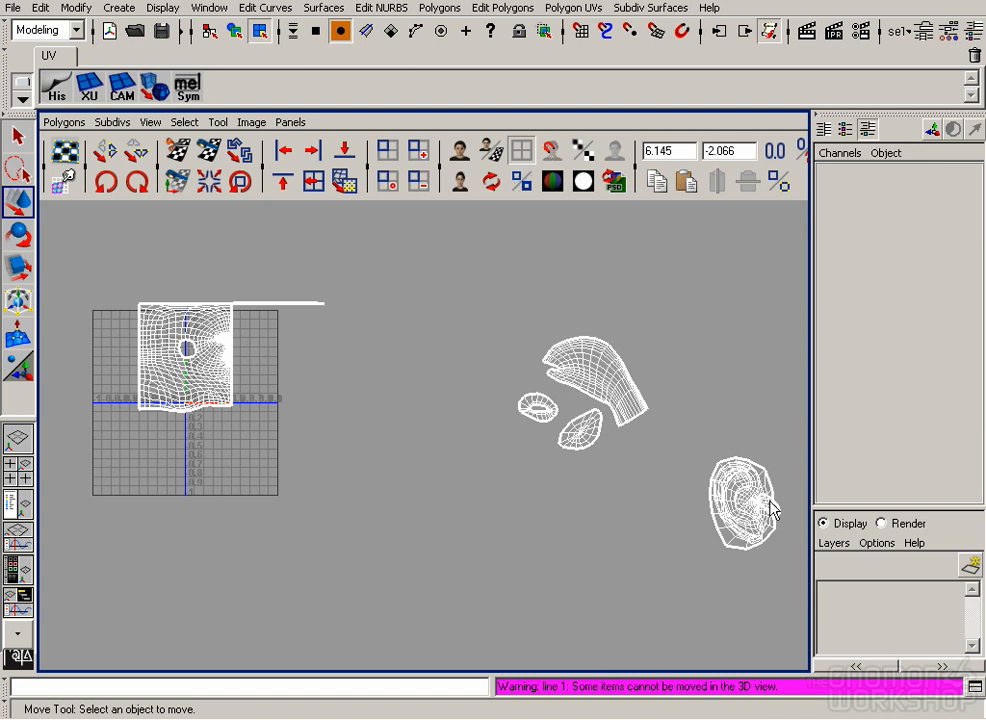
Select all UVs of the ear shell at the far end of the layout and frame them.
{"action": "middle_click_drag", "start_coordinate": [669, 481], "coordinate": [415, 430], "text": "alt"}
{"action": "right_click_drag", "start_coordinate": [415, 430], "coordinate": [707, 563], "text": "alt"}
{"action": "right_click_drag", "start_coordinate": [548, 490], "coordinate": [602, 490]}
{"action": "left_click_drag", "start_coordinate": [456, 374], "coordinate": [650, 553]}
{"action": "key", "text": "f"}
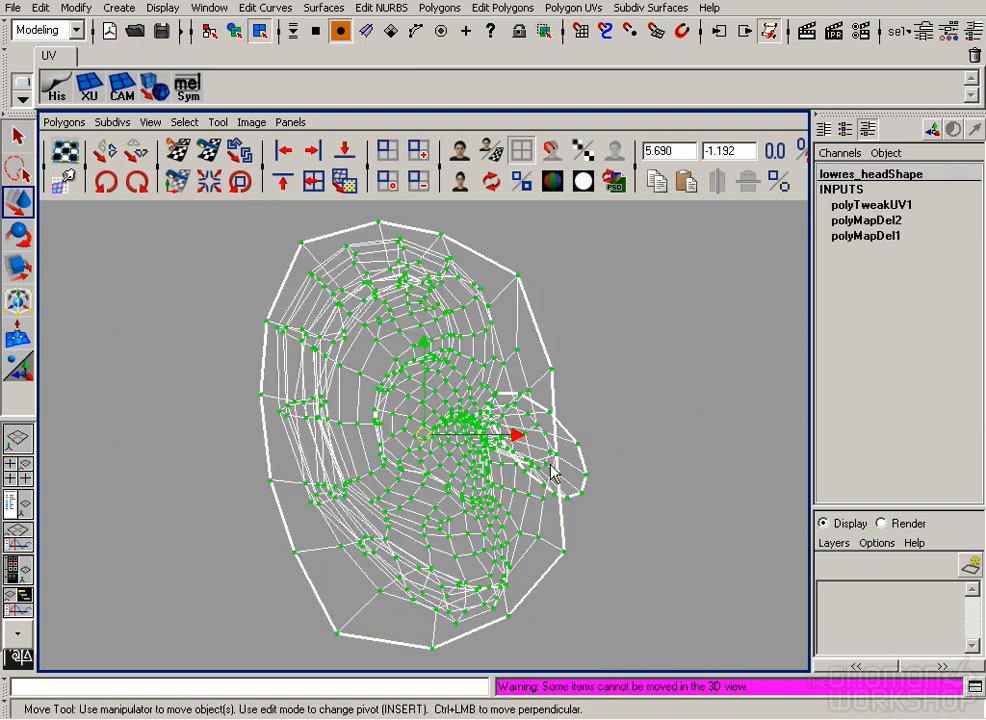
Switch the 3D view from front to perspective and zoom in on the ear in shaded display.
{"action": "key", "text": "space"}
{"action": "right_click_drag", "start_coordinate": [541, 458], "coordinate": [588, 428], "text": "alt"}
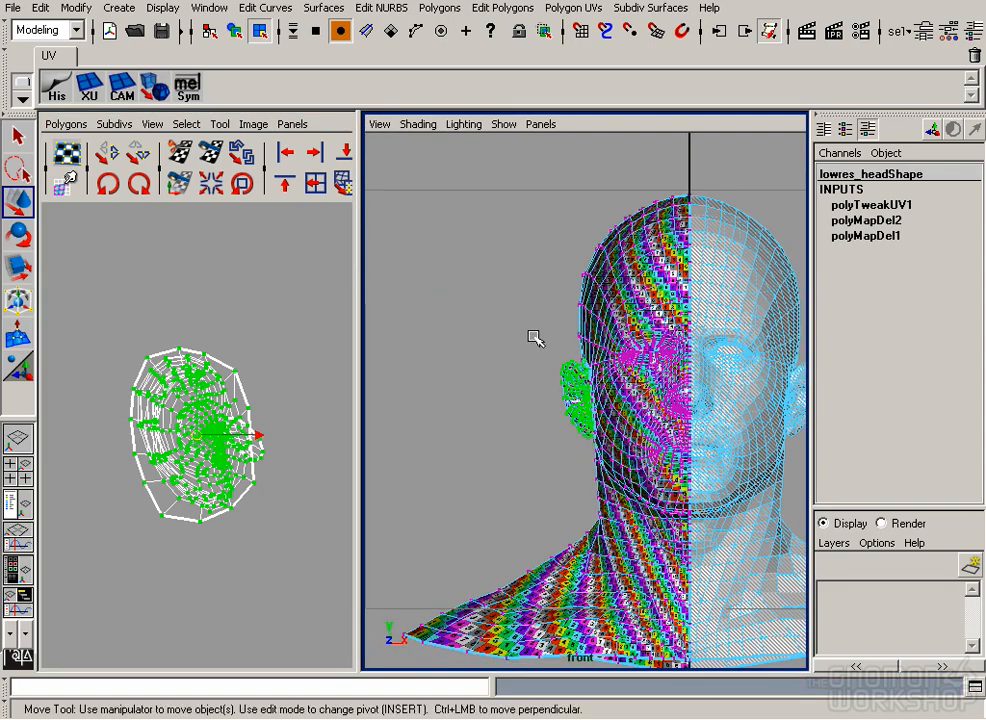
{"action": "key", "text": "space"}
{"action": "left_click", "coordinate": [482, 158]}
{"action": "left_click_drag", "start_coordinate": [474, 226], "coordinate": [474, 192]}
{"action": "left_click_drag", "start_coordinate": [521, 247], "coordinate": [620, 280], "text": "alt"}
{"action": "middle_click_drag", "start_coordinate": [620, 280], "coordinate": [644, 296], "text": "alt"}
{"action": "right_click_drag", "start_coordinate": [560, 390], "coordinate": [685, 305], "text": "alt"}
{"action": "key", "text": "5"}
{"action": "middle_click_drag", "start_coordinate": [685, 305], "coordinate": [656, 345], "text": "alt"}
Show the checker texture in the perspective view and examine how it stretches over the ear.
{"action": "right_click_drag", "start_coordinate": [255, 410], "coordinate": [190, 430], "text": "alt"}
{"action": "key", "text": "r"}
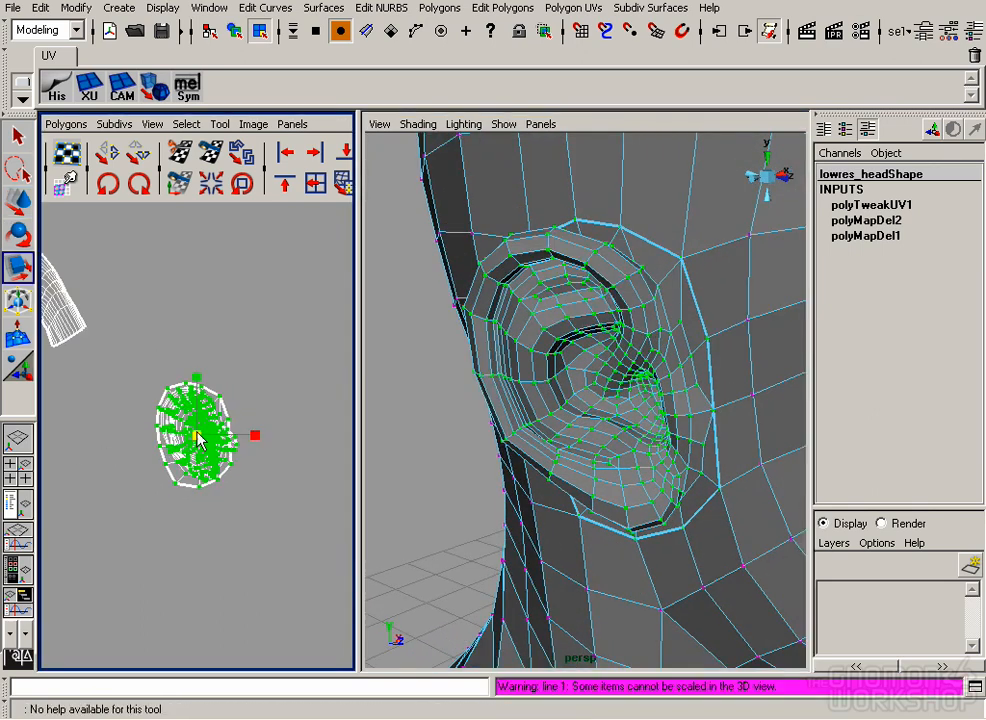
{"action": "right_click_drag", "start_coordinate": [145, 464], "coordinate": [250, 480], "text": "alt"}
{"action": "key", "text": "6"}
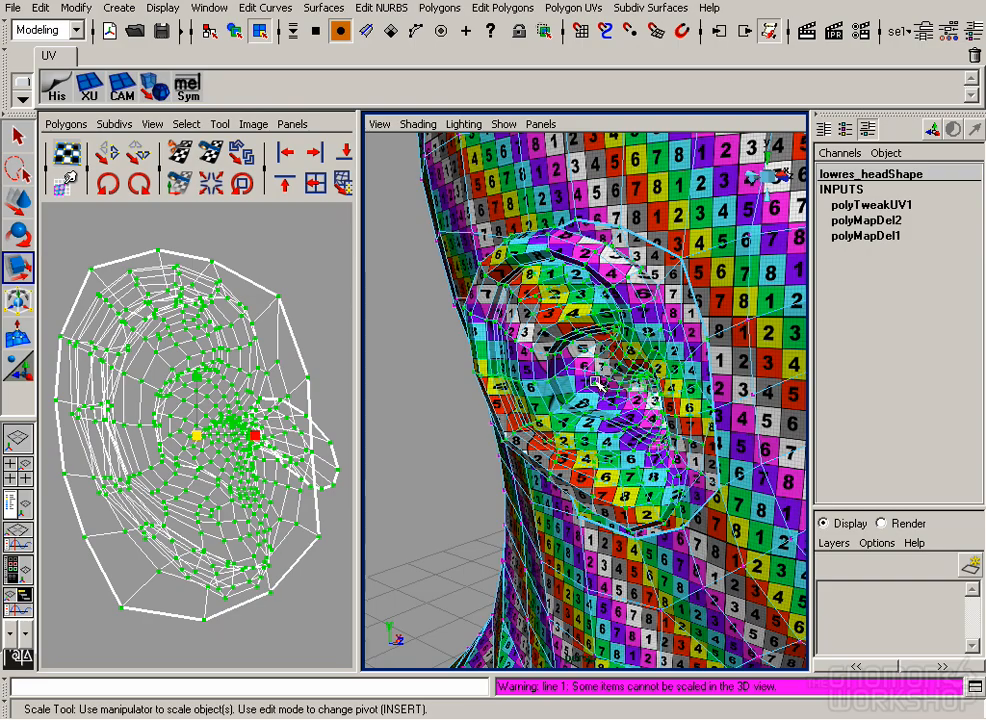
{"action": "left_click_drag", "start_coordinate": [597, 384], "coordinate": [665, 385], "text": "alt"}
{"action": "middle_click_drag", "start_coordinate": [665, 350], "coordinate": [595, 370], "text": "alt"}
{"action": "right_click_drag", "start_coordinate": [595, 370], "coordinate": [590, 308], "text": "alt"}
{"action": "left_click_drag", "start_coordinate": [590, 308], "coordinate": [505, 276], "text": "alt"}
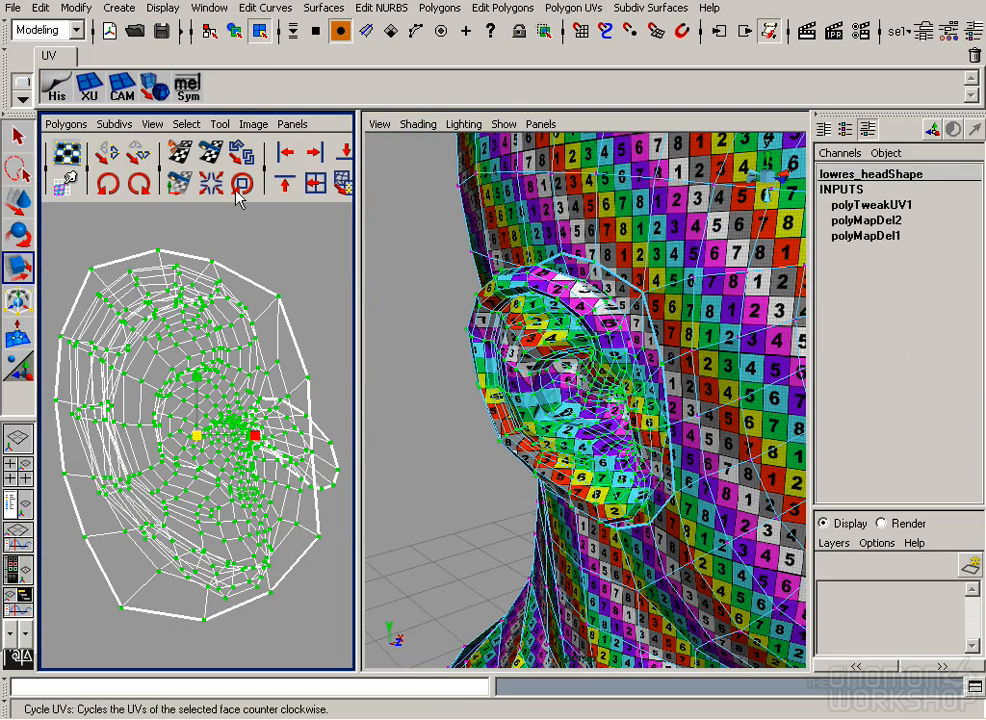
Relax the UVs of the whole ear shell and clear the selection.
{"action": "left_click", "coordinate": [342, 188]}
{"action": "middle_click_drag", "start_coordinate": [183, 352], "coordinate": [207, 327], "text": "alt"}
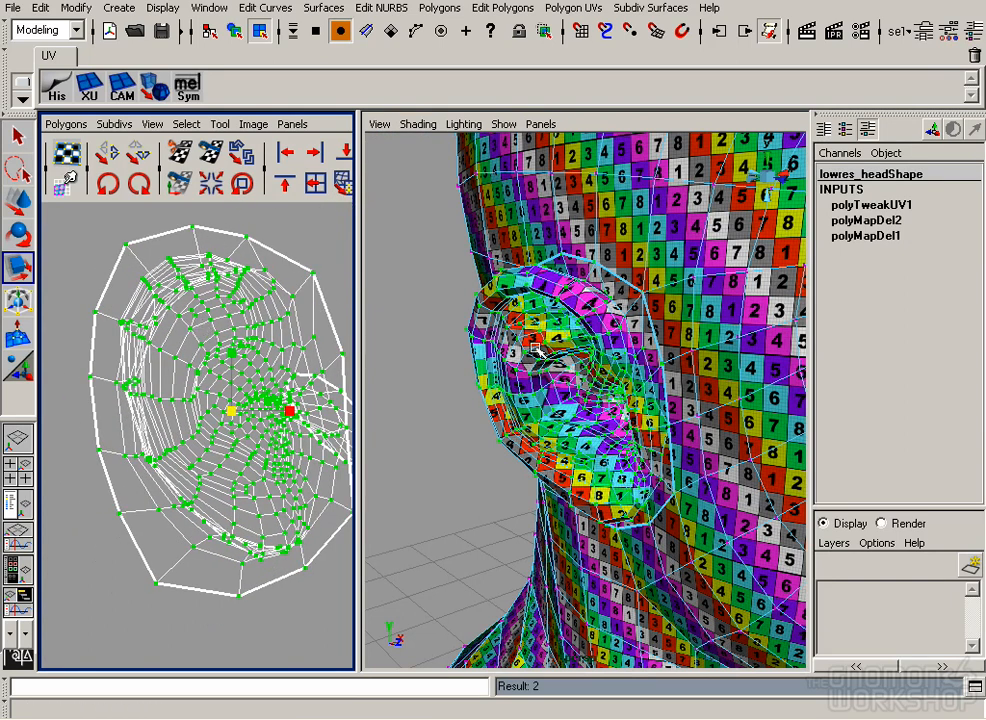
{"action": "middle_click_drag", "start_coordinate": [317, 578], "coordinate": [253, 570], "text": "alt"}
{"action": "left_click", "coordinate": [257, 588]}
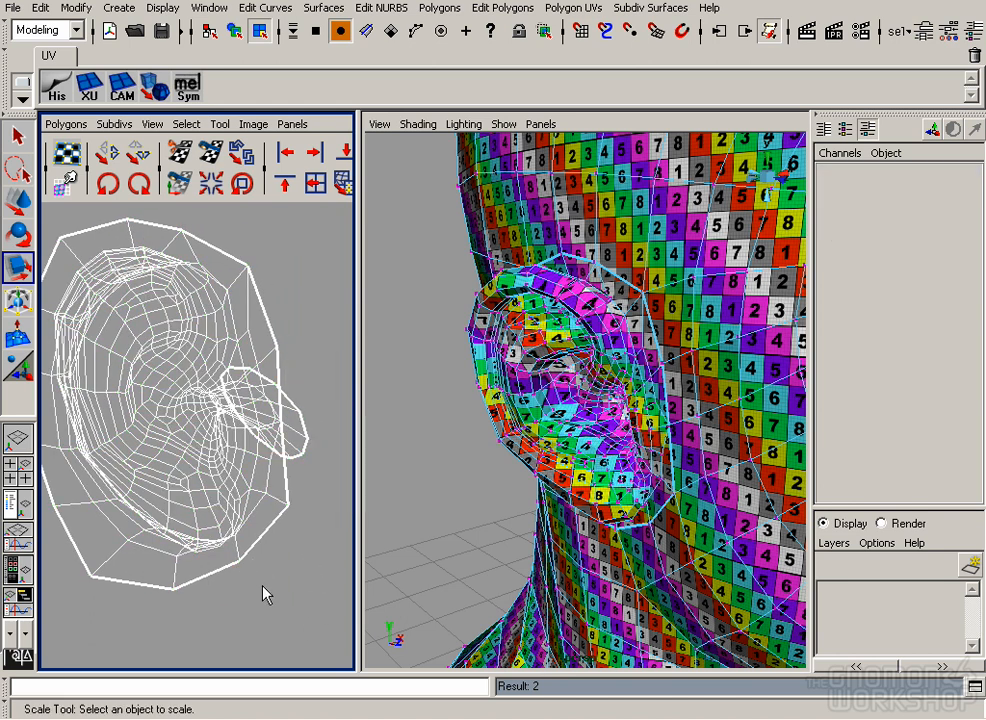
Relax small clusters of crowded UVs along the left side and upper left of the ear shell.
{"action": "middle_click_drag", "start_coordinate": [151, 342], "coordinate": [226, 382], "text": "alt"}
{"action": "left_click_drag", "start_coordinate": [199, 464], "coordinate": [200, 463]}
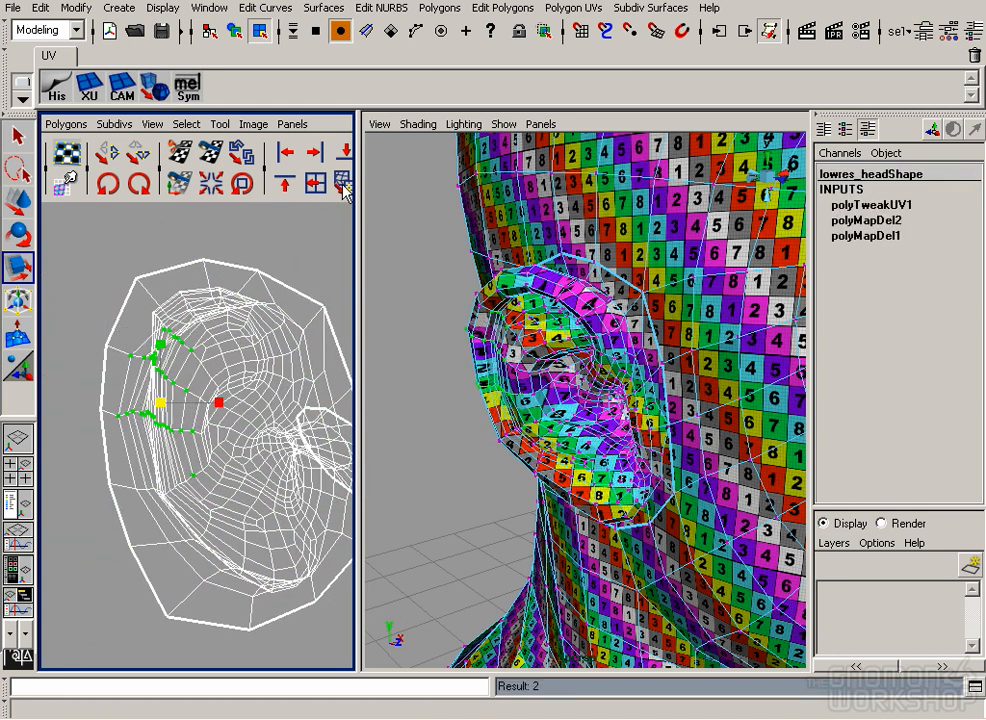
{"action": "left_click", "coordinate": [344, 190]}
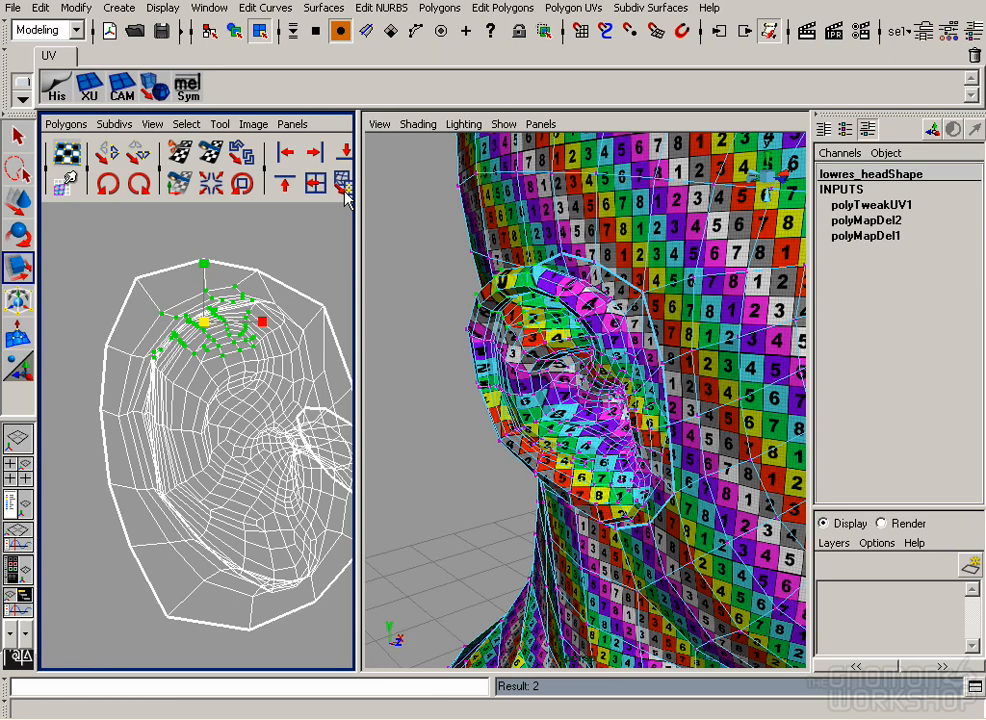
{"action": "key", "text": "ctrl+z"}
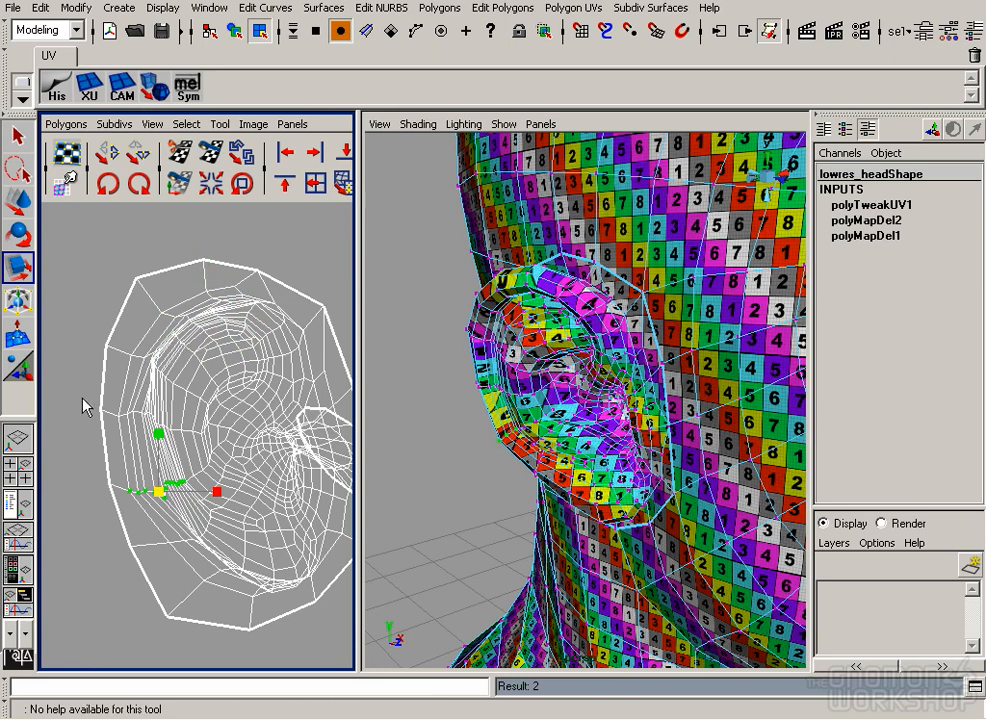
{"action": "left_click", "coordinate": [341, 187]}
{"action": "left_click", "coordinate": [345, 193]}
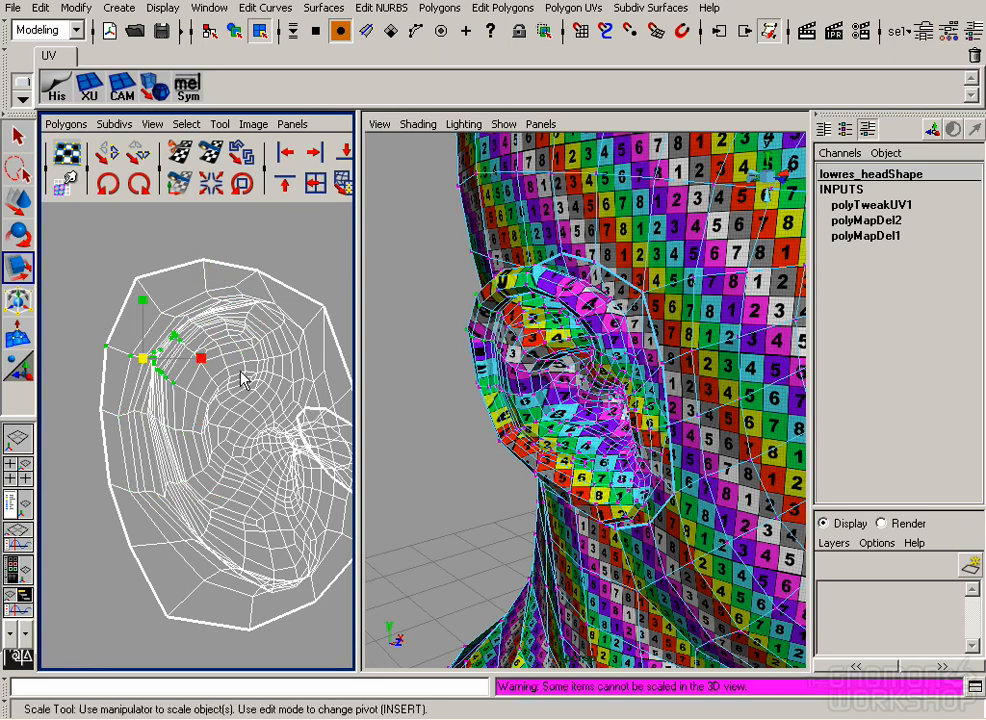
Relax the UVs along the upper-left and upper-right parts of the ear shell.
{"action": "left_click_drag", "start_coordinate": [121, 230], "coordinate": [228, 341]}
{"action": "left_click", "coordinate": [342, 190]}
{"action": "left_click_drag", "start_coordinate": [225, 255], "coordinate": [334, 342]}
{"action": "left_click", "coordinate": [346, 190]}
Relax several UV clusters along the lower-left and bottom folds of the ear shell.
{"action": "left_click", "coordinate": [86, 428]}
{"action": "middle_click_drag", "start_coordinate": [256, 504], "coordinate": [226, 397], "text": "alt"}
{"action": "left_click_drag", "start_coordinate": [170, 442], "coordinate": [218, 492]}
{"action": "left_click", "coordinate": [344, 184]}
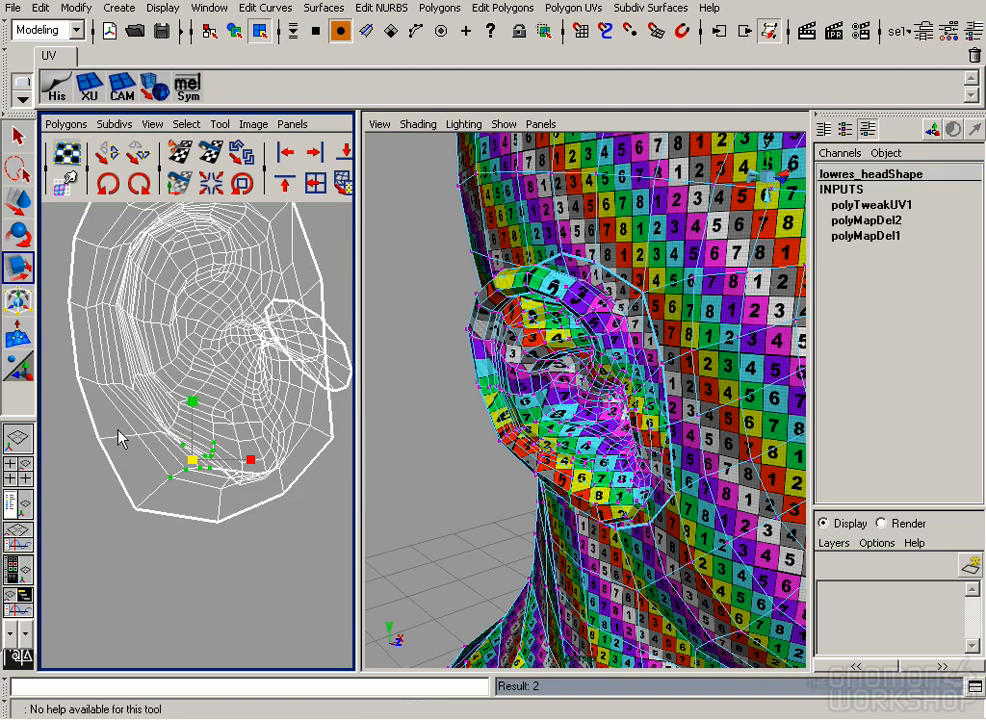
{"action": "left_click_drag", "start_coordinate": [90, 449], "coordinate": [181, 411]}
{"action": "left_click", "coordinate": [347, 188]}
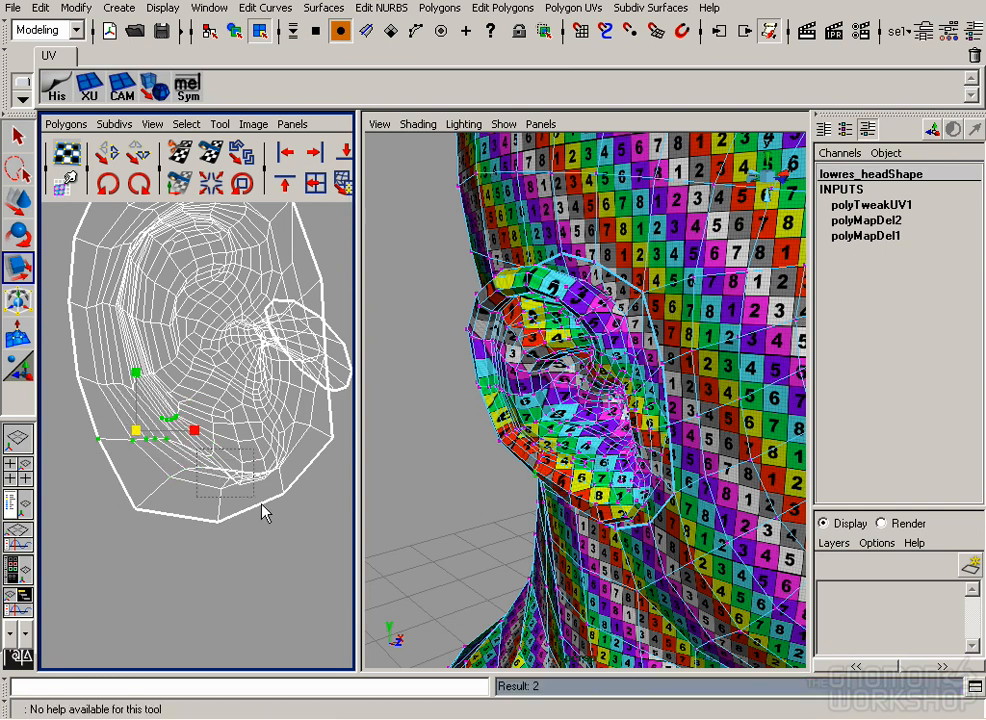
{"action": "left_click", "coordinate": [343, 186]}
Select the border UVs along the ear shell's left side and move them outward to open up space.
{"action": "left_click", "coordinate": [432, 446]}
{"action": "left_click_drag", "start_coordinate": [432, 446], "coordinate": [610, 450], "text": "alt"}
{"action": "key", "text": "space"}
{"action": "middle_click_drag", "start_coordinate": [606, 366], "coordinate": [613, 511], "text": "alt"}
{"action": "right_click_drag", "start_coordinate": [613, 511], "coordinate": [268, 403], "text": "alt"}
{"action": "middle_click_drag", "start_coordinate": [268, 403], "coordinate": [293, 492], "text": "alt"}
{"action": "left_click_drag", "start_coordinate": [315, 249], "coordinate": [356, 299]}
{"action": "left_click_drag", "start_coordinate": [286, 334], "coordinate": [321, 377], "text": "shift"}
{"action": "left_click_drag", "start_coordinate": [277, 407], "coordinate": [279, 428], "text": "shift"}
{"action": "left_click_drag", "start_coordinate": [322, 577], "coordinate": [344, 607], "text": "shift"}
{"action": "middle_click_drag", "start_coordinate": [386, 579], "coordinate": [362, 462], "text": "alt"}
{"action": "left_click_drag", "start_coordinate": [348, 554], "coordinate": [354, 588], "text": "shift"}
{"action": "key", "text": "w"}
{"action": "left_click_drag", "start_coordinate": [320, 368], "coordinate": [284, 372]}
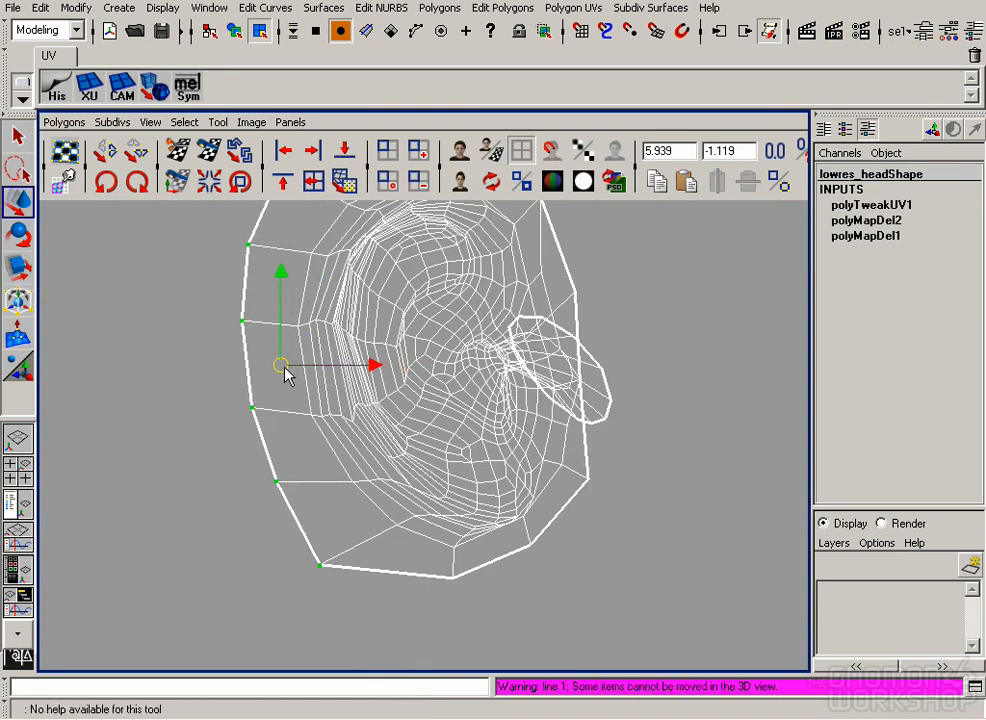
Move the bottommost border UV of the ear shell slightly further down.
{"action": "left_click_drag", "start_coordinate": [480, 583], "coordinate": [490, 562]}
{"action": "left_click_drag", "start_coordinate": [454, 578], "coordinate": [443, 598]}
{"action": "left_click", "coordinate": [318, 365]}
Relax the UVs between the left border and the inner folds of the ear shell twice.
{"action": "middle_click_drag", "start_coordinate": [315, 363], "coordinate": [302, 434], "text": "alt"}
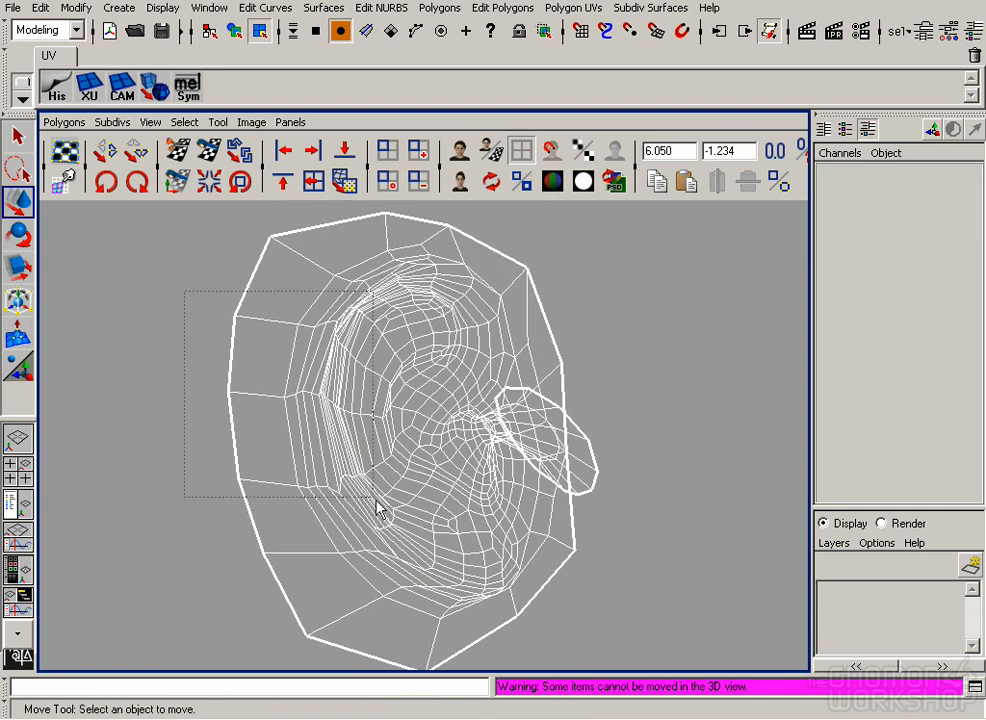
{"action": "left_click_drag", "start_coordinate": [362, 490], "coordinate": [360, 476]}
{"action": "left_click", "coordinate": [343, 181]}
{"action": "left_click", "coordinate": [343, 182]}
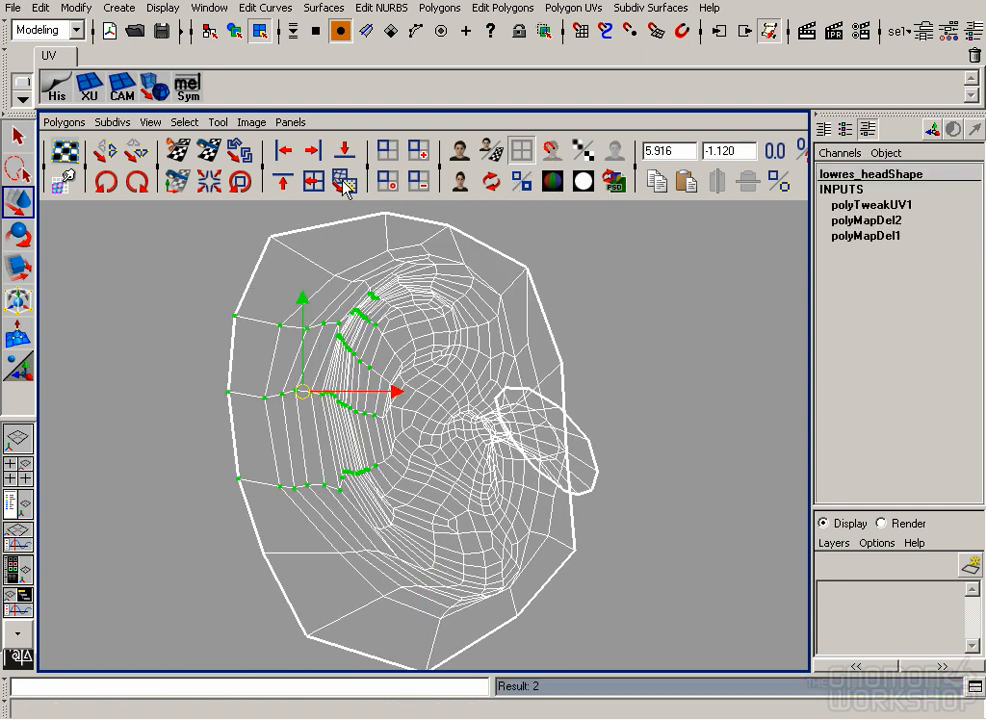
Relax the UVs in the lower-left and bottom area of the ear shell repeatedly.
{"action": "left_click", "coordinate": [227, 455]}
{"action": "middle_click_drag", "start_coordinate": [227, 455], "coordinate": [184, 312], "text": "alt"}
{"action": "left_click_drag", "start_coordinate": [436, 392], "coordinate": [436, 390]}
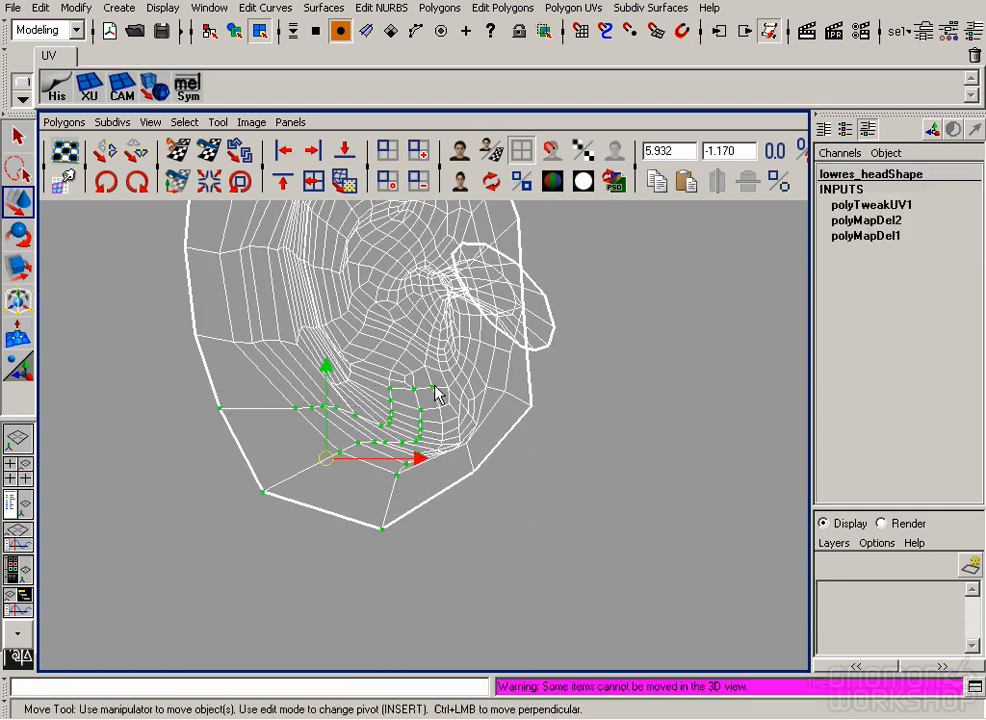
{"action": "left_click", "coordinate": [345, 184]}
{"action": "left_click", "coordinate": [345, 184]}
{"action": "left_click", "coordinate": [345, 184]}
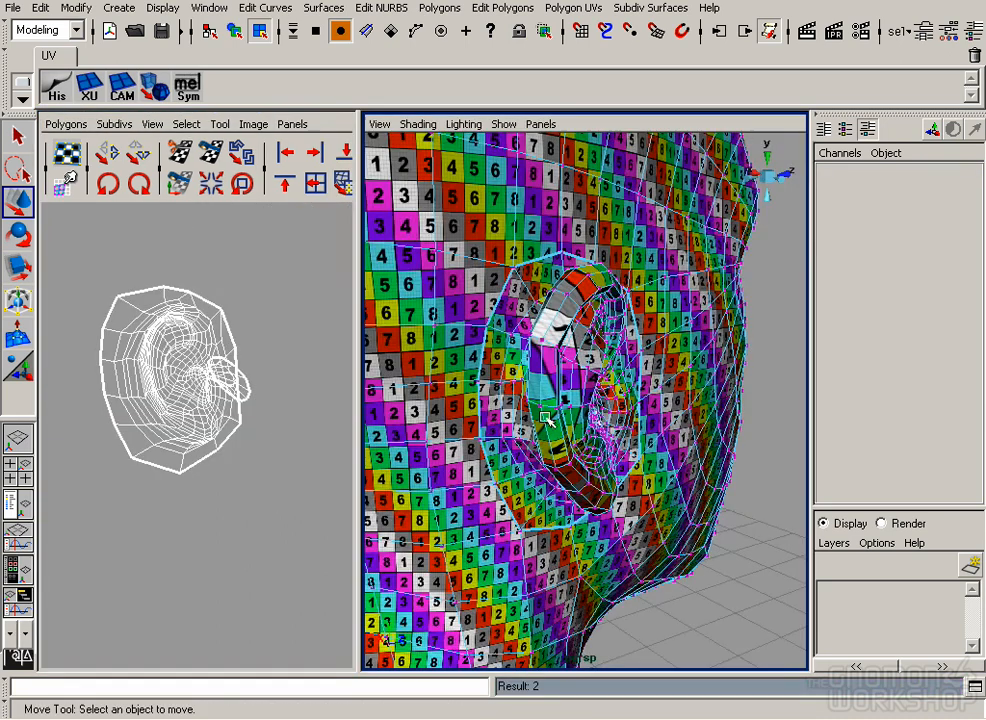
Check the back of the ear, and repeatedly relax the UVs in the ear shell's upper-left area.
{"action": "left_click_drag", "start_coordinate": [680, 375], "coordinate": [640, 405], "text": "alt"}
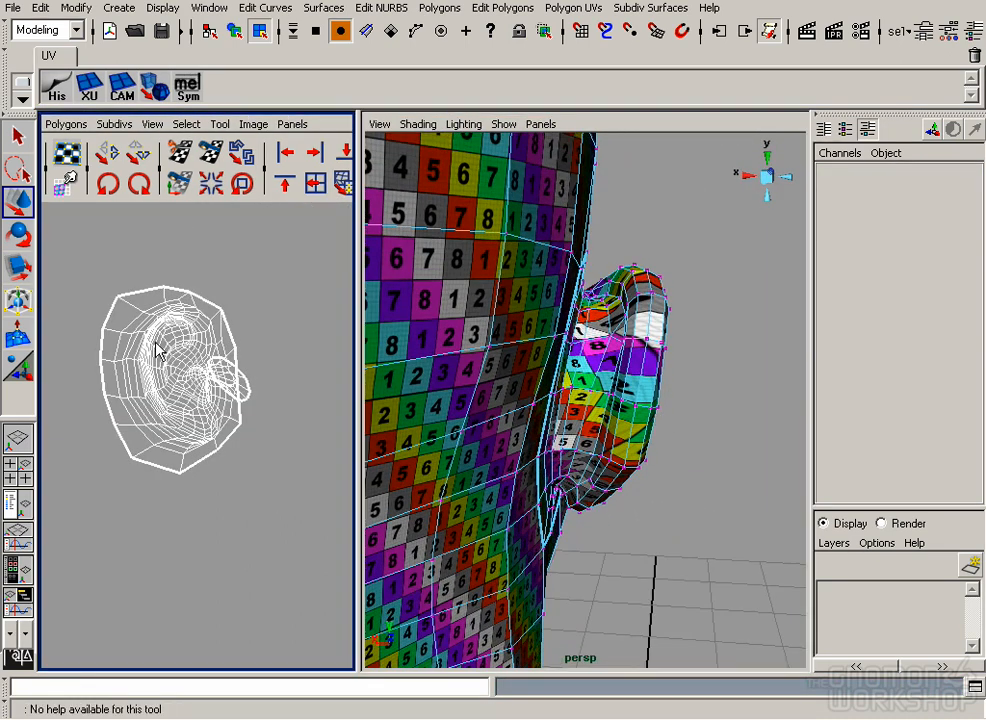
{"action": "key", "text": "space"}
{"action": "middle_click_drag", "start_coordinate": [172, 375], "coordinate": [272, 575], "text": "alt"}
{"action": "right_click_drag", "start_coordinate": [272, 575], "coordinate": [310, 560], "text": "alt"}
{"action": "left_click_drag", "start_coordinate": [261, 347], "coordinate": [437, 472]}
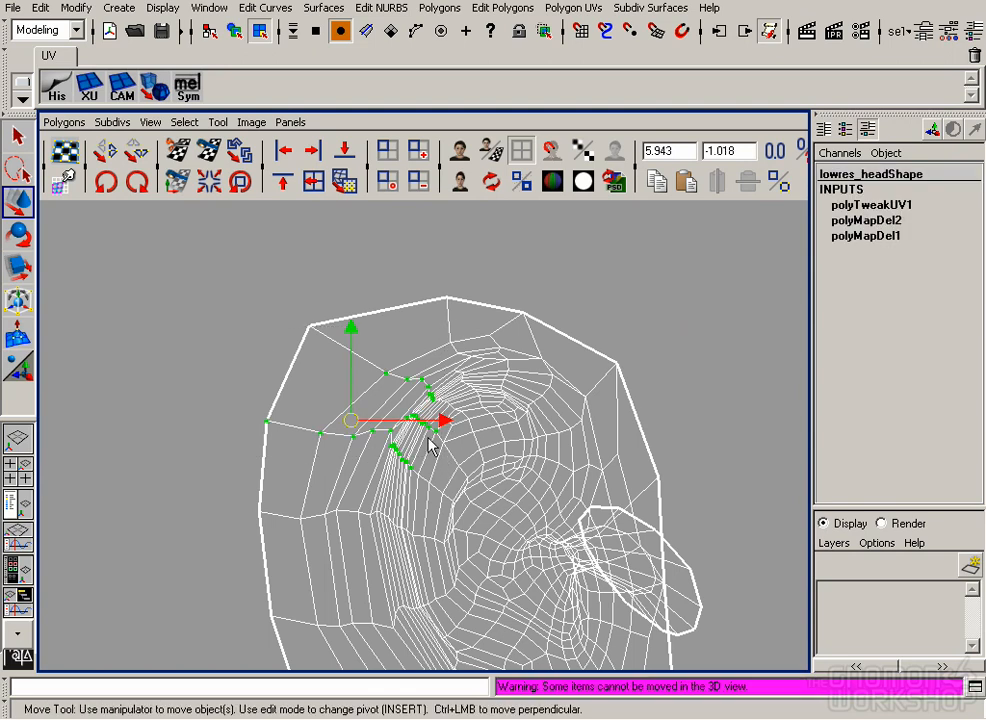
{"action": "left_click", "coordinate": [346, 186]}
{"action": "left_click", "coordinate": [346, 186]}
{"action": "left_click", "coordinate": [346, 186]}
{"action": "left_click", "coordinate": [319, 432]}
{"action": "left_click_drag", "start_coordinate": [310, 420], "coordinate": [441, 476]}
{"action": "left_click", "coordinate": [351, 184]}
{"action": "left_click", "coordinate": [351, 184]}
Relax the whole ear shell with World Space edge weights, pinned UV border and unselected UVs, and 4 maximum iterations.
{"action": "left_click", "coordinate": [632, 368]}
{"action": "right_click_drag", "start_coordinate": [632, 368], "coordinate": [510, 350], "text": "alt"}
{"action": "left_click_drag", "start_coordinate": [304, 335], "coordinate": [622, 665]}
{"action": "left_click", "coordinate": [64, 122]}
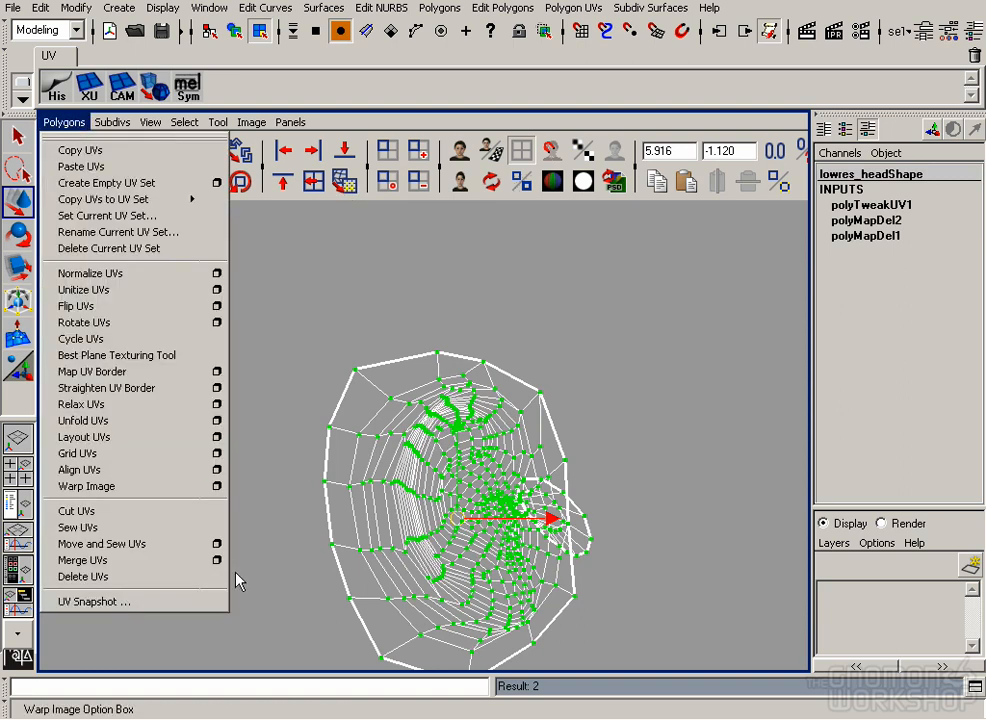
{"action": "left_click", "coordinate": [216, 404]}
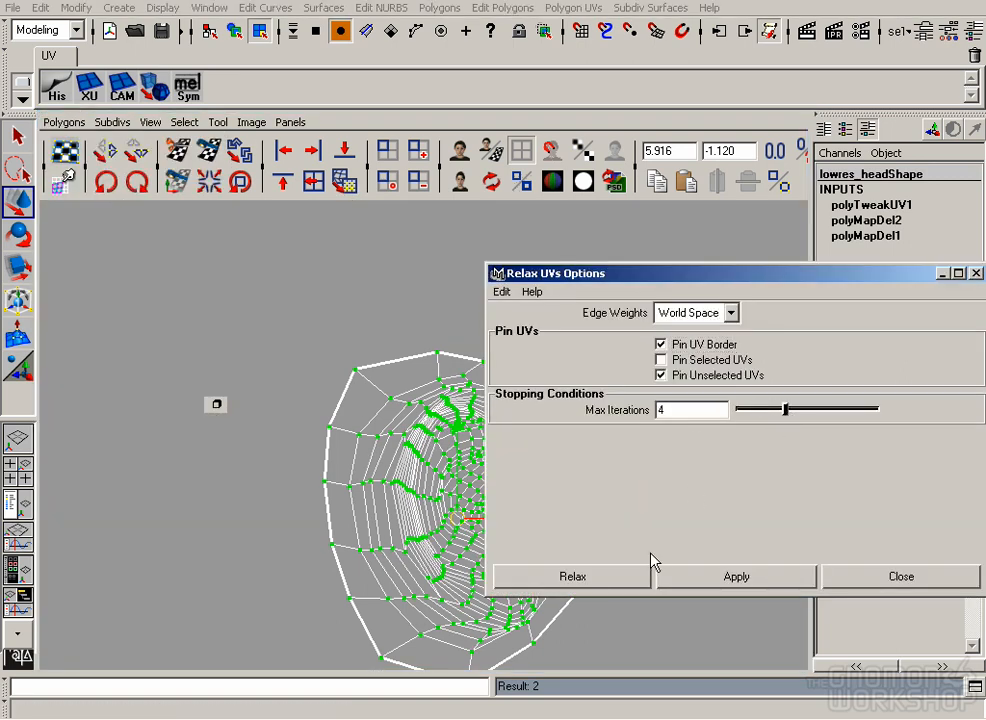
{"action": "left_click", "coordinate": [590, 580]}
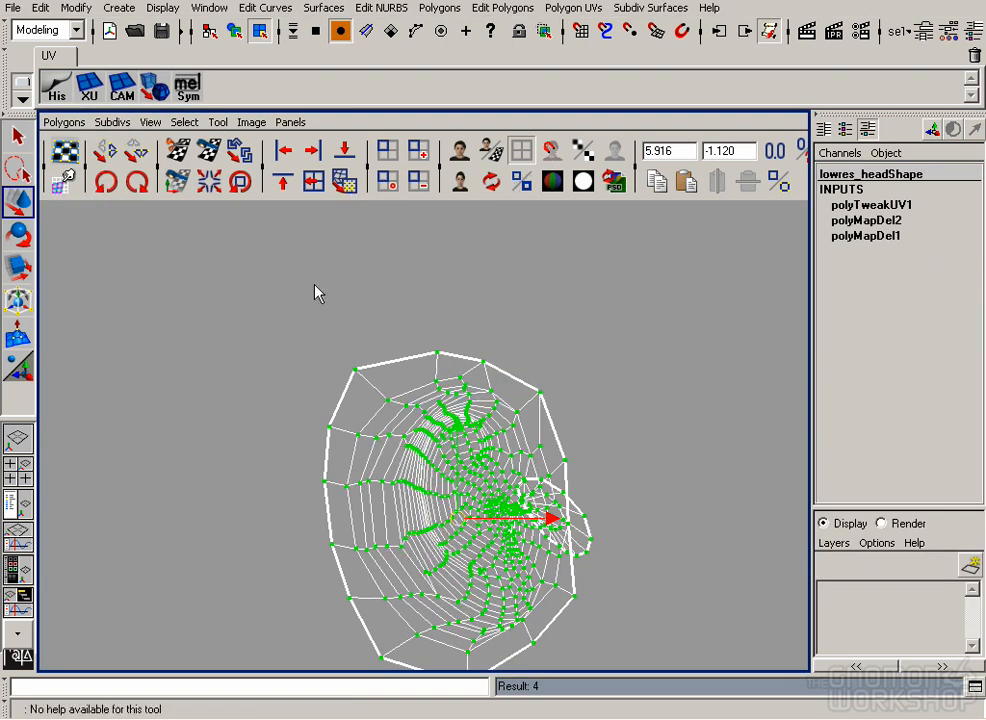
Relax the UVs of the ear shell's upper-left folds and the tight cluster at its upper middle.
{"action": "key", "text": "space"}
{"action": "left_click_drag", "start_coordinate": [510, 390], "coordinate": [400, 315], "text": "alt"}
{"action": "key", "text": "space"}
{"action": "right_click_drag", "start_coordinate": [258, 427], "coordinate": [827, 563], "text": "alt"}
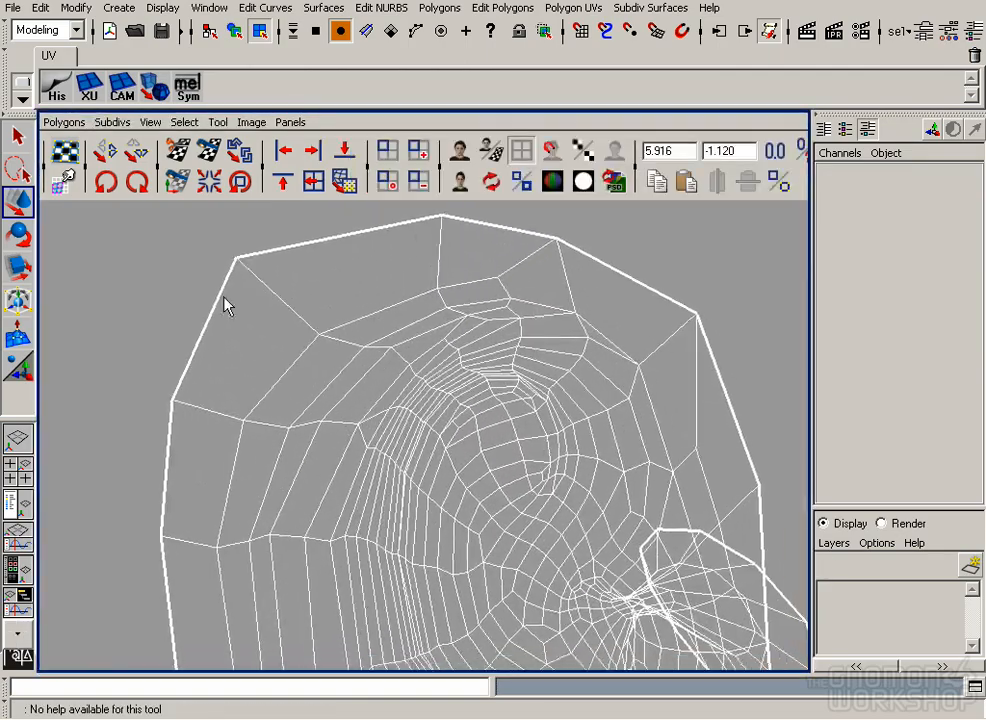
{"action": "left_click_drag", "start_coordinate": [228, 303], "coordinate": [519, 497]}
{"action": "left_click", "coordinate": [340, 184]}
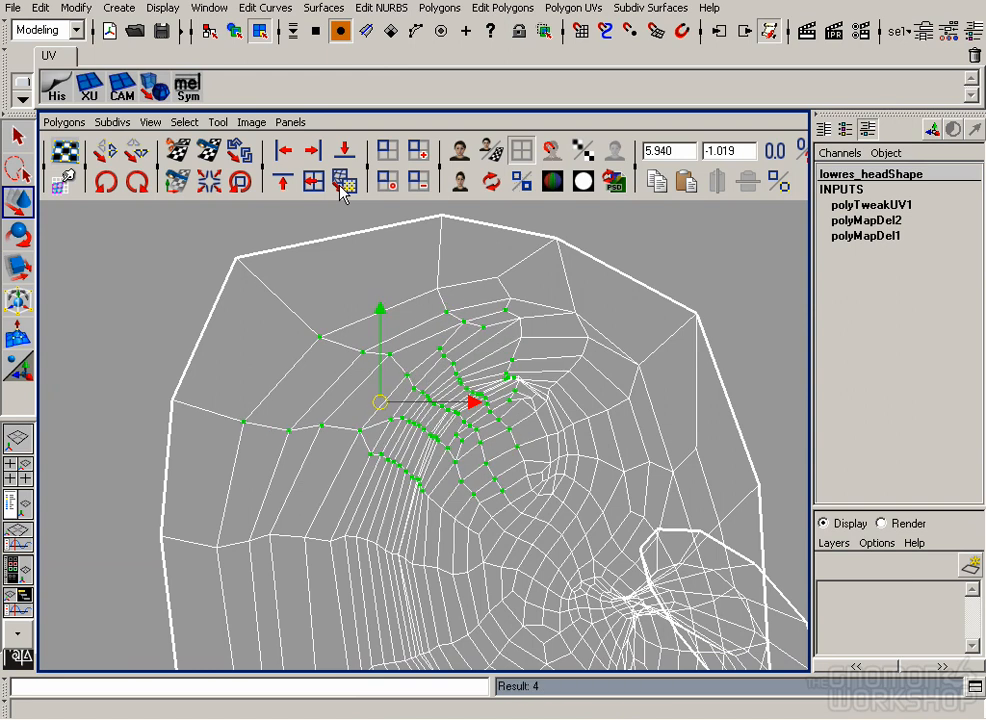
{"action": "left_click", "coordinate": [345, 184]}
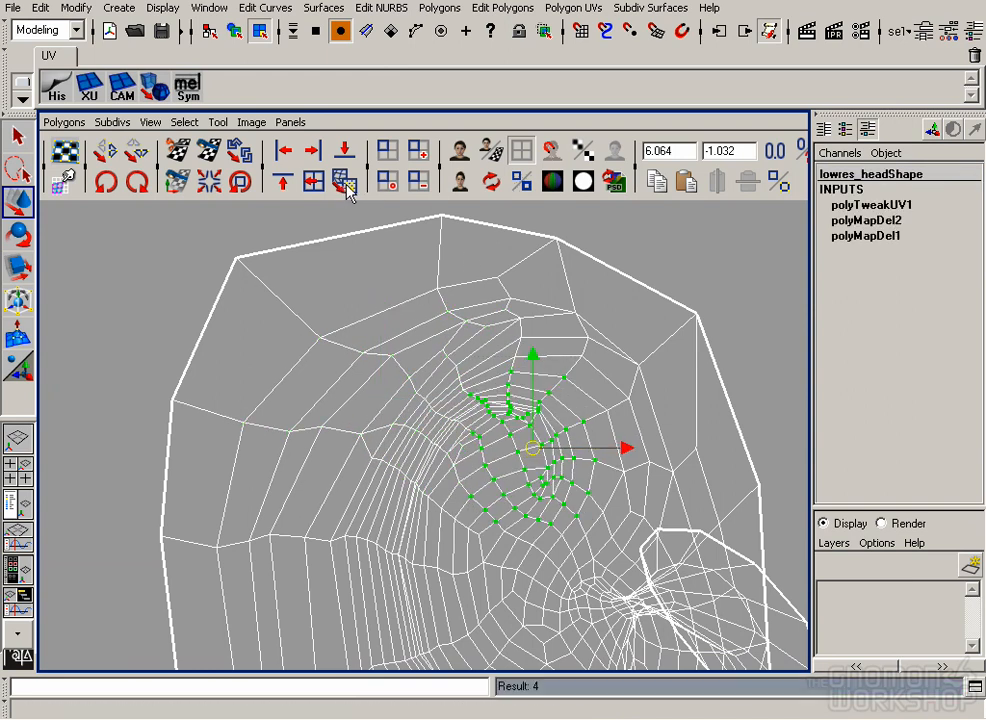
Relax the UVs in the lower right of the ear shell around the earlobe.
{"action": "left_click", "coordinate": [625, 388]}
{"action": "right_click_drag", "start_coordinate": [625, 388], "coordinate": [374, 464], "text": "alt"}
{"action": "left_click", "coordinate": [522, 573]}
{"action": "left_click_drag", "start_coordinate": [604, 497], "coordinate": [628, 521]}
{"action": "left_click_drag", "start_coordinate": [376, 442], "coordinate": [568, 583]}
{"action": "left_click", "coordinate": [345, 184]}
{"action": "left_click", "coordinate": [350, 188]}
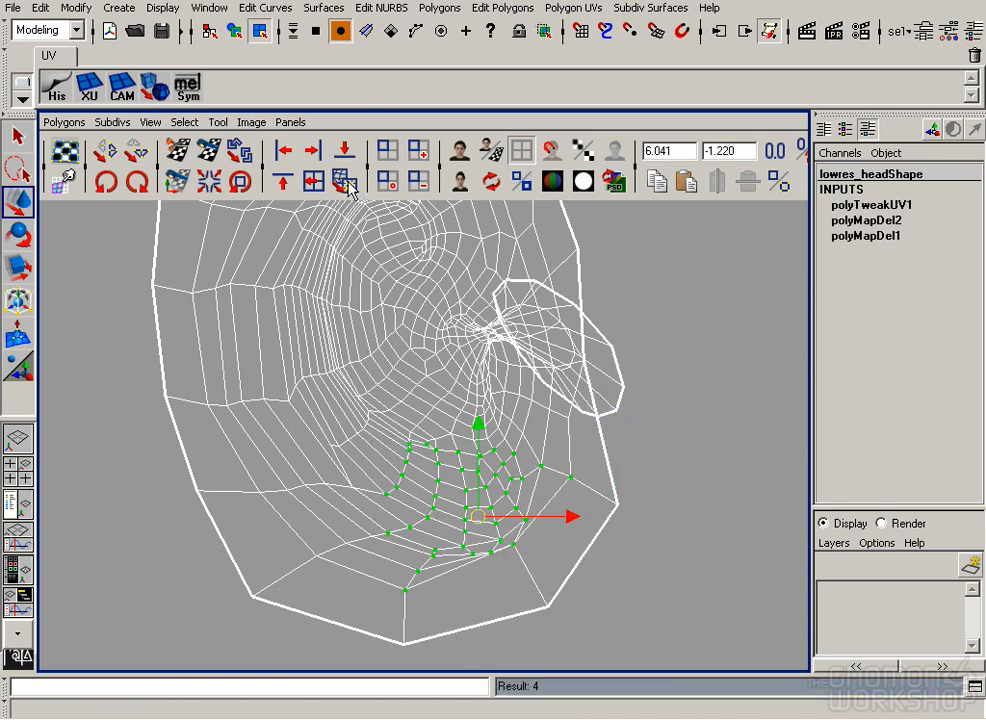
Relax the whole ear shell once more, plus the row of UVs running inward from its left border.
{"action": "right_click_drag", "start_coordinate": [651, 353], "coordinate": [211, 246], "text": "alt"}
{"action": "left_click_drag", "start_coordinate": [225, 205], "coordinate": [643, 603]}
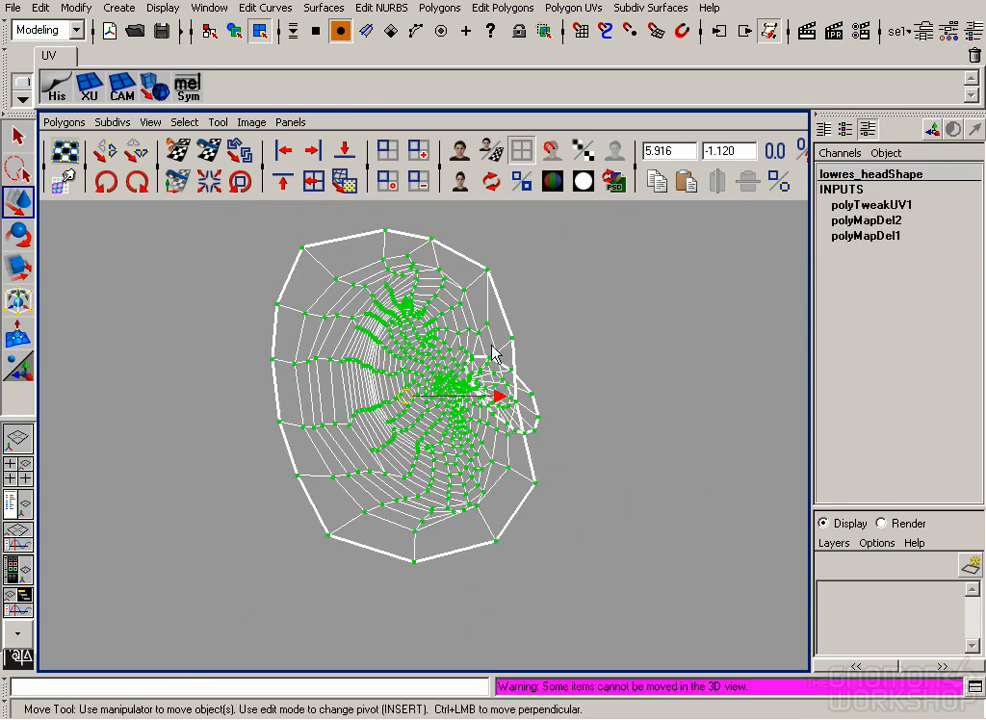
{"action": "left_click", "coordinate": [346, 188]}
{"action": "left_click", "coordinate": [596, 362]}
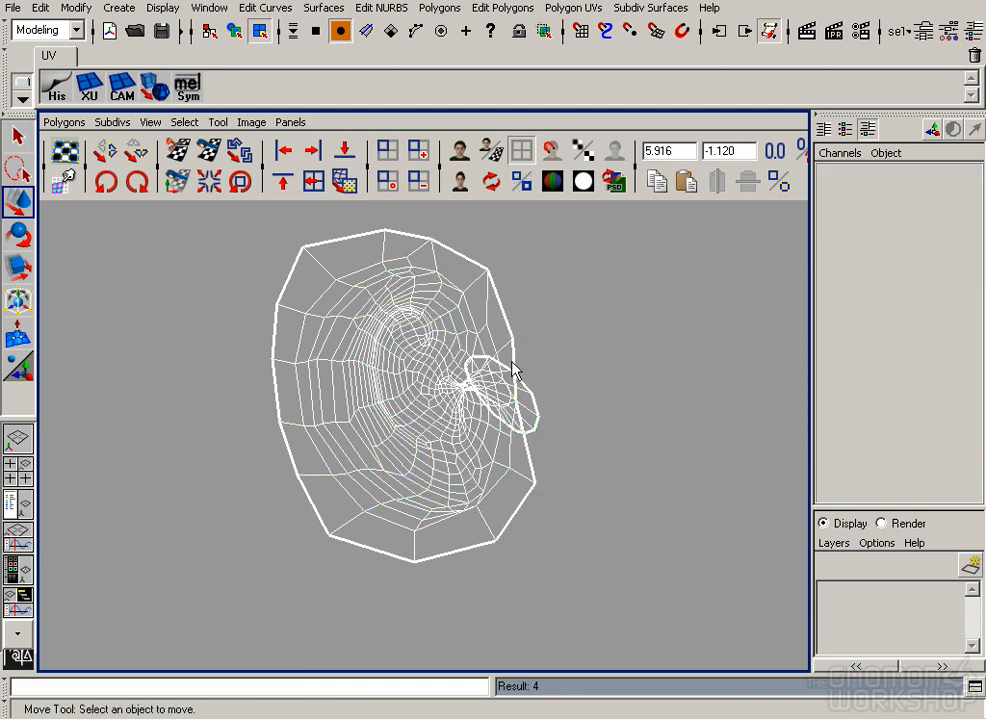
{"action": "left_click_drag", "start_coordinate": [386, 381], "coordinate": [386, 381]}
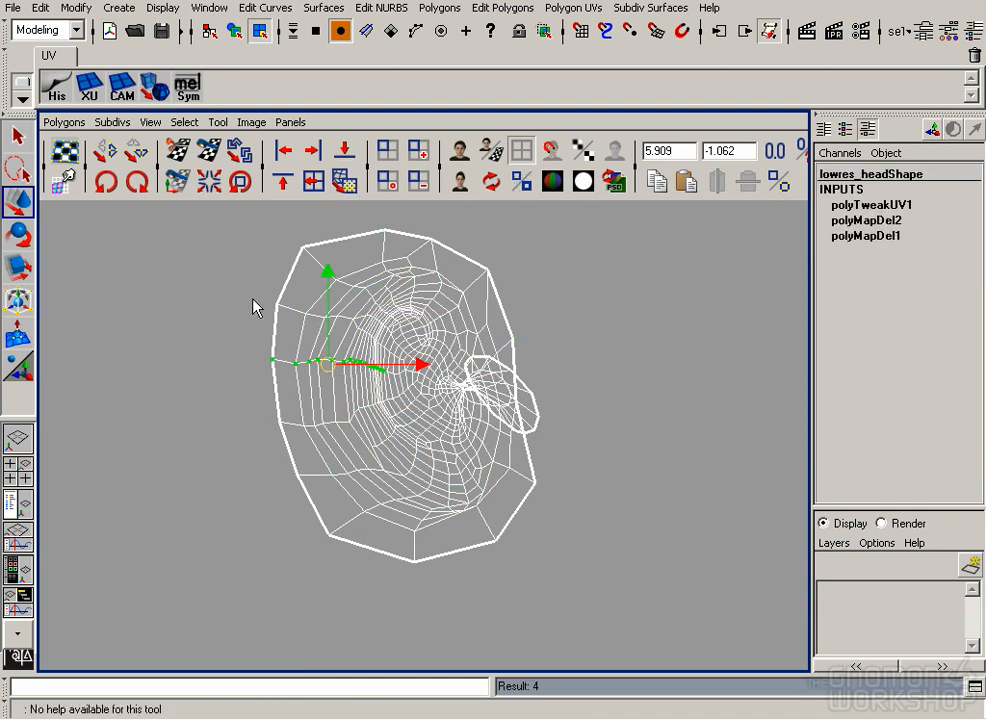
{"action": "left_click", "coordinate": [345, 183]}
Frame the ear shell again and select UVs in its upper-left folds to locate them on the back of the ear.
{"action": "key", "text": "space"}
{"action": "key", "text": "a"}
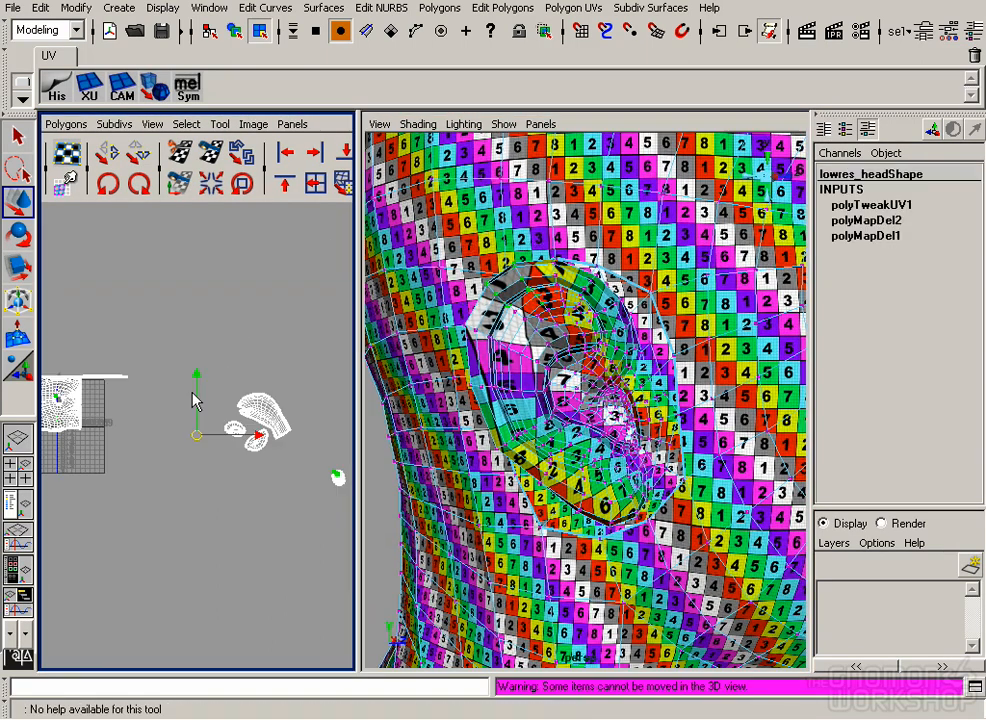
{"action": "left_click", "coordinate": [171, 467]}
{"action": "middle_click_drag", "start_coordinate": [139, 415], "coordinate": [17, 383], "text": "alt"}
{"action": "left_click_drag", "start_coordinate": [185, 427], "coordinate": [256, 477]}
{"action": "key", "text": "f"}
{"action": "left_click", "coordinate": [142, 325]}
{"action": "left_click_drag", "start_coordinate": [141, 323], "coordinate": [190, 384]}
{"action": "left_click_drag", "start_coordinate": [522, 322], "coordinate": [753, 360], "text": "alt"}
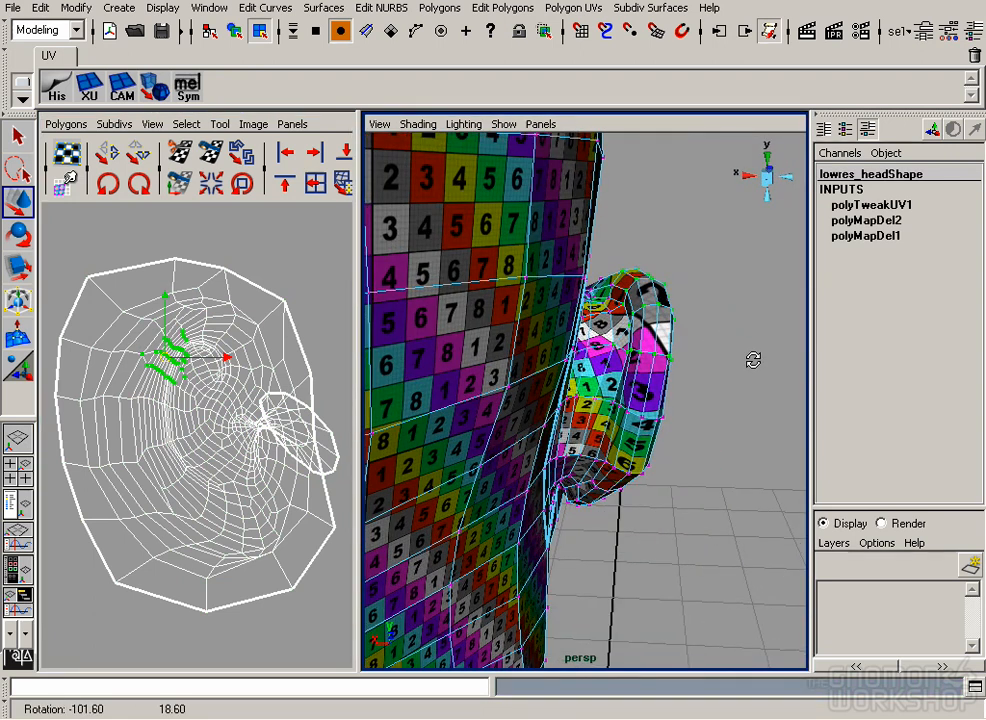
Relax the UVs of the ear shell's left-hand folds three times.
{"action": "left_click", "coordinate": [202, 381]}
{"action": "middle_click_drag", "start_coordinate": [152, 352], "coordinate": [192, 361], "text": "alt"}
{"action": "right_click_drag", "start_coordinate": [192, 361], "coordinate": [100, 392], "text": "alt"}
{"action": "left_click_drag", "start_coordinate": [252, 511], "coordinate": [252, 511]}
{"action": "left_click", "coordinate": [344, 186]}
{"action": "left_click", "coordinate": [344, 186]}
{"action": "left_click", "coordinate": [344, 186]}
Relax the UVs of the ear shell's upper folds twice.
{"action": "left_click_drag", "start_coordinate": [660, 300], "coordinate": [420, 292], "text": "alt"}
{"action": "middle_click_drag", "start_coordinate": [180, 295], "coordinate": [256, 222]}
{"action": "left_click", "coordinate": [344, 186]}
{"action": "left_click", "coordinate": [344, 186]}
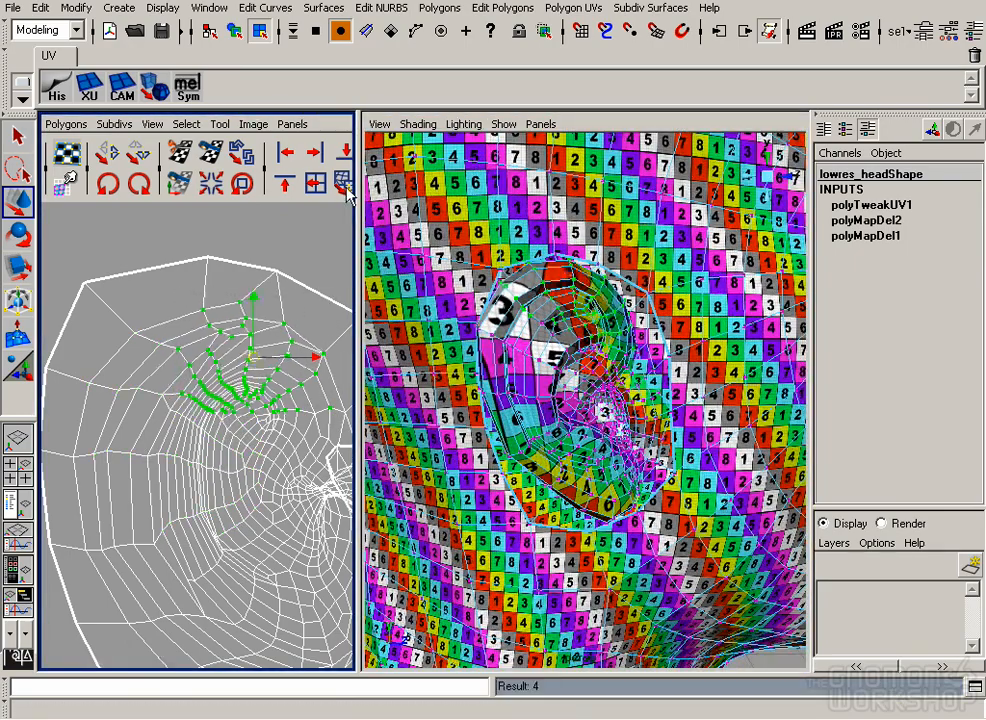
Relax the crowded UVs in the middle folds of the ear shell, then the cluster just below them.
{"action": "left_click", "coordinate": [253, 409]}
{"action": "left_click_drag", "start_coordinate": [168, 381], "coordinate": [287, 545]}
{"action": "left_click", "coordinate": [344, 186]}
{"action": "left_click", "coordinate": [344, 186]}
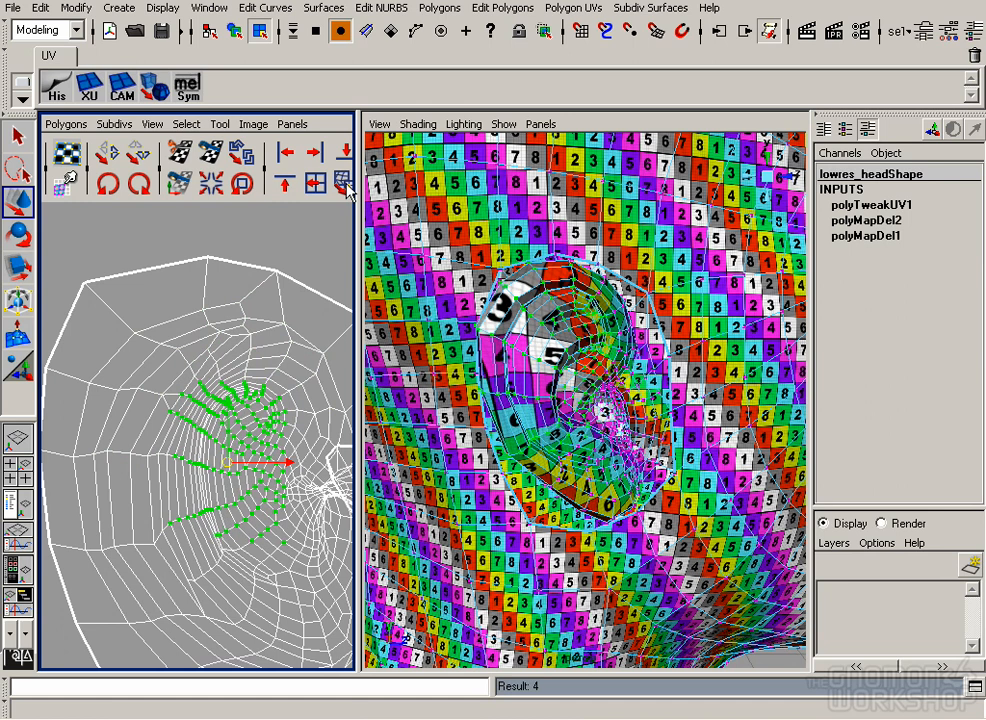
{"action": "left_click_drag", "start_coordinate": [212, 516], "coordinate": [306, 590]}
{"action": "left_click", "coordinate": [344, 187]}
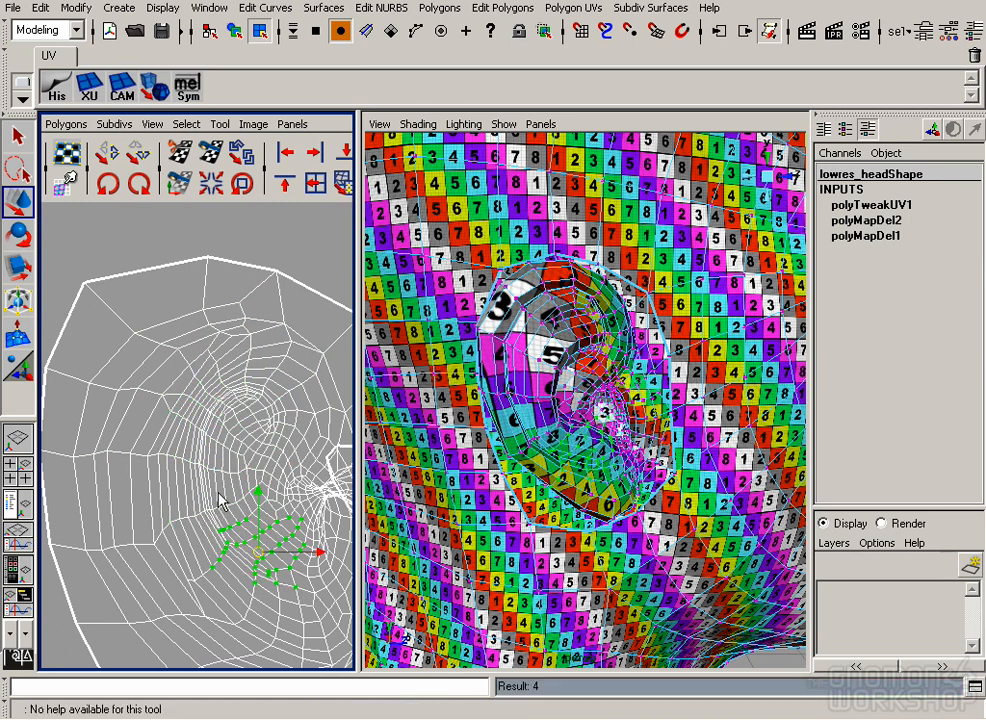
Relax the UVs of the ear shell's lower-left folds twice.
{"action": "left_click", "coordinate": [281, 445]}
{"action": "right_click_drag", "start_coordinate": [279, 446], "coordinate": [190, 468], "text": "alt"}
{"action": "left_click_drag", "start_coordinate": [116, 490], "coordinate": [243, 597]}
{"action": "left_click", "coordinate": [344, 186]}
{"action": "left_click", "coordinate": [344, 186]}
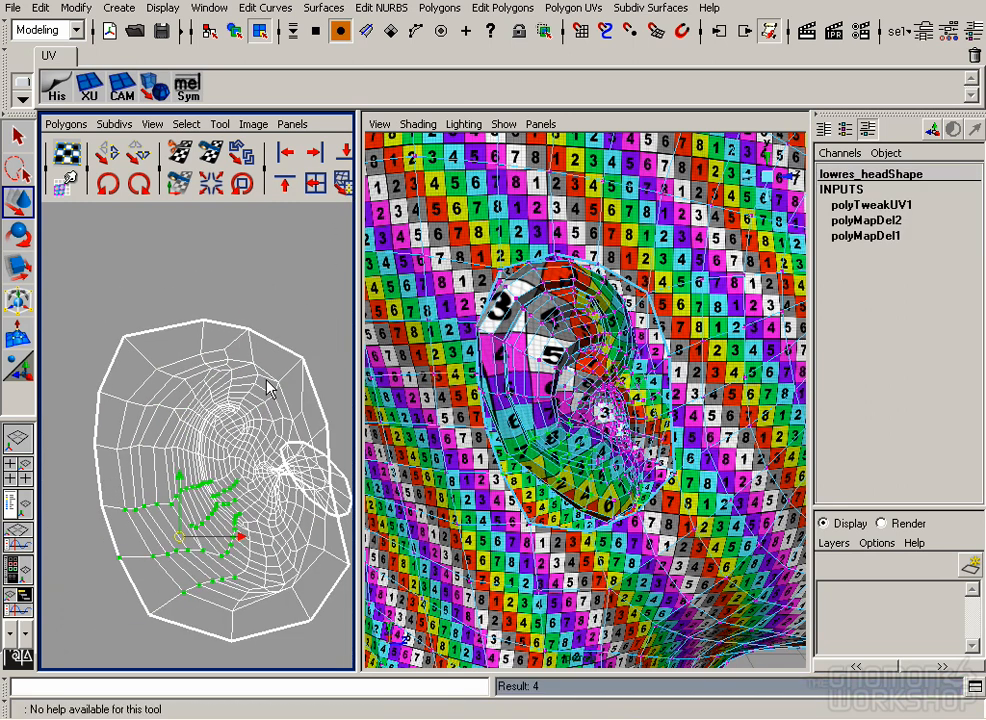
Select all UVs of the ear shell and relax them together.
{"action": "left_click_drag", "start_coordinate": [59, 283], "coordinate": [124, 388]}
{"action": "left_click_drag", "start_coordinate": [352, 668], "coordinate": [352, 668]}
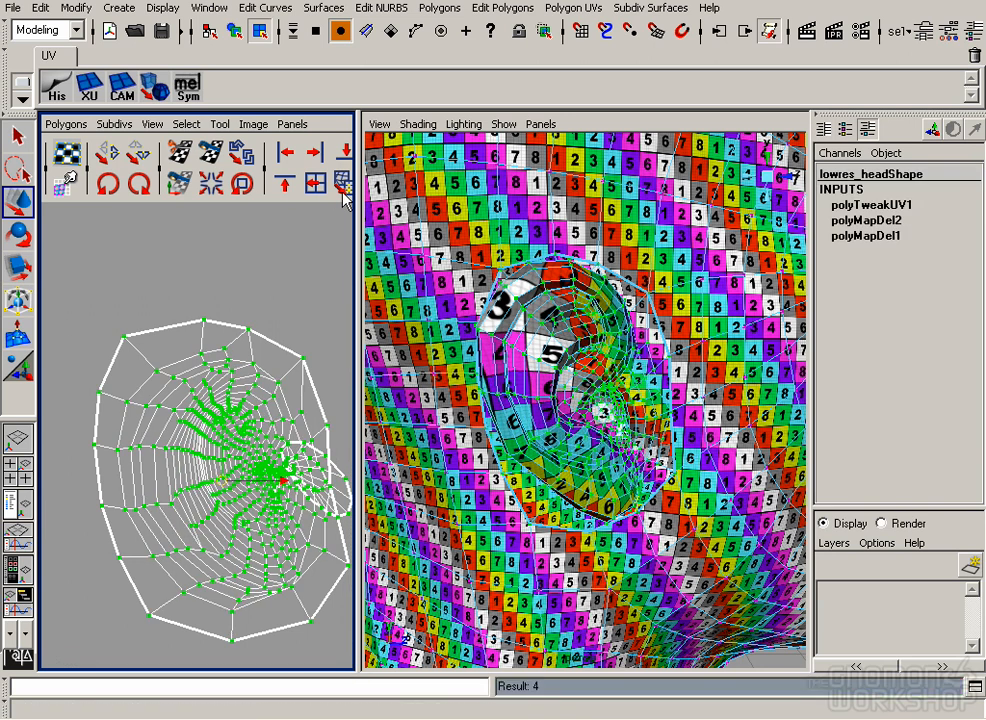
{"action": "left_click", "coordinate": [343, 192]}
Select border UVs on the flap overlapping the ear shell's edge and examine the crowded area where it joins.
{"action": "left_click", "coordinate": [261, 330]}
{"action": "middle_click_drag", "start_coordinate": [262, 332], "coordinate": [141, 266], "text": "alt"}
{"action": "right_click_drag", "start_coordinate": [277, 425], "coordinate": [314, 412], "text": "alt"}
{"action": "left_click", "coordinate": [295, 431]}
{"action": "left_click", "coordinate": [285, 467], "text": "shift"}
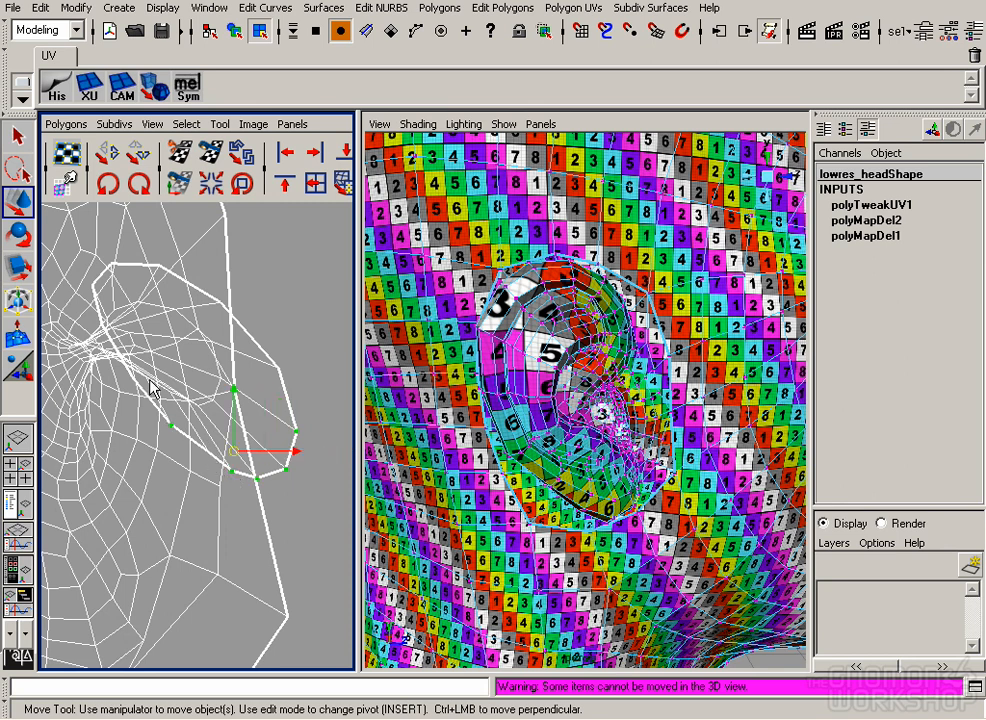
{"action": "middle_click_drag", "start_coordinate": [158, 358], "coordinate": [278, 413], "text": "alt"}
{"action": "right_click_drag", "start_coordinate": [278, 413], "coordinate": [355, 485], "text": "alt"}
Select the edge loop around the ear canal opening on the untextured head, using Convert Selection to Edge Loop.
{"action": "right_click_drag", "start_coordinate": [212, 375], "coordinate": [200, 347]}
{"action": "mouse_move", "coordinate": [705, 392]}
{"action": "left_mouse_down", "text": "alt"}
{"action": "mouse_move", "coordinate": [708, 422]}
{"action": "mouse_move", "coordinate": [535, 436]}
{"action": "mouse_move", "coordinate": [655, 426]}
{"action": "left_mouse_up", "text": "alt"}
{"action": "key", "text": "5"}
{"action": "left_click_drag", "start_coordinate": [751, 388], "coordinate": [348, 418], "text": "alt"}
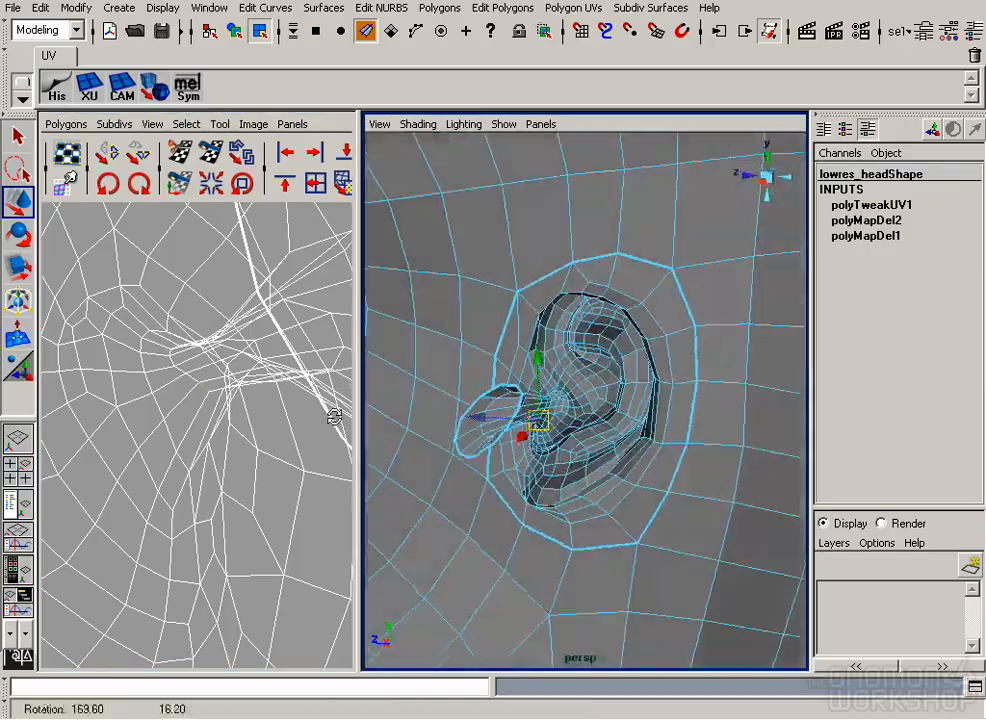
{"action": "right_click_drag", "start_coordinate": [348, 418], "coordinate": [513, 442], "text": "alt"}
{"action": "left_click_drag", "start_coordinate": [513, 442], "coordinate": [522, 388], "text": "alt"}
{"action": "middle_click_drag", "start_coordinate": [522, 388], "coordinate": [528, 385], "text": "alt"}
{"action": "left_click_drag", "start_coordinate": [525, 405], "coordinate": [540, 340], "text": "alt"}
{"action": "left_click", "coordinate": [503, 7]}
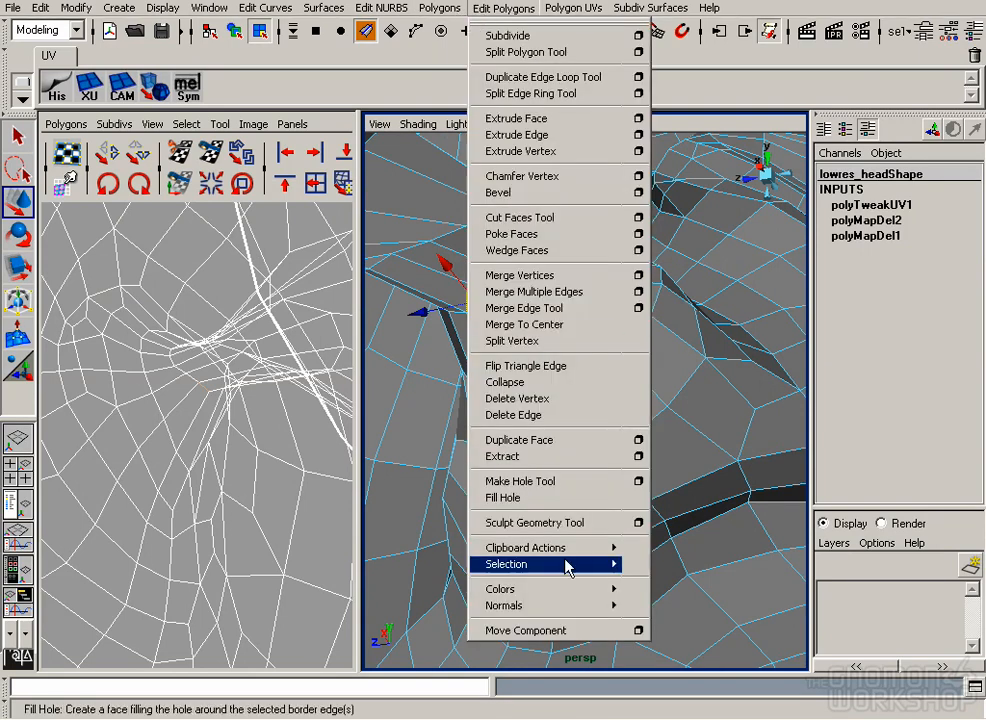
{"action": "mouse_move", "coordinate": [565, 566]}
{"action": "left_click", "coordinate": [793, 392]}
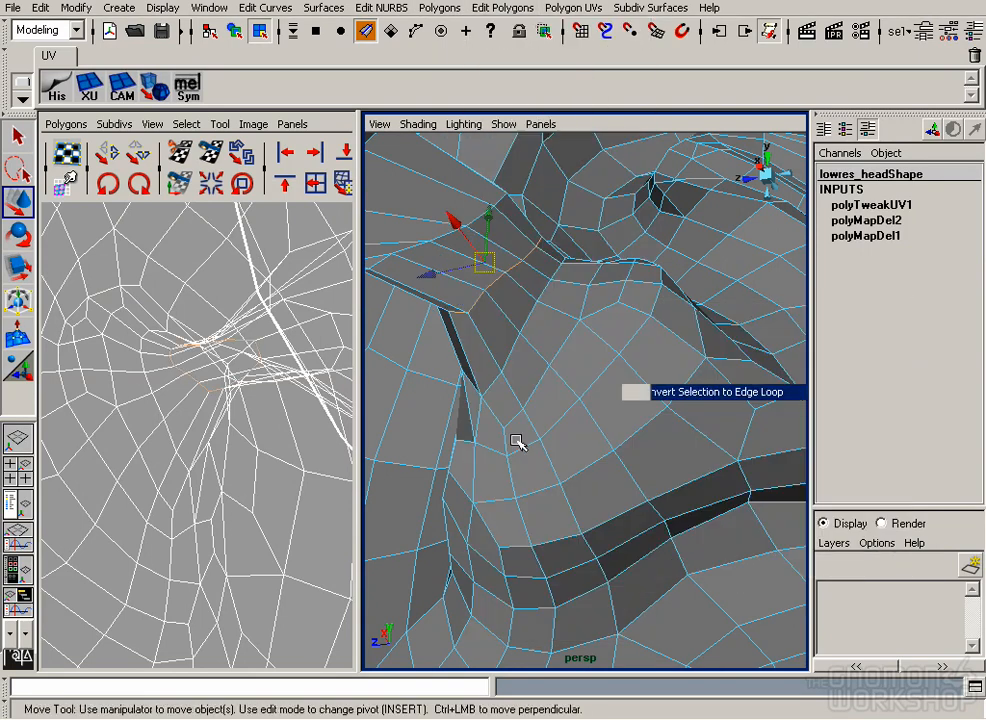
Cut the UVs along the ear canal edge loop and move the separated canal shell off the ear shell.
{"action": "left_click", "coordinate": [65, 124]}
{"action": "left_click", "coordinate": [134, 515]}
{"action": "middle_click_drag", "start_coordinate": [340, 308], "coordinate": [58, 352], "text": "alt"}
{"action": "left_click_drag", "start_coordinate": [326, 403], "coordinate": [266, 440]}
{"action": "right_click_drag", "start_coordinate": [293, 429], "coordinate": [350, 429]}
{"action": "left_click_drag", "start_coordinate": [322, 408], "coordinate": [272, 460]}
{"action": "right_click_drag", "start_coordinate": [293, 429], "coordinate": [450, 570]}
{"action": "left_click_drag", "start_coordinate": [180, 440], "coordinate": [282, 386]}
{"action": "left_click", "coordinate": [254, 465]}
Select the border UVs around the canal opening in the ear shell.
{"action": "middle_click_drag", "start_coordinate": [254, 465], "coordinate": [331, 440], "text": "alt"}
{"action": "right_click_drag", "start_coordinate": [280, 480], "coordinate": [350, 514], "text": "alt"}
{"action": "middle_click_drag", "start_coordinate": [218, 360], "coordinate": [240, 385], "text": "alt"}
{"action": "right_click_drag", "start_coordinate": [240, 385], "coordinate": [314, 330], "text": "alt"}
{"action": "left_click_drag", "start_coordinate": [287, 296], "coordinate": [300, 320]}
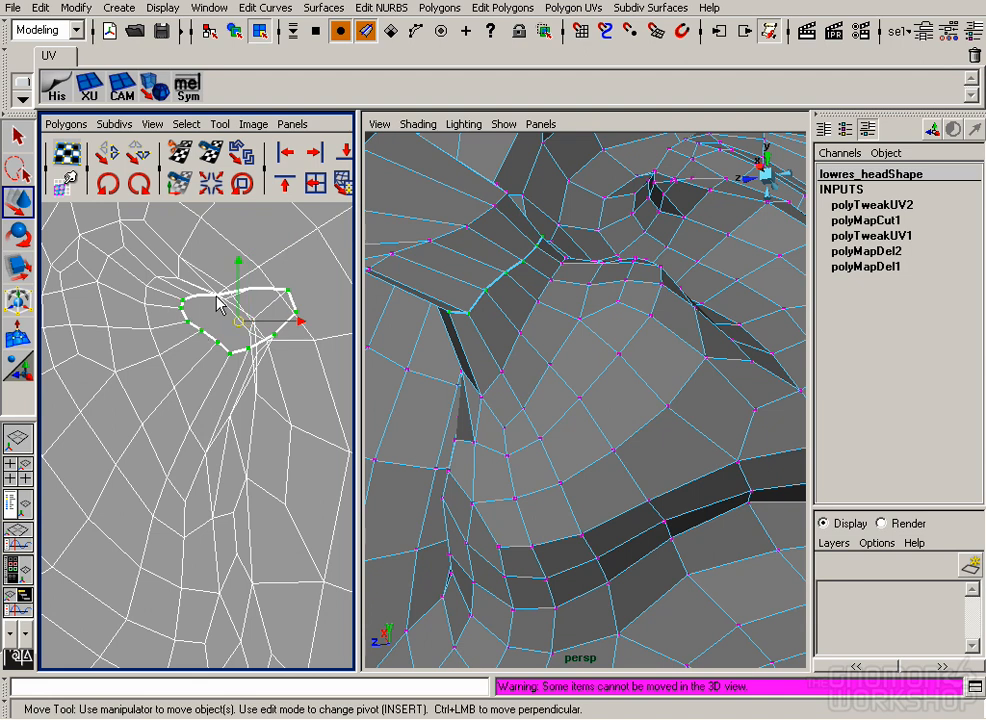
{"action": "middle_click_drag", "start_coordinate": [253, 301], "coordinate": [277, 411], "text": "alt"}
{"action": "right_click_drag", "start_coordinate": [277, 411], "coordinate": [396, 528], "text": "alt"}
{"action": "middle_click_drag", "start_coordinate": [267, 350], "coordinate": [175, 389], "text": "alt"}
{"action": "middle_click_drag", "start_coordinate": [292, 395], "coordinate": [189, 398], "text": "alt"}
{"action": "left_click_drag", "start_coordinate": [112, 480], "coordinate": [66, 524]}
{"action": "middle_click_drag", "start_coordinate": [101, 469], "coordinate": [205, 436], "text": "alt"}
{"action": "key", "text": "ctrl+z"}
{"action": "left_click", "coordinate": [161, 371], "text": "shift"}
{"action": "left_click_drag", "start_coordinate": [221, 446], "coordinate": [132, 505]}
{"action": "key", "text": "ctrl+z"}
Deselect the stray UV, scale the ear shell's opening border down, and reposition it in the centre of the surrounding UVs.
{"action": "left_click", "coordinate": [161, 371], "text": "shift"}
{"action": "key", "text": "r"}
{"action": "key", "text": "ctrl+z"}
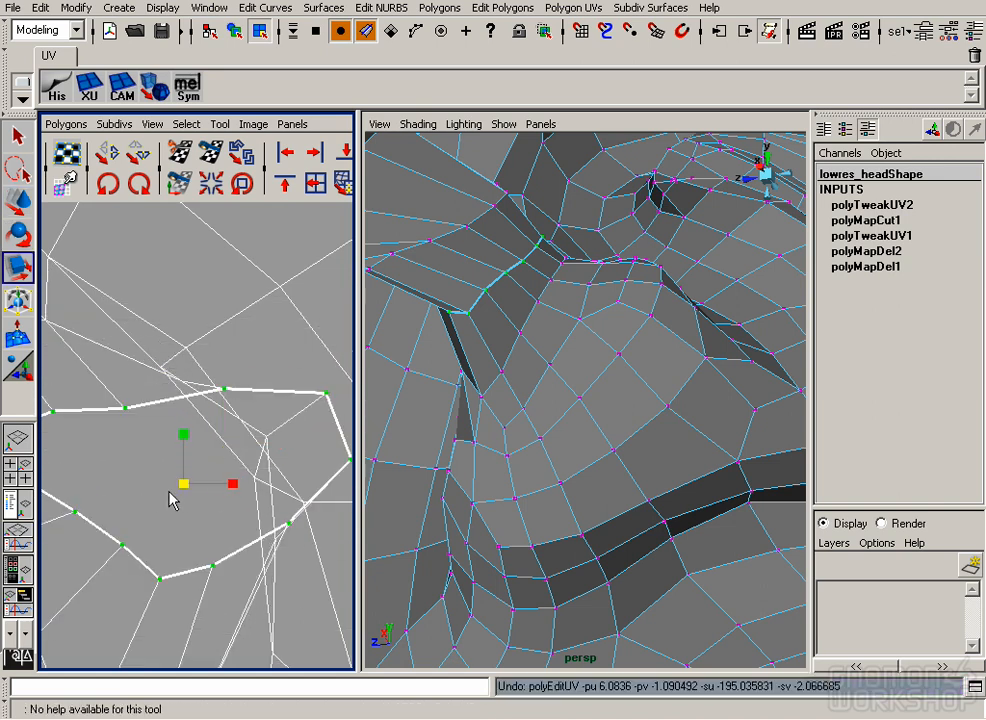
{"action": "right_click_drag", "start_coordinate": [152, 530], "coordinate": [128, 488], "text": "alt"}
{"action": "left_click_drag", "start_coordinate": [249, 449], "coordinate": [171, 464]}
{"action": "key", "text": "w"}
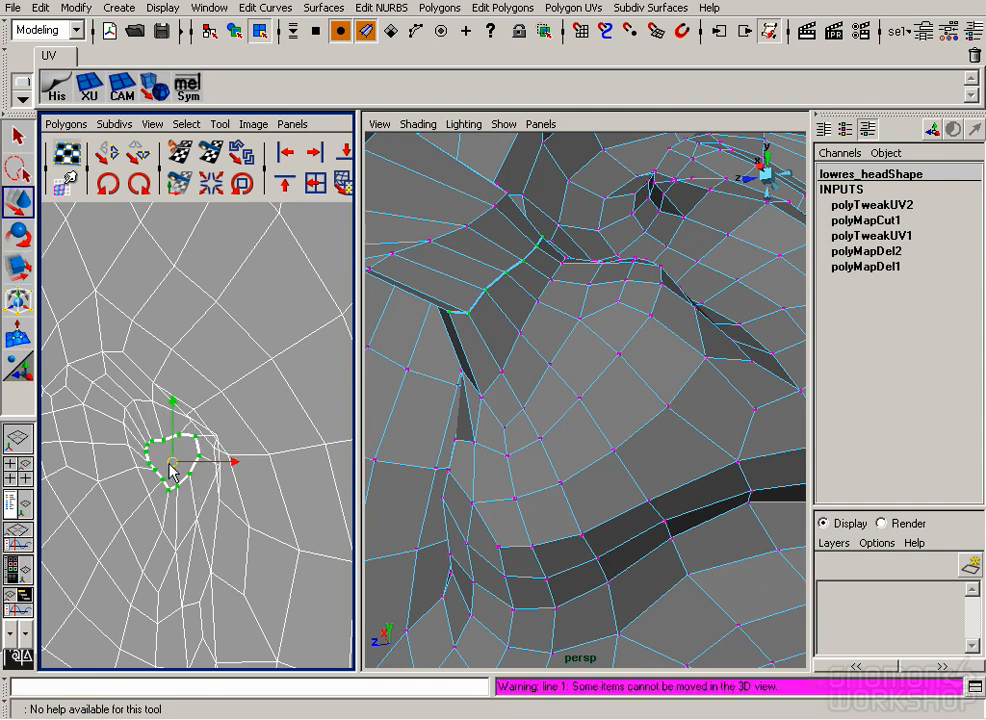
{"action": "key", "text": "r"}
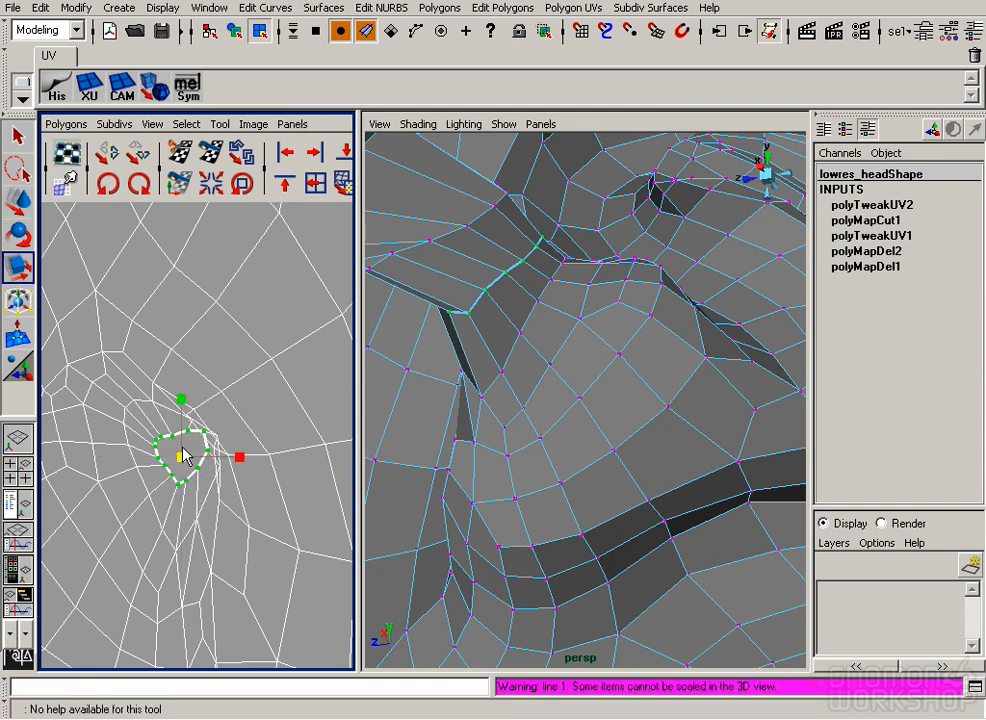
{"action": "left_click_drag", "start_coordinate": [98, 600], "coordinate": [40, 645]}
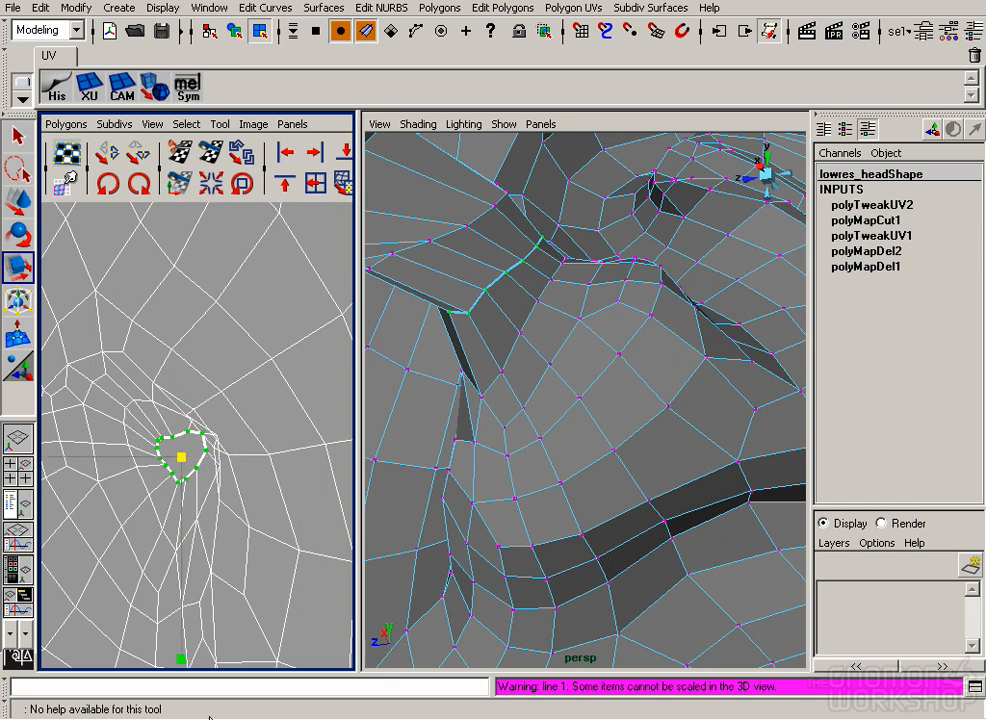
{"action": "key", "text": "w"}
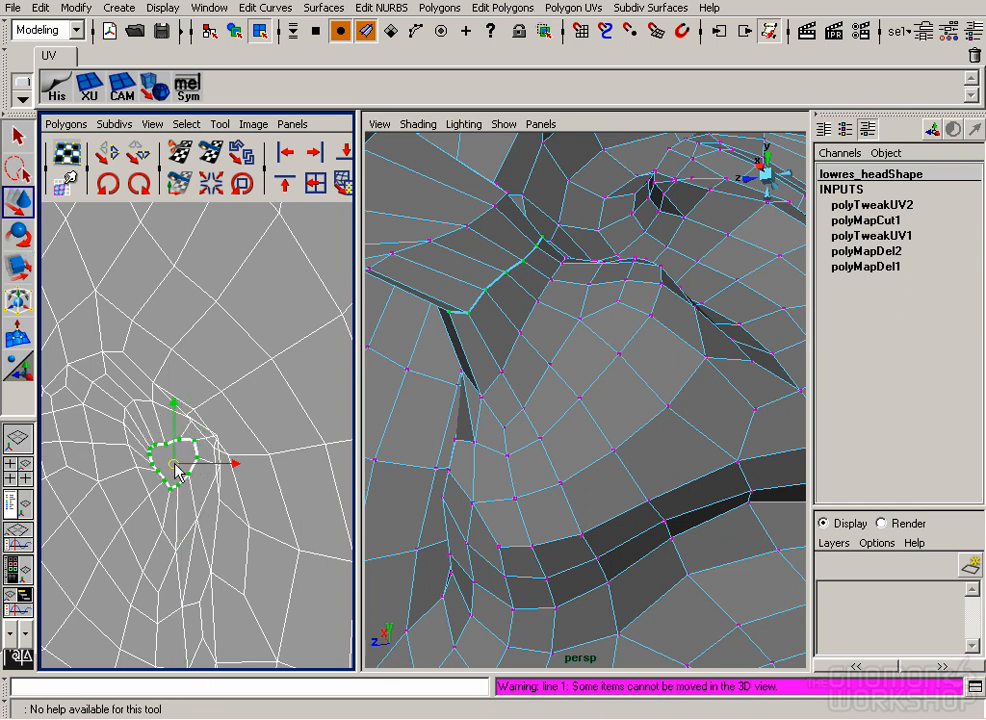
Relax the UVs surrounding the canal opening in the ear shell.
{"action": "left_click_drag", "start_coordinate": [66, 330], "coordinate": [285, 585]}
{"action": "left_click", "coordinate": [344, 183]}
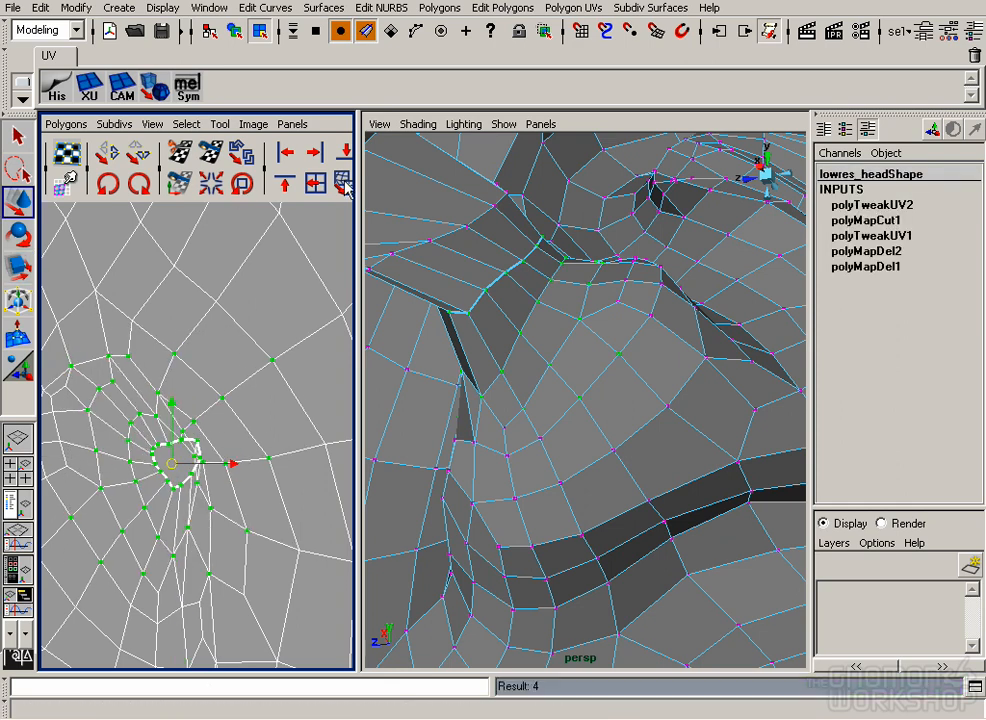
{"action": "left_click", "coordinate": [262, 376]}
Move the upper and right-hand border UVs of the ear shell's opening inward to clear the overlapping edges.
{"action": "right_click_drag", "start_coordinate": [264, 383], "coordinate": [308, 480], "text": "alt"}
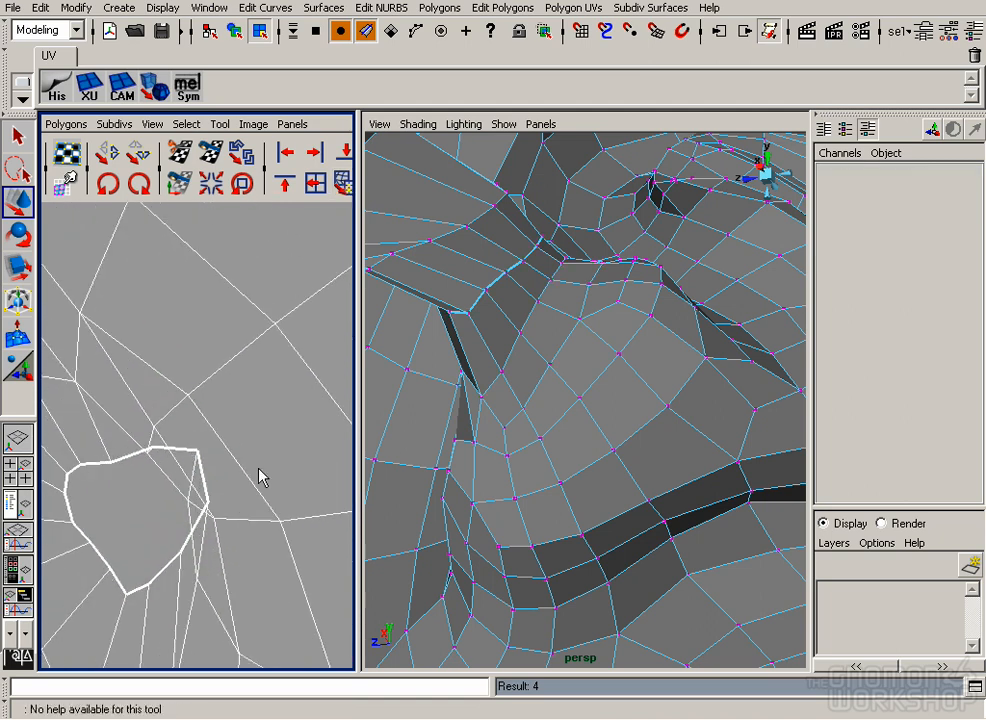
{"action": "left_click", "coordinate": [154, 448]}
{"action": "left_click_drag", "start_coordinate": [154, 448], "coordinate": [138, 470]}
{"action": "left_click_drag", "start_coordinate": [205, 462], "coordinate": [147, 492]}
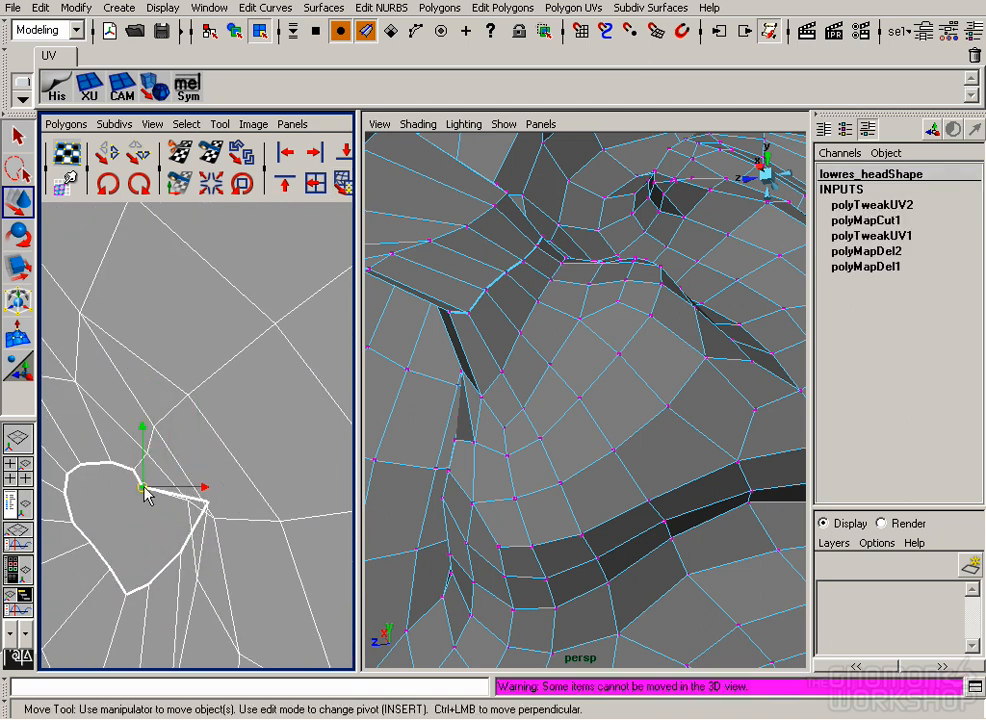
{"action": "left_click_drag", "start_coordinate": [213, 501], "coordinate": [150, 540]}
{"action": "left_click", "coordinate": [181, 551]}
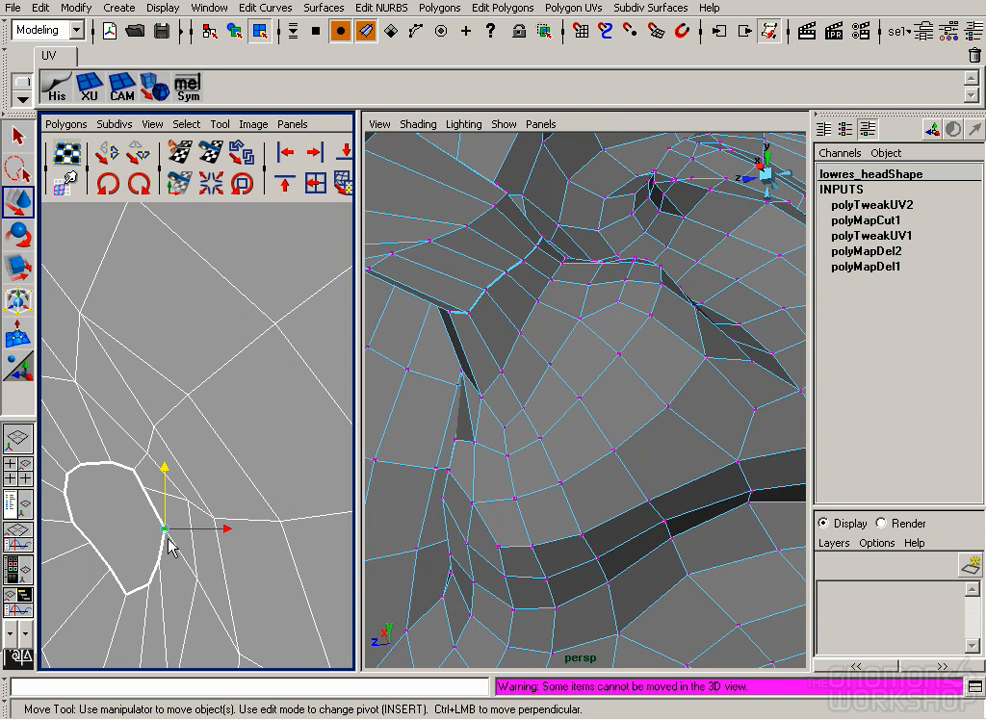
{"action": "left_click", "coordinate": [149, 493]}
{"action": "left_click", "coordinate": [150, 490]}
{"action": "left_click_drag", "start_coordinate": [154, 491], "coordinate": [161, 493]}
{"action": "left_click", "coordinate": [198, 503]}
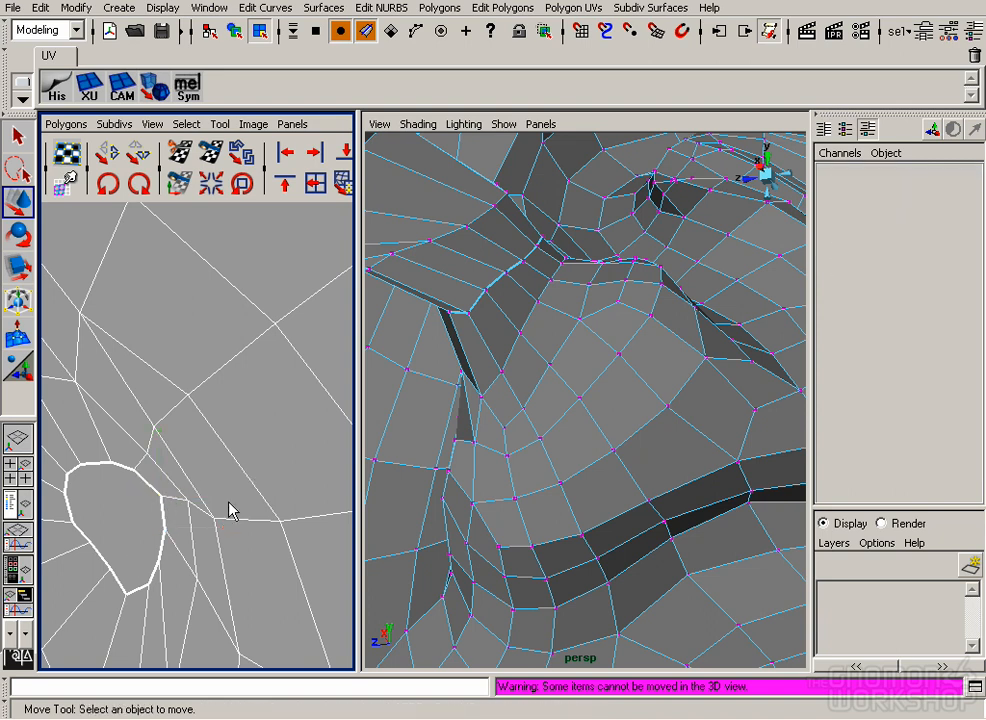
Select the inner border UVs of the detached ear canal shell.
{"action": "right_click_drag", "start_coordinate": [314, 467], "coordinate": [185, 475], "text": "alt"}
{"action": "middle_click_drag", "start_coordinate": [224, 414], "coordinate": [114, 415], "text": "alt"}
{"action": "right_click_drag", "start_coordinate": [225, 412], "coordinate": [298, 410], "text": "alt"}
{"action": "middle_click_drag", "start_coordinate": [147, 345], "coordinate": [167, 371], "text": "alt"}
{"action": "right_click_drag", "start_coordinate": [167, 371], "coordinate": [212, 377]}
{"action": "left_click_drag", "start_coordinate": [137, 351], "coordinate": [185, 390]}
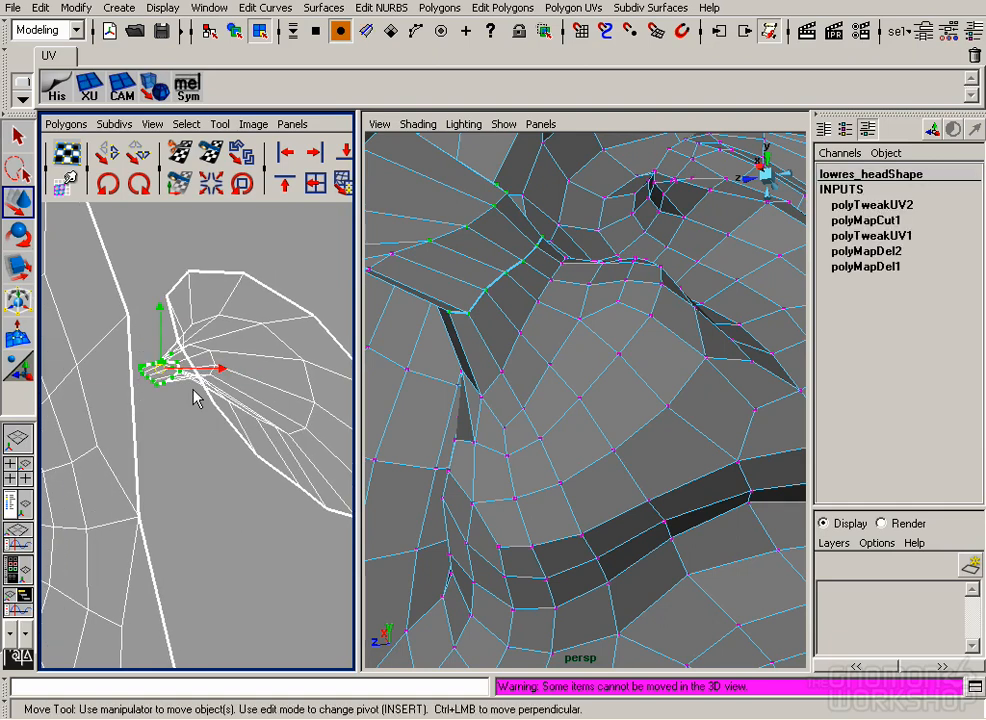
{"action": "right_click_drag", "start_coordinate": [175, 368], "coordinate": [125, 278], "text": "alt"}
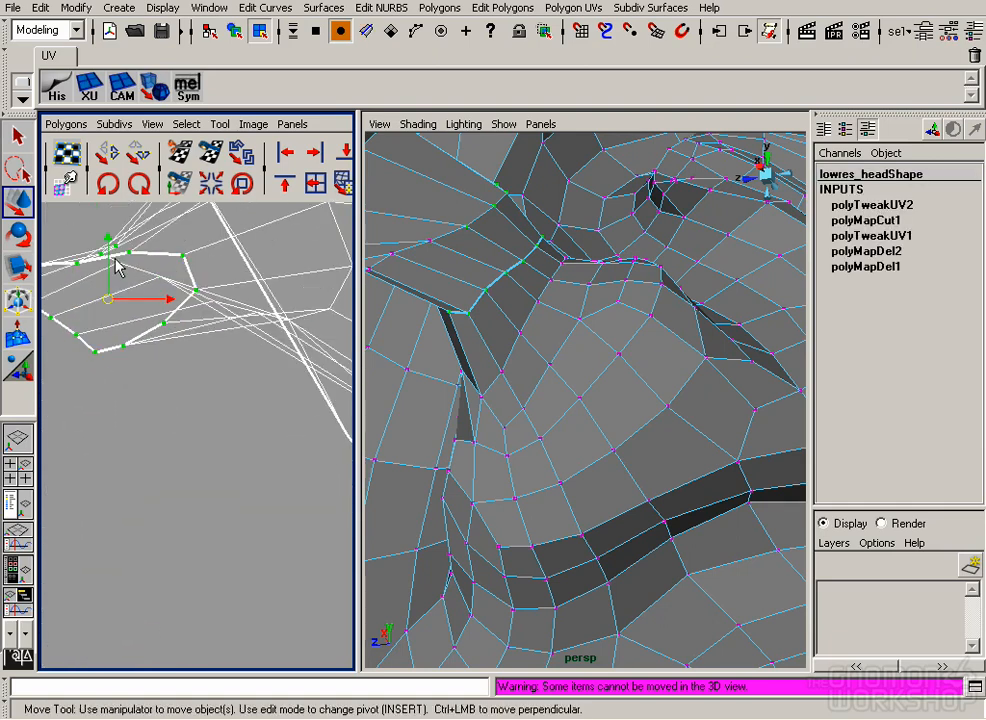
{"action": "right_click_drag", "start_coordinate": [168, 331], "coordinate": [139, 381], "text": "alt"}
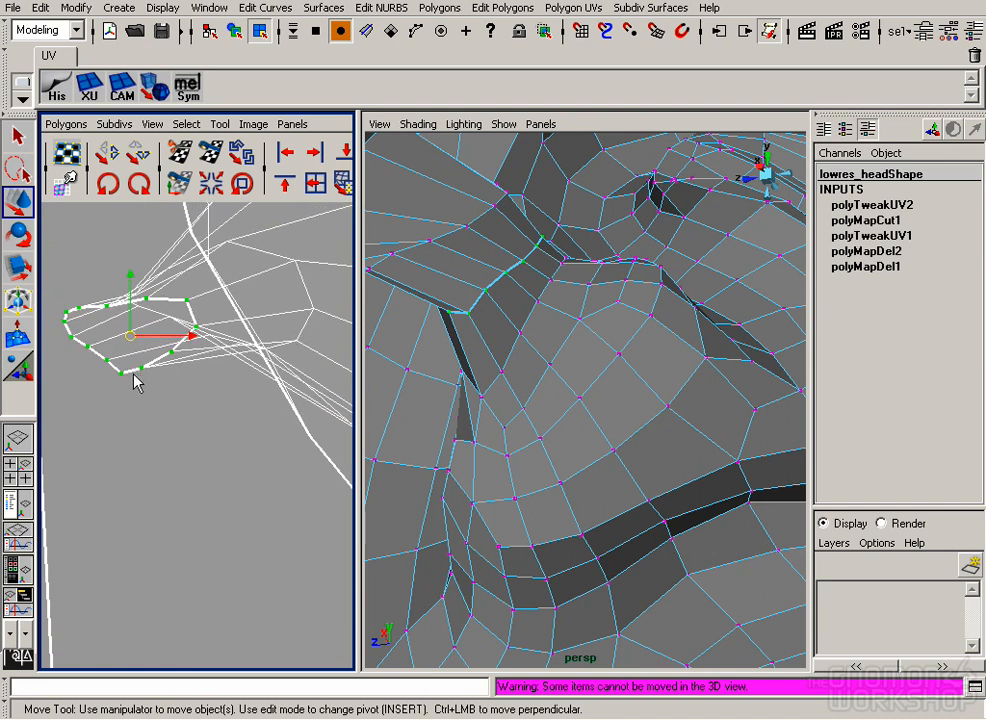
Move the inner border UVs into the middle of the canal shell.
{"action": "key", "text": "r"}
{"action": "key", "text": "z"}
{"action": "right_click_drag", "start_coordinate": [202, 346], "coordinate": [240, 389], "text": "alt"}
{"action": "key", "text": "w"}
{"action": "left_click_drag", "start_coordinate": [165, 387], "coordinate": [319, 379]}
Relax all UVs of the ear canal shell.
{"action": "middle_click_drag", "start_coordinate": [319, 379], "coordinate": [204, 390], "text": "alt"}
{"action": "right_click_drag", "start_coordinate": [204, 390], "coordinate": [80, 378], "text": "alt"}
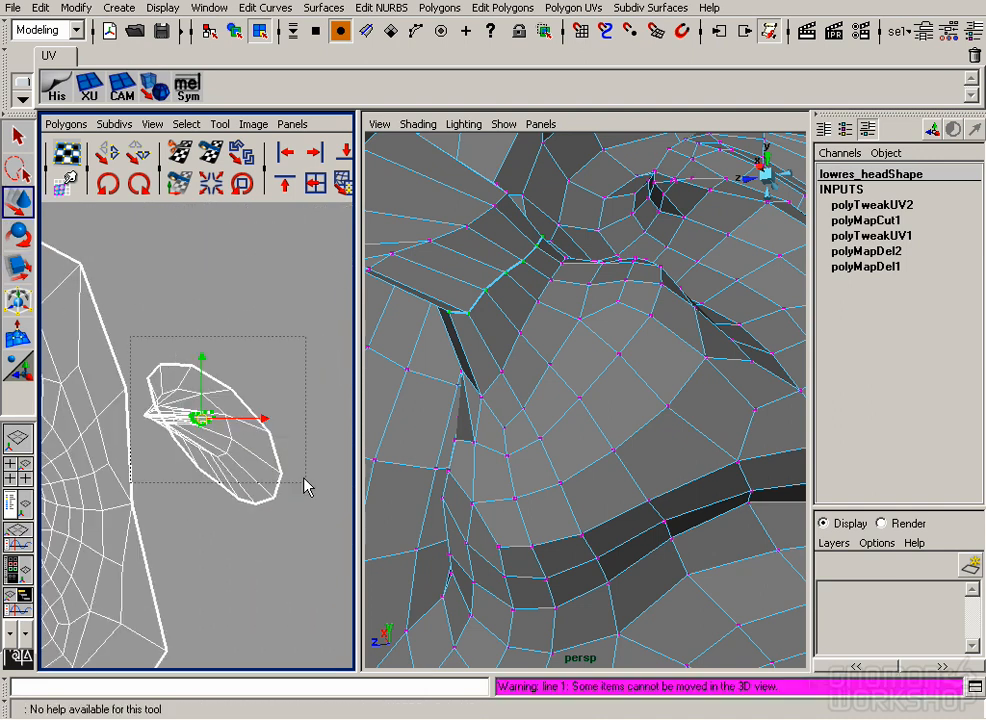
{"action": "left_click", "coordinate": [342, 182]}
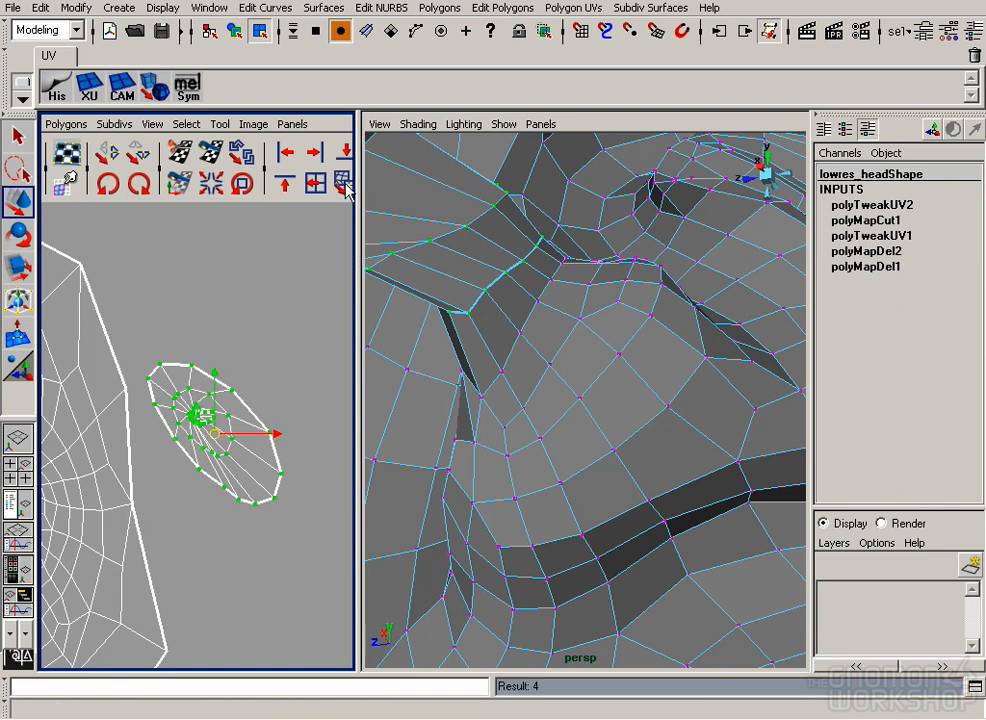
Move the UVs at the left end of the canal shell's inner border inward.
{"action": "right_click_drag", "start_coordinate": [158, 334], "coordinate": [413, 477], "text": "alt"}
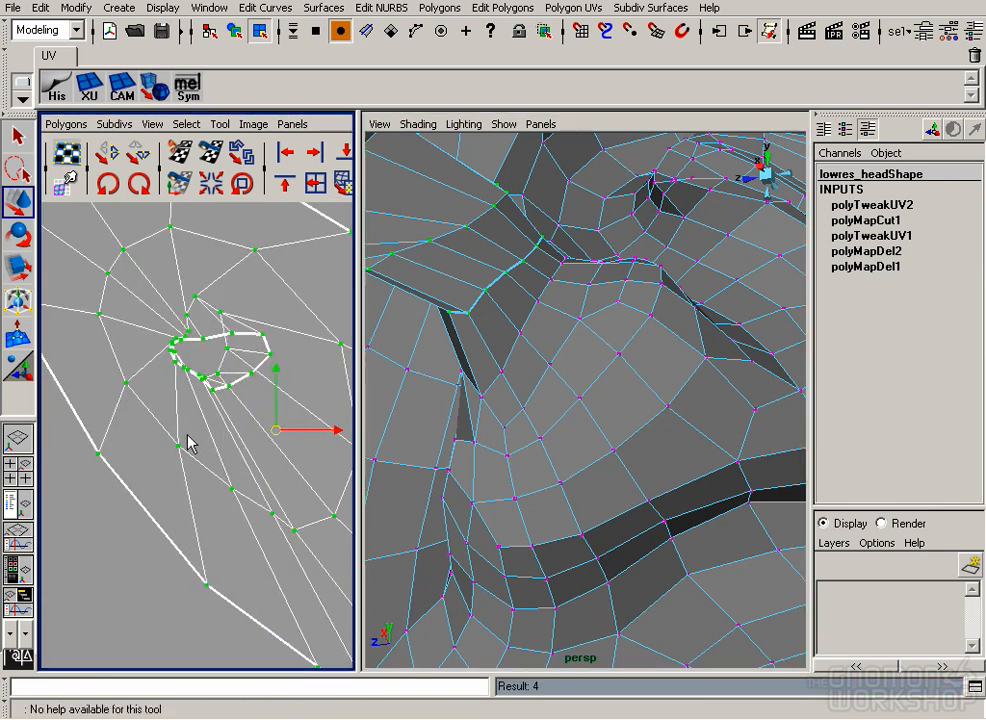
{"action": "left_click", "coordinate": [190, 435]}
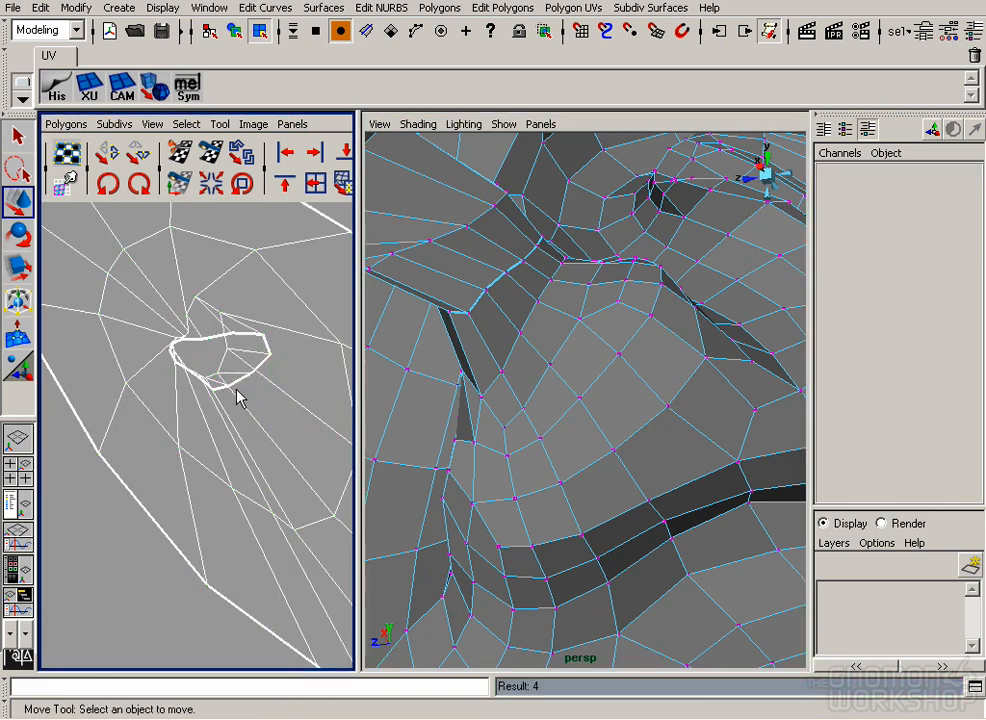
{"action": "left_click_drag", "start_coordinate": [292, 362], "coordinate": [241, 345]}
{"action": "key", "text": "z"}
{"action": "right_click_drag", "start_coordinate": [158, 351], "coordinate": [222, 369], "text": "alt"}
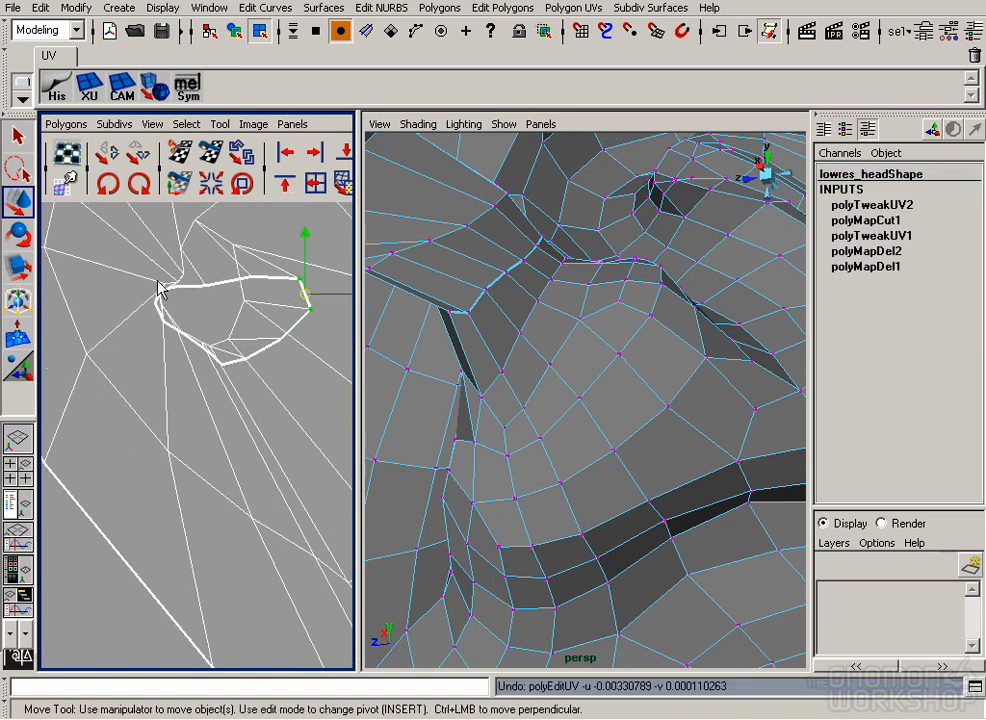
{"action": "middle_click_drag", "start_coordinate": [222, 369], "coordinate": [237, 395], "text": "alt"}
{"action": "left_click", "coordinate": [170, 319]}
{"action": "left_click", "coordinate": [200, 319]}
{"action": "left_click", "coordinate": [188, 314]}
{"action": "left_click_drag", "start_coordinate": [188, 314], "coordinate": [211, 323]}
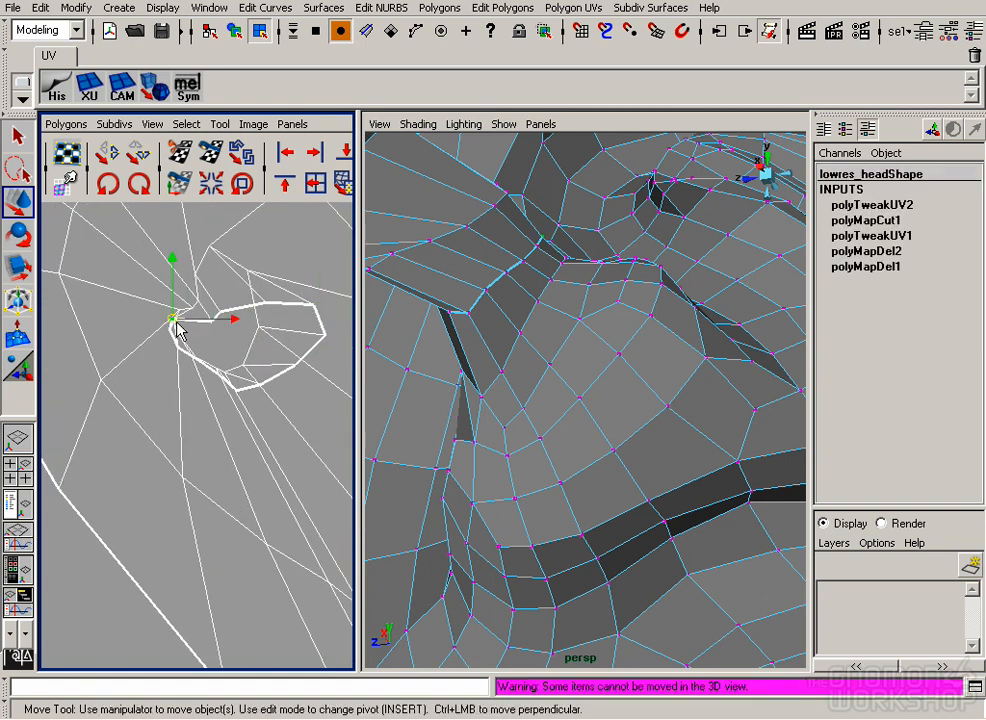
Move the lower, right and upper UVs of the canal shell's inner border inward to form a compact opening.
{"action": "left_click", "coordinate": [218, 384]}
{"action": "left_click", "coordinate": [226, 355]}
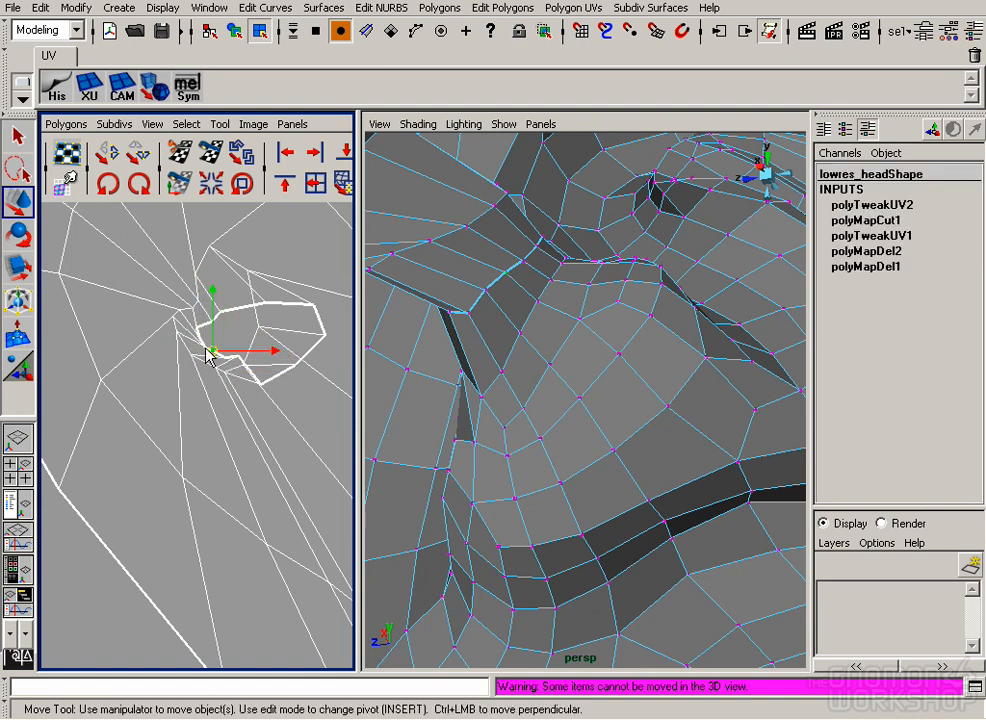
{"action": "left_click_drag", "start_coordinate": [246, 347], "coordinate": [249, 328]}
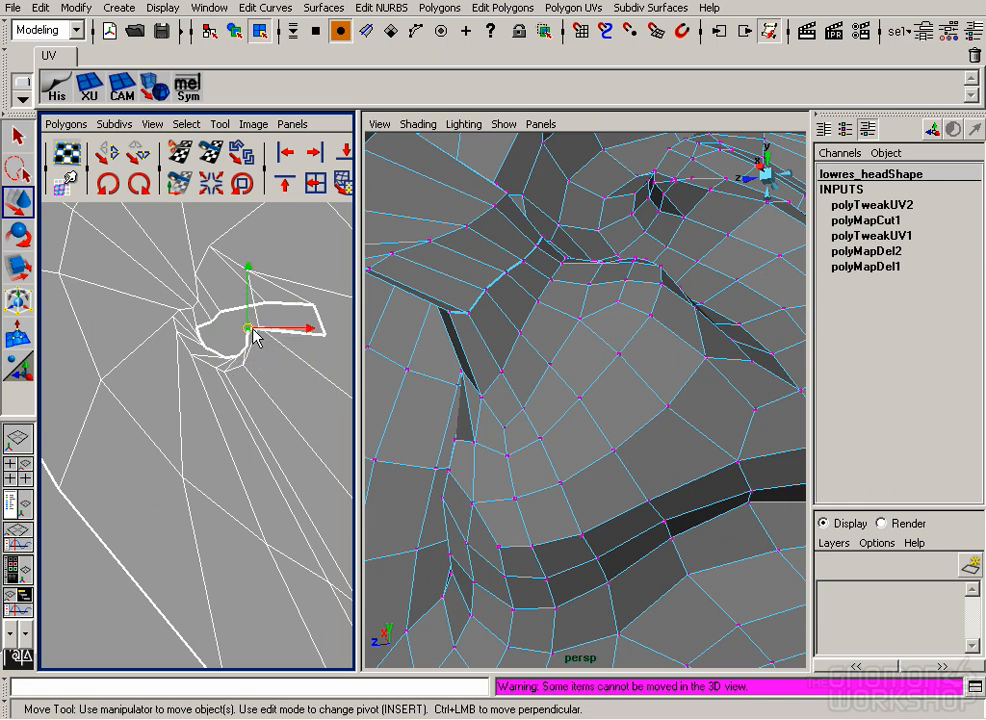
{"action": "left_click_drag", "start_coordinate": [314, 318], "coordinate": [271, 317]}
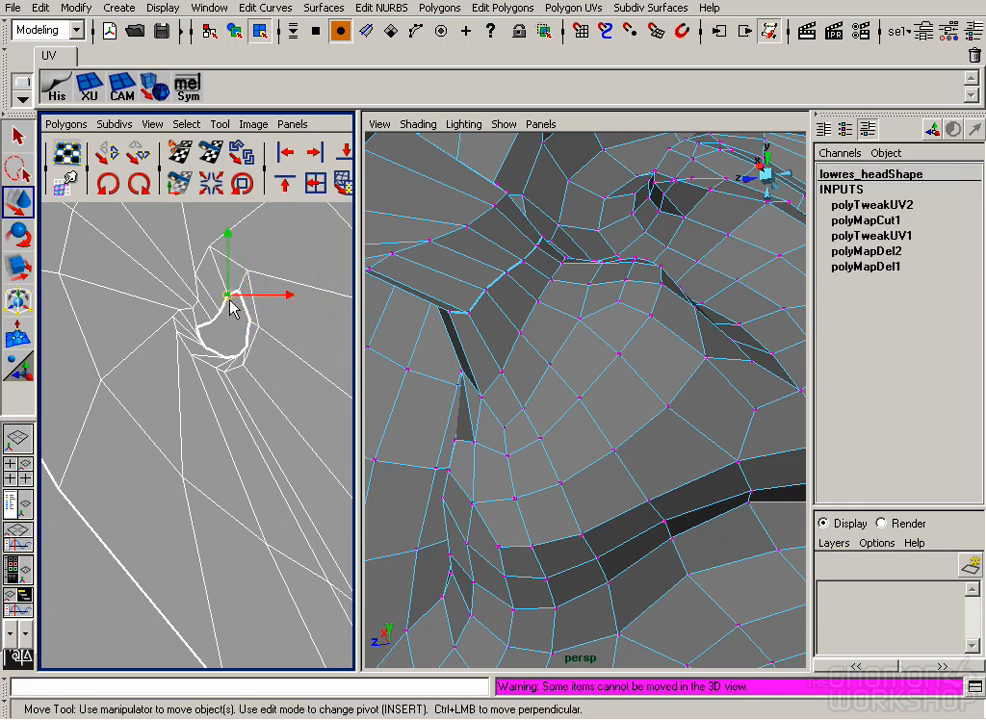
{"action": "left_click", "coordinate": [172, 260]}
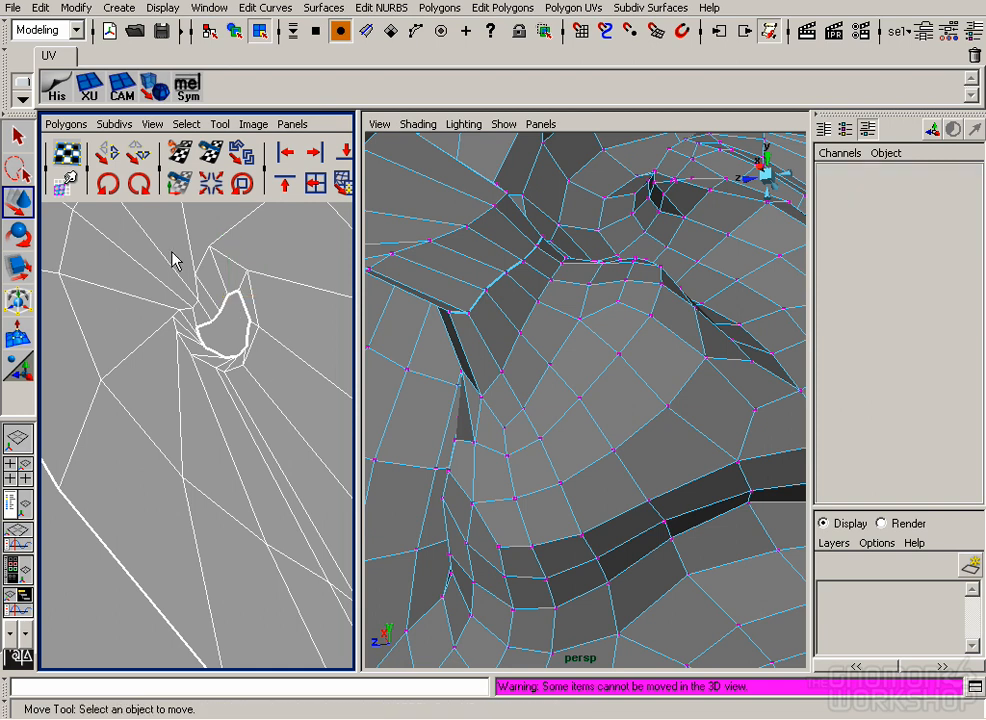
Relax the UVs around the canal shell's inner opening with Max Iterations 1, world-space weights, and border and unselected UVs pinned.
{"action": "left_click", "coordinate": [78, 123]}
{"action": "left_click", "coordinate": [217, 406]}
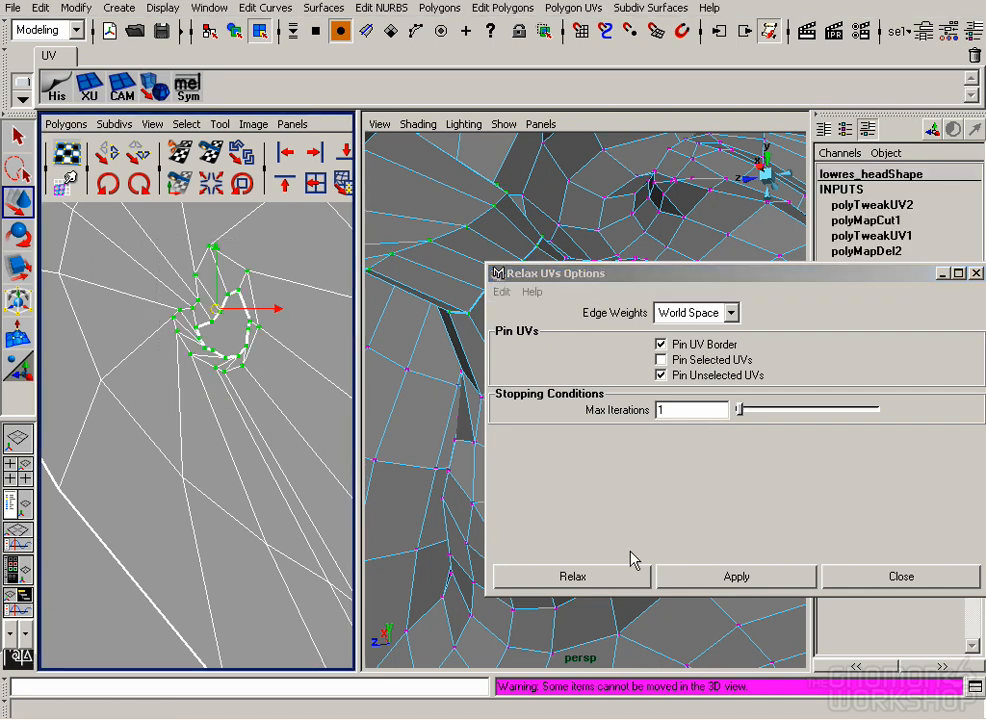
{"action": "left_click", "coordinate": [600, 572]}
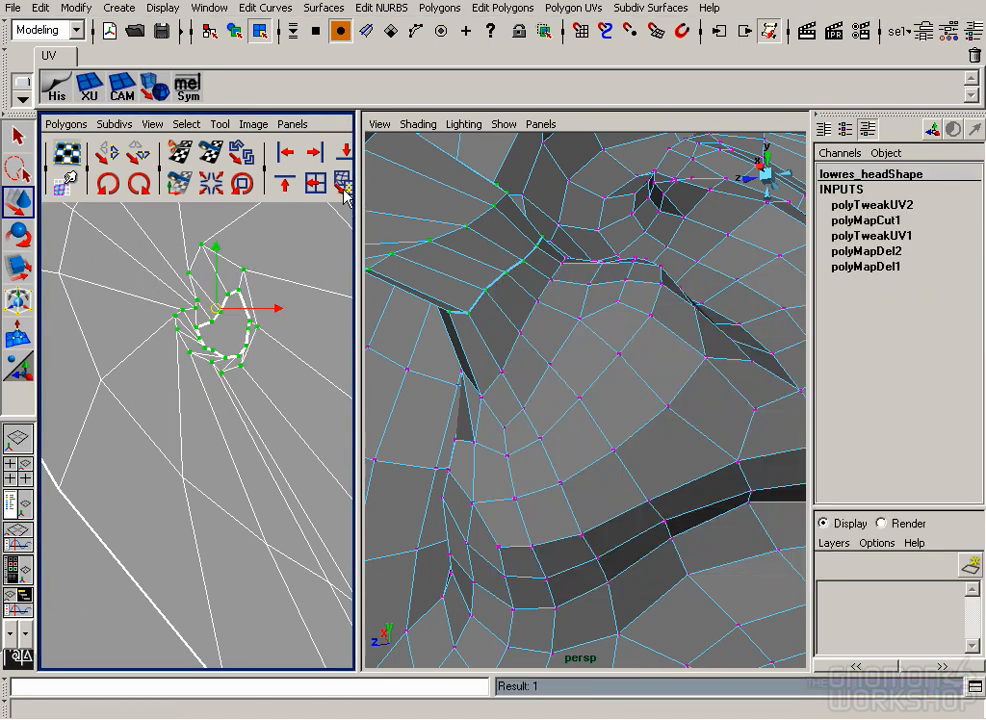
Reposition individual border UVs to round out the canal shell's inner opening, undoing the extra relax.
{"action": "left_click", "coordinate": [205, 322]}
{"action": "left_click_drag", "start_coordinate": [189, 296], "coordinate": [203, 328]}
{"action": "left_click", "coordinate": [348, 186]}
{"action": "key", "text": "z"}
{"action": "left_click", "coordinate": [256, 308]}
{"action": "right_click_drag", "start_coordinate": [258, 312], "coordinate": [354, 396], "text": "alt"}
{"action": "middle_click_drag", "start_coordinate": [198, 212], "coordinate": [173, 303], "text": "alt"}
{"action": "left_click", "coordinate": [184, 305]}
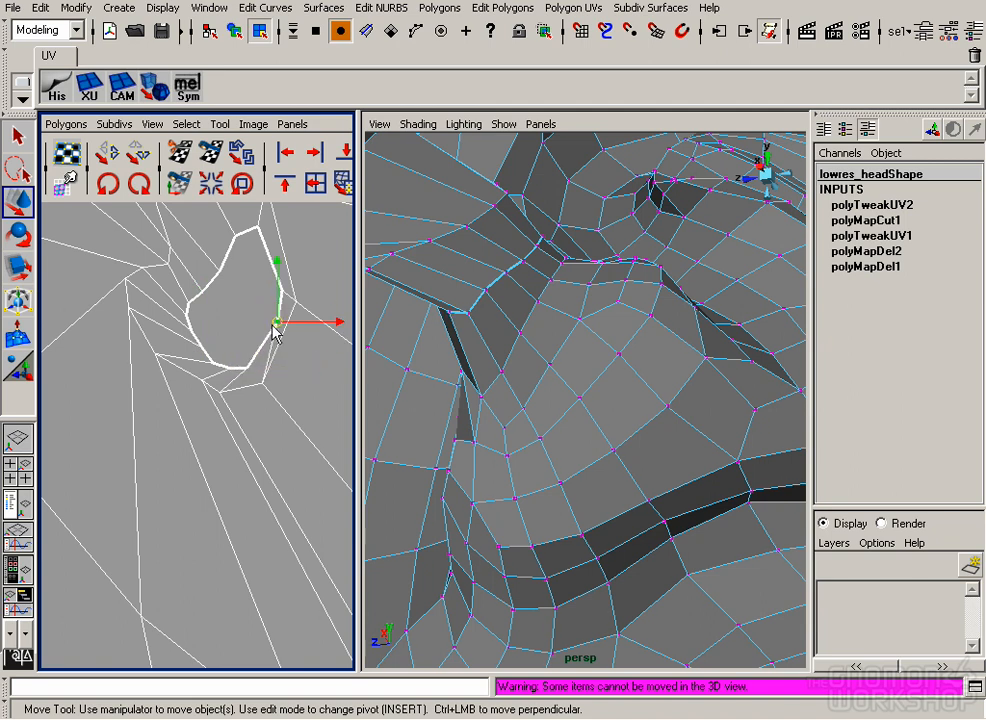
Rotate the ear canal shell upright and move it close beside the ear shell.
{"action": "left_click", "coordinate": [274, 385]}
{"action": "right_click_drag", "start_coordinate": [274, 388], "coordinate": [125, 480], "text": "alt"}
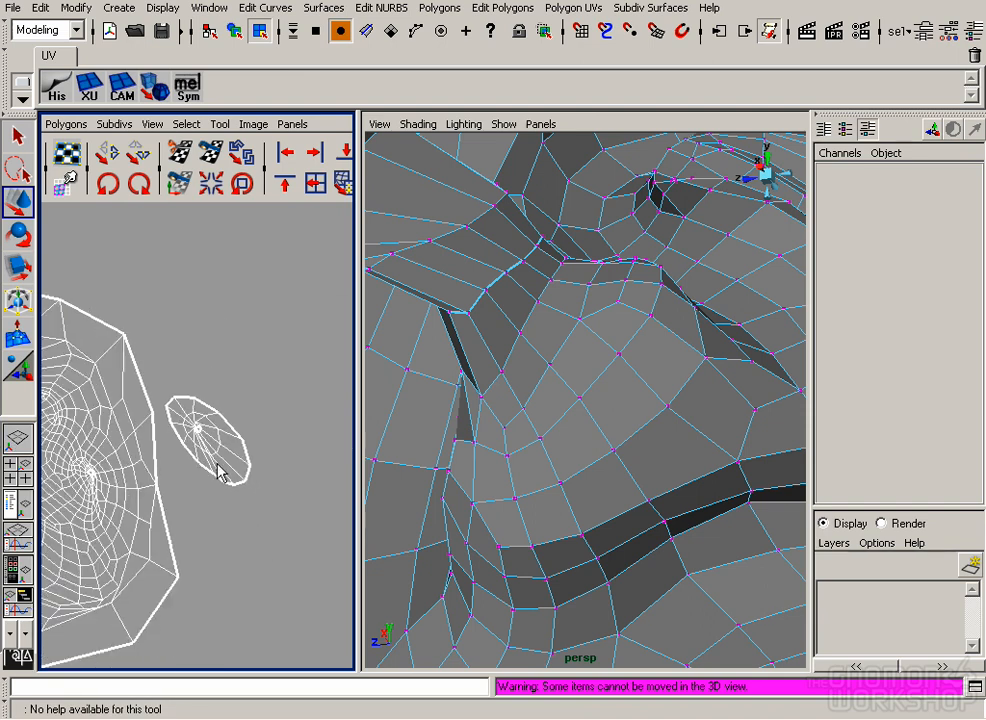
{"action": "left_click_drag", "start_coordinate": [202, 472], "coordinate": [86, 464]}
{"action": "key", "text": "r"}
{"action": "key", "text": "w"}
{"action": "key", "text": "e"}
{"action": "left_click_drag", "start_coordinate": [265, 430], "coordinate": [264, 459]}
{"action": "key", "text": "w"}
{"action": "left_click_drag", "start_coordinate": [208, 441], "coordinate": [183, 459]}
Display the head textured, view the whole model from the side, and return to object selection.
{"action": "left_click", "coordinate": [252, 494]}
{"action": "right_click_drag", "start_coordinate": [252, 494], "coordinate": [165, 490], "text": "alt"}
{"action": "right_click_drag", "start_coordinate": [503, 453], "coordinate": [456, 392], "text": "alt"}
{"action": "left_click_drag", "start_coordinate": [456, 392], "coordinate": [576, 430], "text": "alt"}
{"action": "key", "text": "6"}
{"action": "right_click_drag", "start_coordinate": [515, 392], "coordinate": [610, 425], "text": "alt"}
{"action": "left_click_drag", "start_coordinate": [610, 425], "coordinate": [690, 440], "text": "alt"}
{"action": "right_click_drag", "start_coordinate": [690, 440], "coordinate": [513, 459], "text": "alt"}
{"action": "left_click_drag", "start_coordinate": [513, 459], "coordinate": [420, 448], "text": "alt"}
{"action": "key", "text": "F8"}
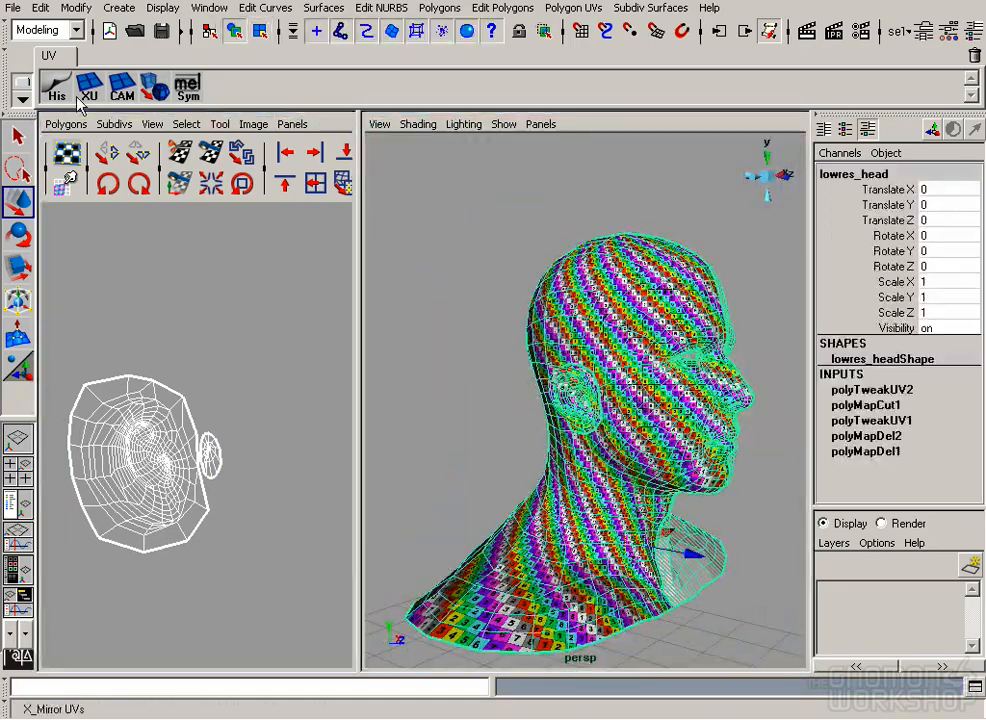
Delete the head's construction history and move the ear canal shell up against the ear shell.
{"action": "left_click", "coordinate": [58, 89]}
{"action": "right_click_drag", "start_coordinate": [266, 428], "coordinate": [165, 422], "text": "alt"}
{"action": "middle_click_drag", "start_coordinate": [165, 422], "coordinate": [196, 440], "text": "alt"}
{"action": "right_click_drag", "start_coordinate": [196, 440], "coordinate": [250, 442]}
{"action": "left_click_drag", "start_coordinate": [192, 425], "coordinate": [282, 494]}
{"action": "key", "text": "w"}
{"action": "left_click_drag", "start_coordinate": [222, 455], "coordinate": [131, 424]}
{"action": "left_click", "coordinate": [133, 440]}
Select the half-head UV shell, scale it down and move it inside the 0–1 texture space.
{"action": "middle_click_drag", "start_coordinate": [133, 440], "coordinate": [260, 352], "text": "alt"}
{"action": "right_click_drag", "start_coordinate": [260, 352], "coordinate": [253, 451], "text": "alt"}
{"action": "middle_click_drag", "start_coordinate": [253, 451], "coordinate": [243, 476], "text": "alt"}
{"action": "right_click_drag", "start_coordinate": [297, 493], "coordinate": [158, 478], "text": "alt"}
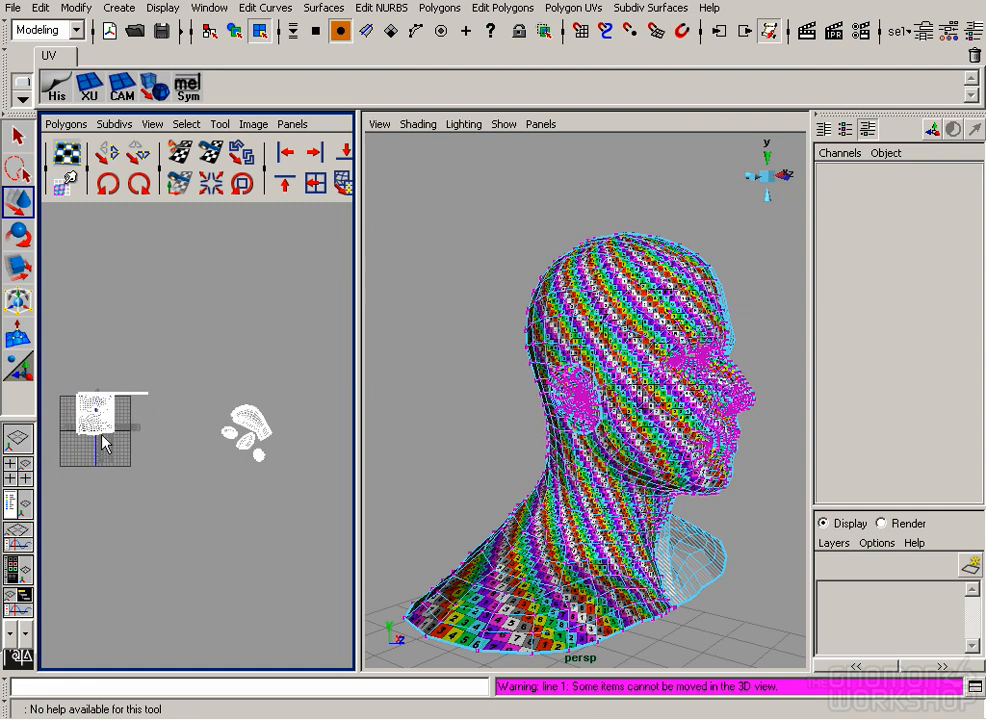
{"action": "left_click_drag", "start_coordinate": [65, 374], "coordinate": [172, 466]}
{"action": "key", "text": "space"}
{"action": "right_click_drag", "start_coordinate": [121, 385], "coordinate": [400, 470], "text": "alt"}
{"action": "key", "text": "r"}
{"action": "middle_click_drag", "start_coordinate": [400, 472], "coordinate": [268, 433]}
{"action": "key", "text": "w"}
{"action": "left_click_drag", "start_coordinate": [268, 432], "coordinate": [291, 408]}
Fit the half-head shell between 0 and 0.5 in U and raise it to the upper edge of the texture space.
{"action": "right_click_drag", "start_coordinate": [286, 398], "coordinate": [346, 443], "text": "alt"}
{"action": "key", "text": "r"}
{"action": "key", "text": "w"}
{"action": "left_click_drag", "start_coordinate": [298, 409], "coordinate": [268, 396]}
{"action": "key", "text": "r"}
{"action": "key", "text": "w"}
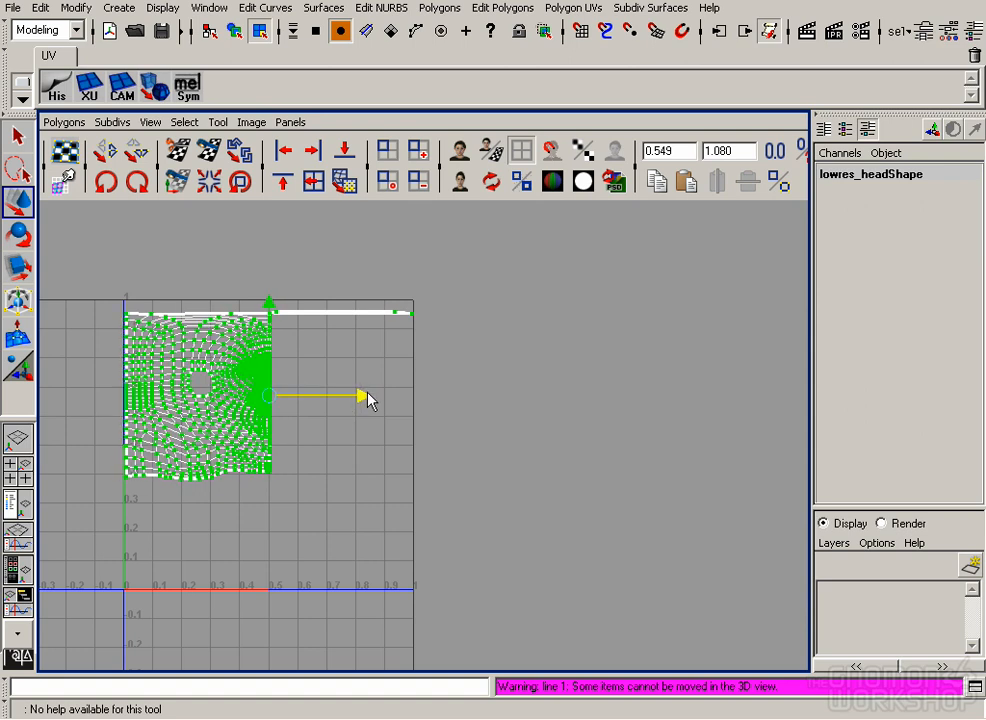
{"action": "middle_click_drag", "start_coordinate": [236, 408], "coordinate": [252, 391], "text": "alt"}
{"action": "left_click_drag", "start_coordinate": [279, 284], "coordinate": [281, 273]}
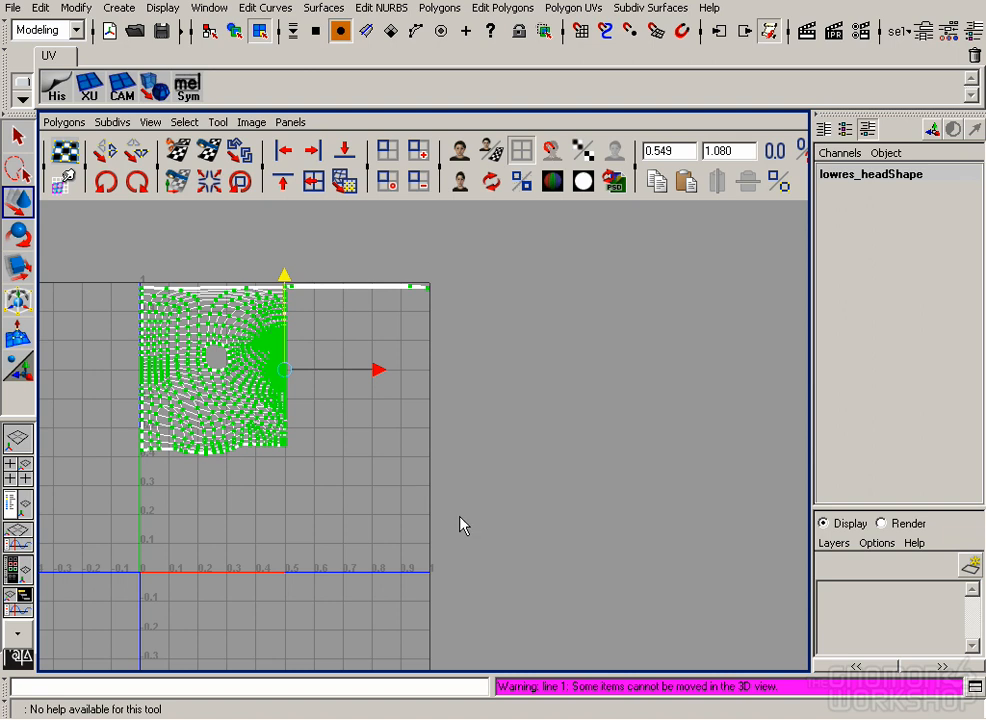
Select the eye-socket UV shell and bring it over the half-head shell inside the texture space.
{"action": "left_click", "coordinate": [441, 488]}
{"action": "scroll", "coordinate": [420, 471], "scroll_direction": "down", "scroll_amount": 5}
{"action": "middle_click_drag", "start_coordinate": [692, 487], "coordinate": [381, 436], "text": "alt"}
{"action": "left_click_drag", "start_coordinate": [407, 497], "coordinate": [183, 403]}
{"action": "middle_click_drag", "start_coordinate": [183, 403], "coordinate": [405, 394], "text": "alt"}
{"action": "left_click_drag", "start_coordinate": [405, 394], "coordinate": [198, 318]}
{"action": "scroll", "coordinate": [198, 318], "scroll_direction": "up", "scroll_amount": 6}
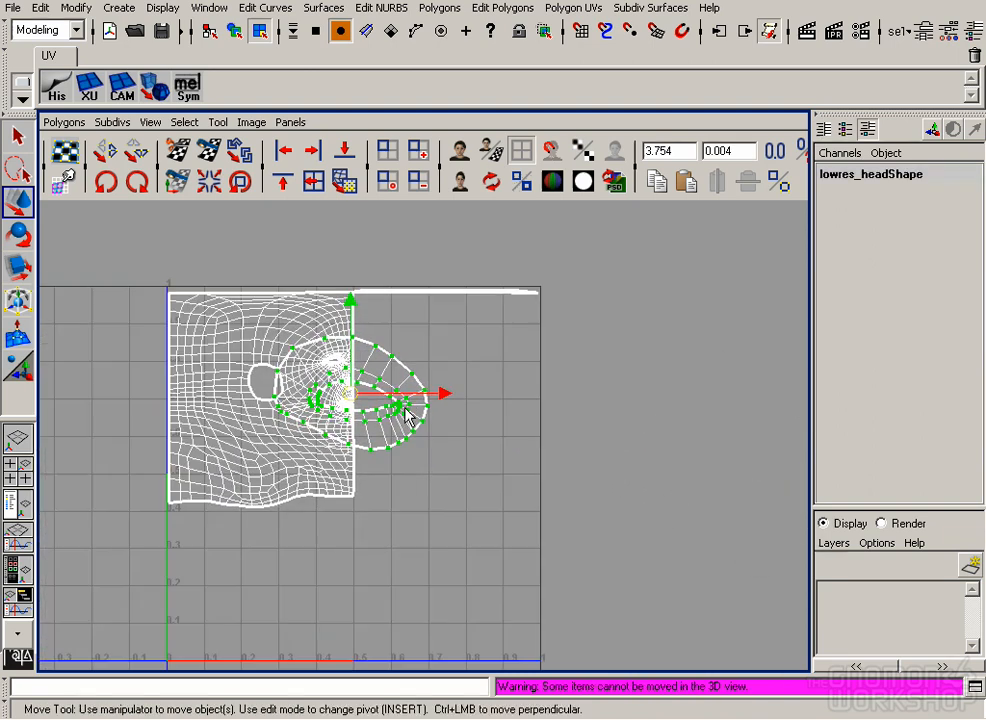
Shrink the eye-socket shell and place it just below the lower left corner of the half-head shell.
{"action": "key", "text": "r"}
{"action": "left_click_drag", "start_coordinate": [288, 361], "coordinate": [144, 423]}
{"action": "key", "text": "w"}
{"action": "left_click_drag", "start_coordinate": [290, 360], "coordinate": [225, 585]}
{"action": "left_click", "coordinate": [344, 541]}
{"action": "middle_click_drag", "start_coordinate": [345, 540], "coordinate": [438, 398], "text": "alt"}
{"action": "key", "text": "z"}
{"action": "left_click_drag", "start_coordinate": [297, 434], "coordinate": [69, 453]}
{"action": "middle_click_drag", "start_coordinate": [69, 453], "coordinate": [222, 405], "text": "alt"}
{"action": "left_click_drag", "start_coordinate": [221, 401], "coordinate": [236, 405]}
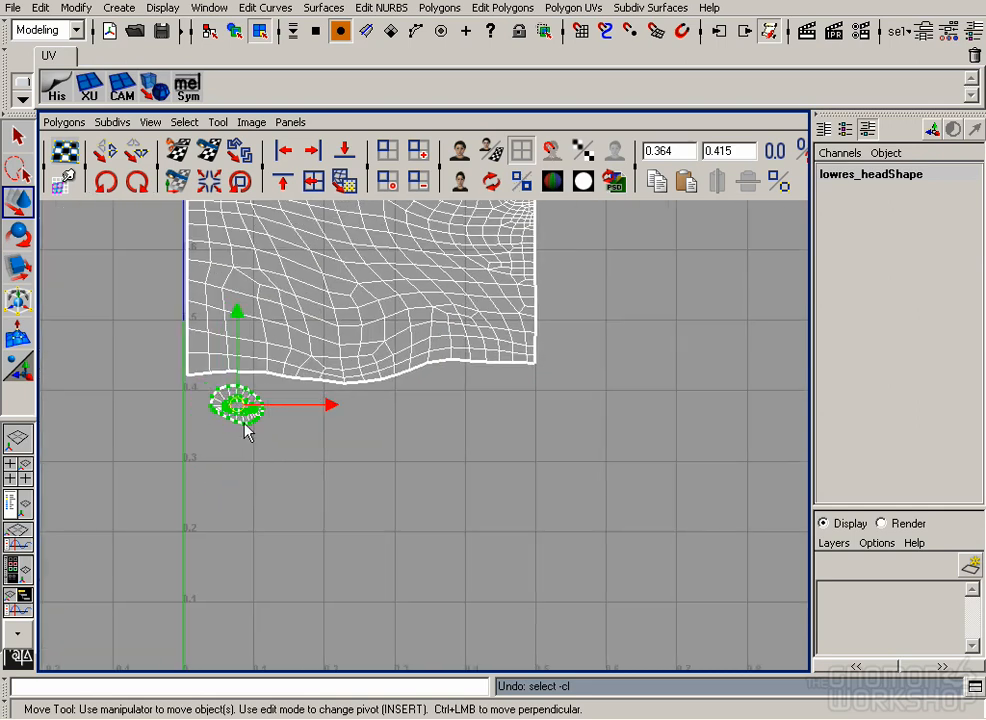
Select the nostril UV shell and bring it into the texture space below the half-head shell.
{"action": "left_click", "coordinate": [540, 470]}
{"action": "right_click_drag", "start_coordinate": [590, 455], "coordinate": [436, 440], "text": "alt"}
{"action": "middle_click_drag", "start_coordinate": [740, 440], "coordinate": [132, 364], "text": "alt"}
{"action": "right_click_drag", "start_coordinate": [530, 530], "coordinate": [464, 545], "text": "alt"}
{"action": "left_click_drag", "start_coordinate": [464, 545], "coordinate": [596, 442]}
{"action": "left_click_drag", "start_coordinate": [546, 488], "coordinate": [125, 363]}
{"action": "right_click_drag", "start_coordinate": [420, 530], "coordinate": [513, 531], "text": "alt"}
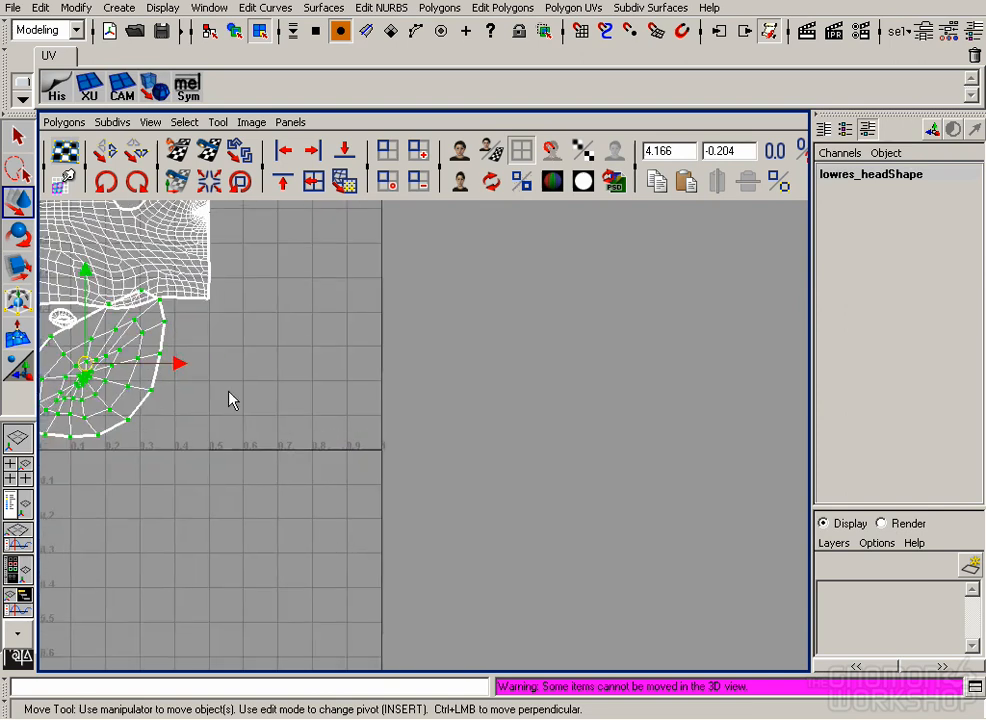
Shrink the nostril shell and leave it beside the eye-socket shell.
{"action": "middle_click_drag", "start_coordinate": [200, 445], "coordinate": [452, 531], "text": "alt"}
{"action": "right_click_drag", "start_coordinate": [452, 531], "coordinate": [583, 557], "text": "alt"}
{"action": "key", "text": "r"}
{"action": "left_click_drag", "start_coordinate": [257, 460], "coordinate": [194, 406]}
{"action": "key", "text": "w"}
{"action": "left_click", "coordinate": [243, 437]}
Select the mouth UV shell, scale it down and bring it into the texture space below the half-head shell.
{"action": "right_click_drag", "start_coordinate": [440, 465], "coordinate": [330, 455], "text": "alt"}
{"action": "middle_click_drag", "start_coordinate": [690, 480], "coordinate": [383, 440], "text": "alt"}
{"action": "right_click_drag", "start_coordinate": [383, 440], "coordinate": [290, 437], "text": "alt"}
{"action": "middle_click_drag", "start_coordinate": [462, 434], "coordinate": [396, 545], "text": "alt"}
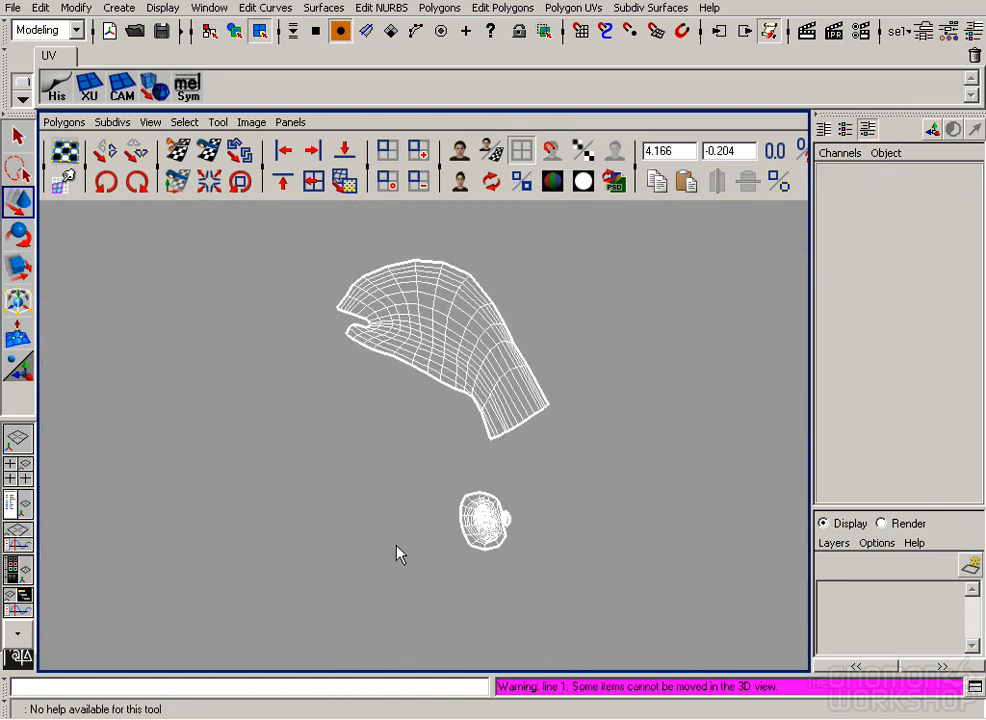
{"action": "left_click_drag", "start_coordinate": [591, 399], "coordinate": [591, 399]}
{"action": "key", "text": "r"}
{"action": "left_click_drag", "start_coordinate": [623, 455], "coordinate": [137, 387]}
{"action": "key", "text": "w"}
{"action": "middle_click_drag", "start_coordinate": [170, 425], "coordinate": [640, 451], "text": "alt"}
{"action": "left_click_drag", "start_coordinate": [611, 417], "coordinate": [150, 388]}
{"action": "middle_click_drag", "start_coordinate": [111, 387], "coordinate": [209, 393], "text": "alt"}
{"action": "right_click_drag", "start_coordinate": [209, 392], "coordinate": [282, 431], "text": "alt"}
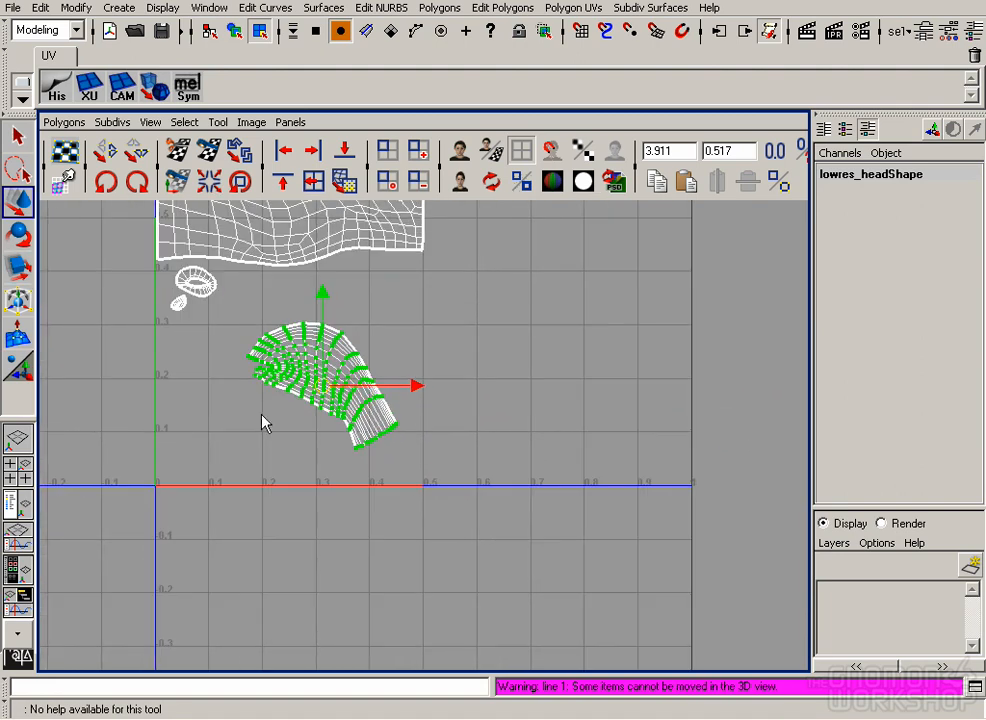
Shrink the mouth shell further and place it close to the eye-socket and nostril shells.
{"action": "key", "text": "r"}
{"action": "key", "text": "w"}
{"action": "left_click_drag", "start_coordinate": [320, 385], "coordinate": [222, 342]}
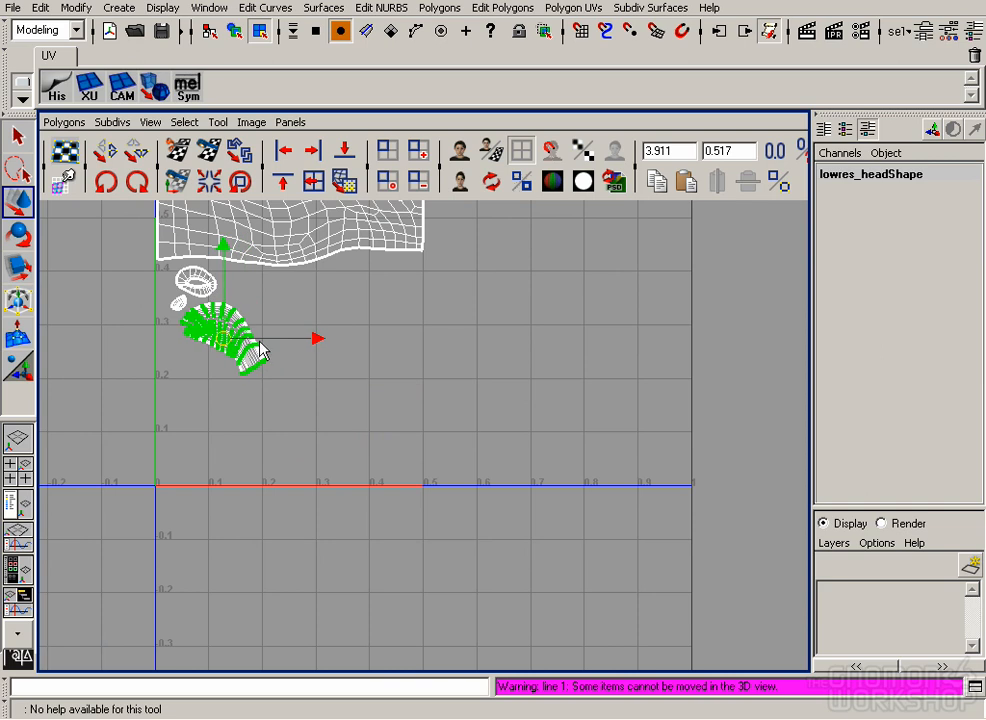
{"action": "middle_click_drag", "start_coordinate": [304, 289], "coordinate": [336, 468], "text": "alt"}
{"action": "key", "text": "r"}
{"action": "mouse_move", "coordinate": [254, 523]}
{"action": "left_mouse_down"}
{"action": "mouse_move", "coordinate": [240, 525]}
{"action": "mouse_move", "coordinate": [260, 524]}
{"action": "left_mouse_up"}
{"action": "key", "text": "w"}
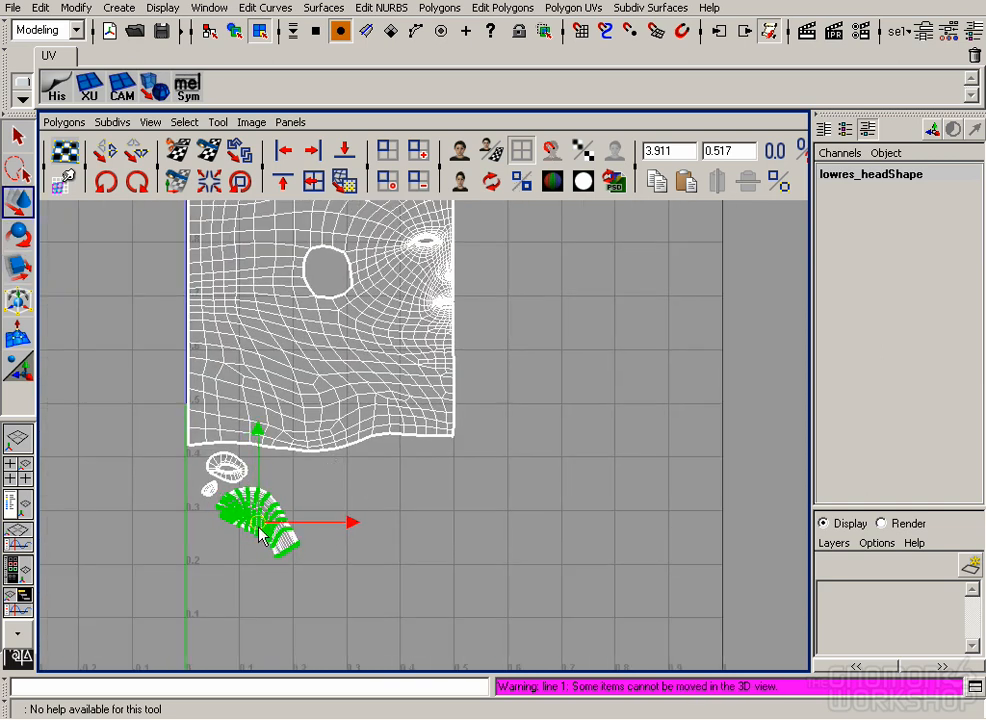
Select the ear and ear canal shells together and bring them into the texture space below the half-head shell.
{"action": "left_click", "coordinate": [400, 510]}
{"action": "right_click_drag", "start_coordinate": [440, 500], "coordinate": [339, 490], "text": "alt"}
{"action": "middle_click_drag", "start_coordinate": [339, 490], "coordinate": [120, 463], "text": "alt"}
{"action": "right_click_drag", "start_coordinate": [555, 482], "coordinate": [471, 479], "text": "alt"}
{"action": "middle_click_drag", "start_coordinate": [471, 479], "coordinate": [158, 443], "text": "alt"}
{"action": "left_click_drag", "start_coordinate": [540, 505], "coordinate": [155, 430]}
{"action": "middle_click_drag", "start_coordinate": [155, 430], "coordinate": [520, 470], "text": "alt"}
{"action": "right_click_drag", "start_coordinate": [520, 470], "coordinate": [602, 487], "text": "alt"}
{"action": "left_click_drag", "start_coordinate": [566, 468], "coordinate": [298, 440]}
{"action": "right_click_drag", "start_coordinate": [298, 440], "coordinate": [380, 452], "text": "alt"}
{"action": "middle_click_drag", "start_coordinate": [210, 470], "coordinate": [358, 540], "text": "alt"}
{"action": "right_click_drag", "start_coordinate": [358, 540], "coordinate": [398, 541], "text": "alt"}
{"action": "middle_click_drag", "start_coordinate": [343, 518], "coordinate": [365, 468], "text": "alt"}
{"action": "right_click_drag", "start_coordinate": [300, 464], "coordinate": [318, 462], "text": "alt"}
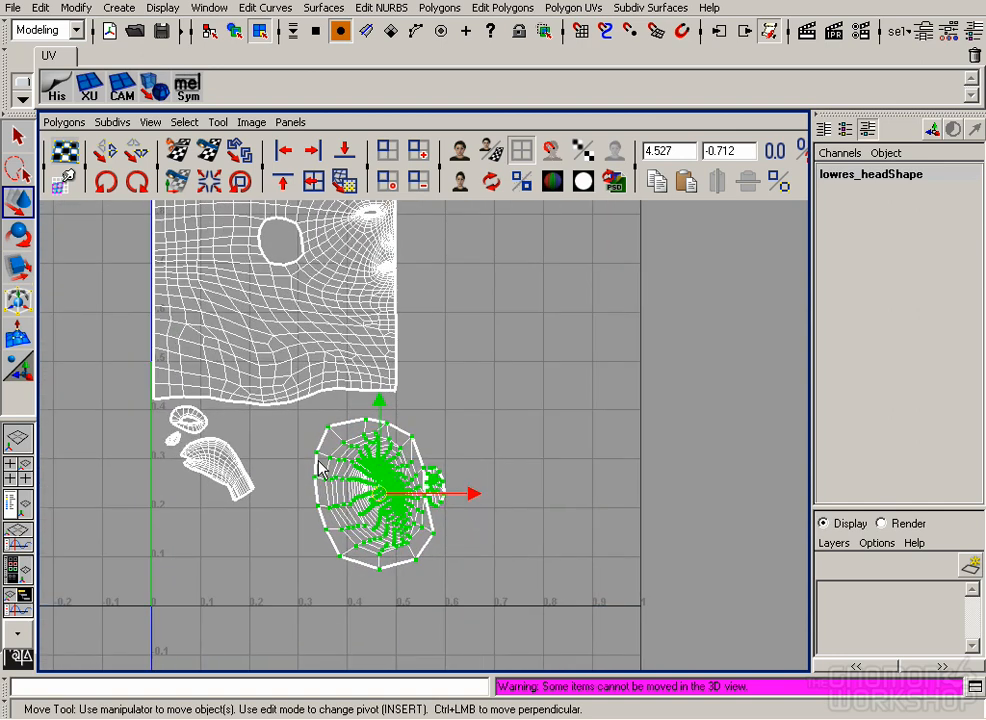
Scale the ear and ear canal shells down over the head shell's ear hole to compare their size with it.
{"action": "key", "text": "r"}
{"action": "left_click_drag", "start_coordinate": [380, 495], "coordinate": [168, 548]}
{"action": "key", "text": "w"}
{"action": "left_click_drag", "start_coordinate": [386, 502], "coordinate": [288, 247]}
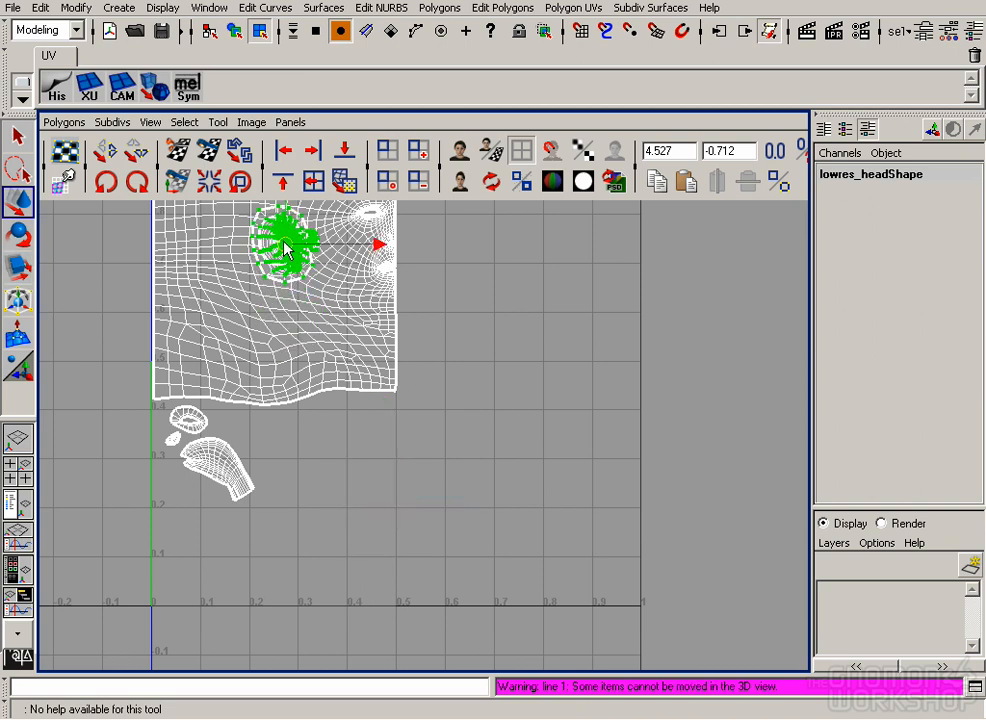
{"action": "middle_click_drag", "start_coordinate": [288, 247], "coordinate": [320, 391], "text": "alt"}
{"action": "right_click_drag", "start_coordinate": [322, 395], "coordinate": [385, 400], "text": "alt"}
{"action": "middle_click_drag", "start_coordinate": [253, 357], "coordinate": [292, 389], "text": "alt"}
{"action": "key", "text": "r"}
{"action": "left_click_drag", "start_coordinate": [278, 385], "coordinate": [12, 438]}
Move the ear shells below the half-head shell and rescale them, comparing their checker size with the surrounding skin.
{"action": "key", "text": "space"}
{"action": "right_click_drag", "start_coordinate": [521, 406], "coordinate": [538, 374], "text": "alt"}
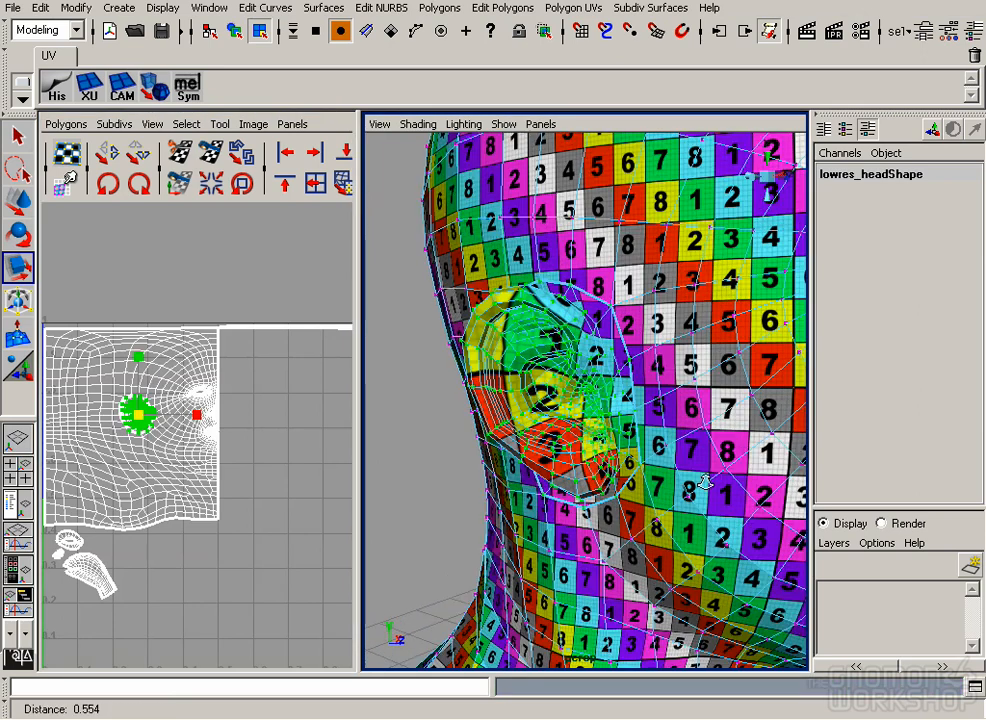
{"action": "key", "text": "w"}
{"action": "left_click_drag", "start_coordinate": [143, 422], "coordinate": [422, 488]}
{"action": "key", "text": "r"}
{"action": "key", "text": "w"}
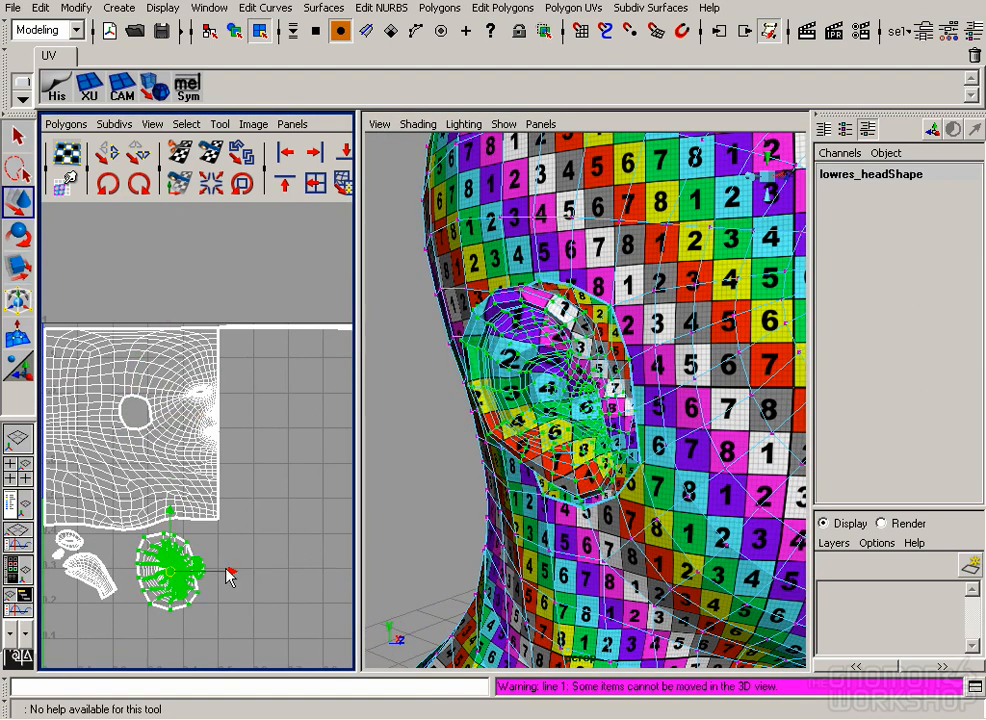
{"action": "key", "text": "r"}
{"action": "left_click_drag", "start_coordinate": [170, 573], "coordinate": [188, 558]}
{"action": "key", "text": "w"}
Spread the eye-socket, nostril and mouth shells into a row with the ear shells beneath the half-head shell.
{"action": "middle_click_drag", "start_coordinate": [65, 563], "coordinate": [238, 488], "text": "alt"}
{"action": "right_click_drag", "start_coordinate": [238, 488], "coordinate": [319, 485]}
{"action": "left_click_drag", "start_coordinate": [271, 505], "coordinate": [290, 503]}
{"action": "left_click_drag", "start_coordinate": [266, 450], "coordinate": [266, 443]}
{"action": "right_click_drag", "start_coordinate": [224, 474], "coordinate": [385, 600]}
{"action": "key", "text": "w"}
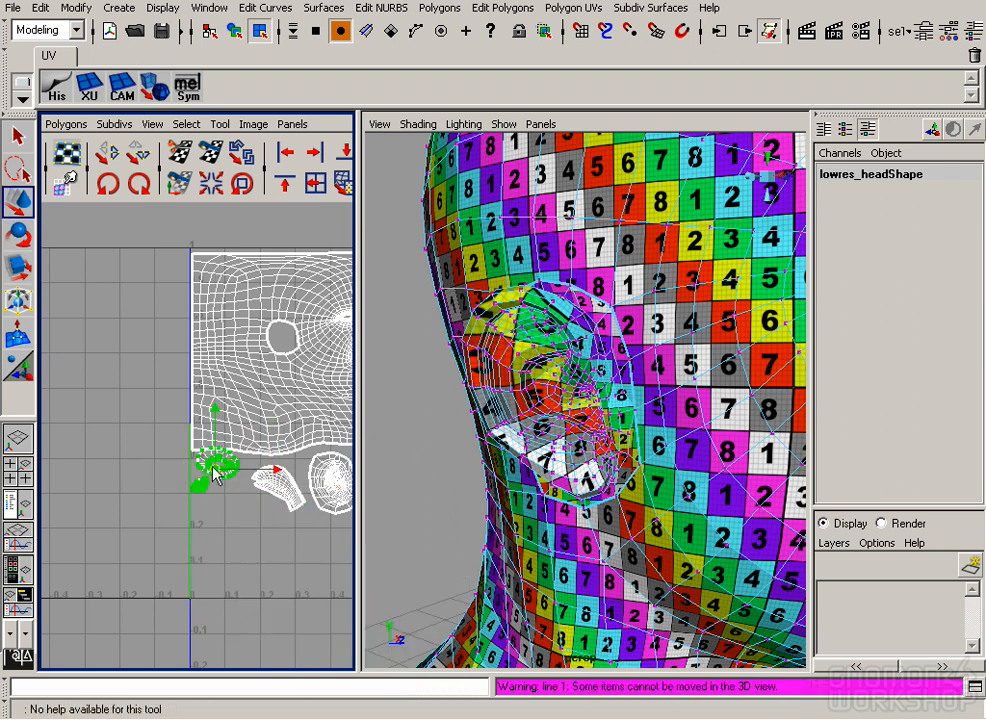
{"action": "right_click_drag", "start_coordinate": [247, 554], "coordinate": [247, 440], "text": "alt"}
{"action": "left_click", "coordinate": [247, 440]}
Return to object selection, clear the head's construction history and save the scene.
{"action": "left_click", "coordinate": [235, 31]}
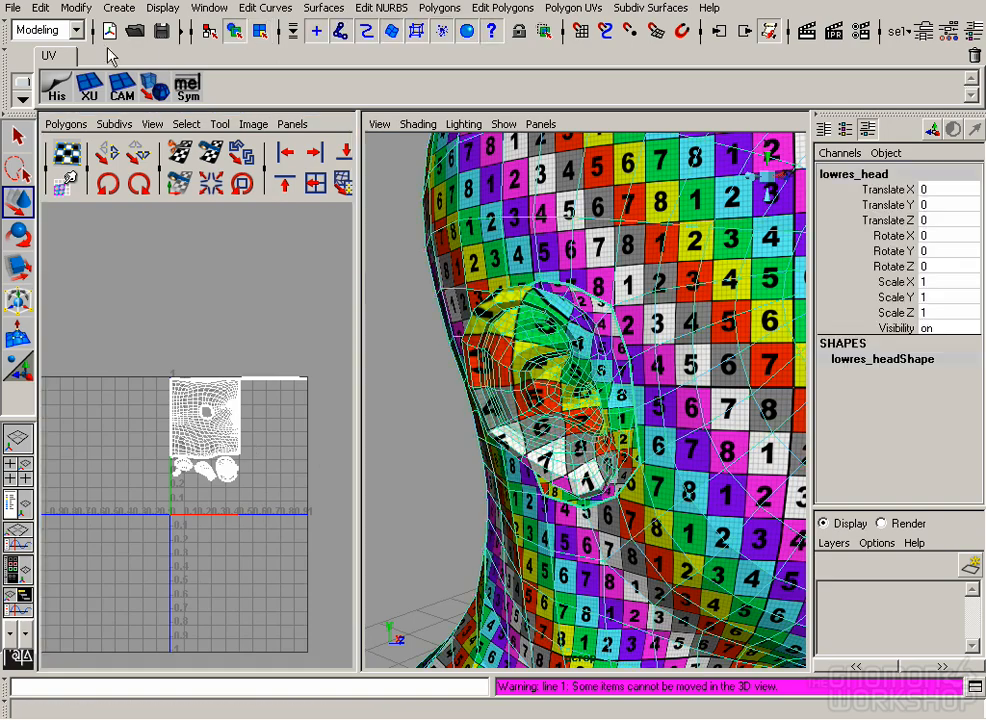
{"action": "key", "text": "q"}
{"action": "key", "text": "ctrl+s"}
Examine the checker texture around the ear and head, finish in a front view and save the scene.
{"action": "left_click", "coordinate": [405, 400]}
{"action": "right_click_drag", "start_coordinate": [555, 480], "coordinate": [502, 478], "text": "alt"}
{"action": "left_click_drag", "start_coordinate": [502, 478], "coordinate": [595, 450], "text": "alt"}
{"action": "middle_click_drag", "start_coordinate": [595, 450], "coordinate": [568, 447], "text": "alt"}
{"action": "left_click_drag", "start_coordinate": [568, 447], "coordinate": [468, 412], "text": "alt"}
{"action": "right_click_drag", "start_coordinate": [468, 412], "coordinate": [510, 420], "text": "alt"}
{"action": "left_click_drag", "start_coordinate": [510, 420], "coordinate": [480, 417], "text": "alt"}
{"action": "left_click", "coordinate": [562, 365]}
{"action": "middle_click_drag", "start_coordinate": [532, 338], "coordinate": [519, 349], "text": "alt"}
{"action": "left_click", "coordinate": [638, 399]}
{"action": "left_click_drag", "start_coordinate": [638, 399], "coordinate": [580, 407], "text": "alt"}
{"action": "left_click", "coordinate": [591, 408]}
{"action": "left_click", "coordinate": [508, 403]}
{"action": "key", "text": "ctrl+s"}
{"action": "left_click", "coordinate": [651, 484]}
{"action": "left_click_drag", "start_coordinate": [651, 484], "coordinate": [601, 448], "text": "alt"}
{"action": "right_click_drag", "start_coordinate": [601, 448], "coordinate": [643, 484], "text": "alt"}
{"action": "middle_click_drag", "start_coordinate": [643, 484], "coordinate": [642, 469], "text": "alt"}
Select all UV-mapped faces of the half head and mirror their UVs with precision 0.00025, Flip Horizontal, Offset U 1.0 and Offset V 0.0.
{"action": "right_click_drag", "start_coordinate": [262, 429], "coordinate": [270, 480]}
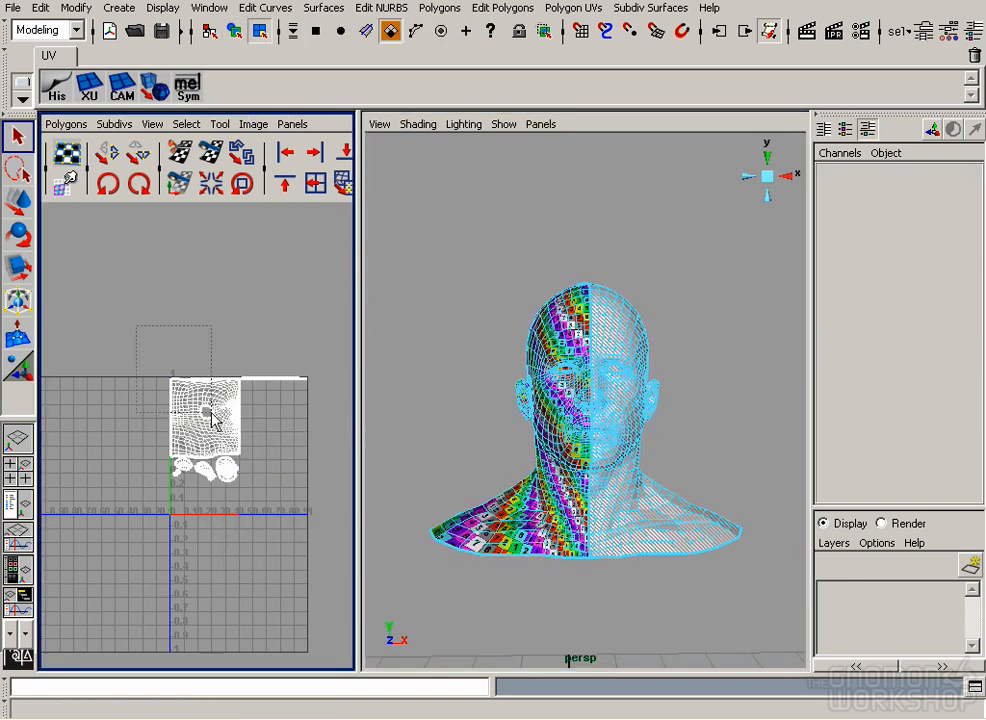
{"action": "left_click_drag", "start_coordinate": [140, 333], "coordinate": [355, 517]}
{"action": "left_click", "coordinate": [100, 95]}
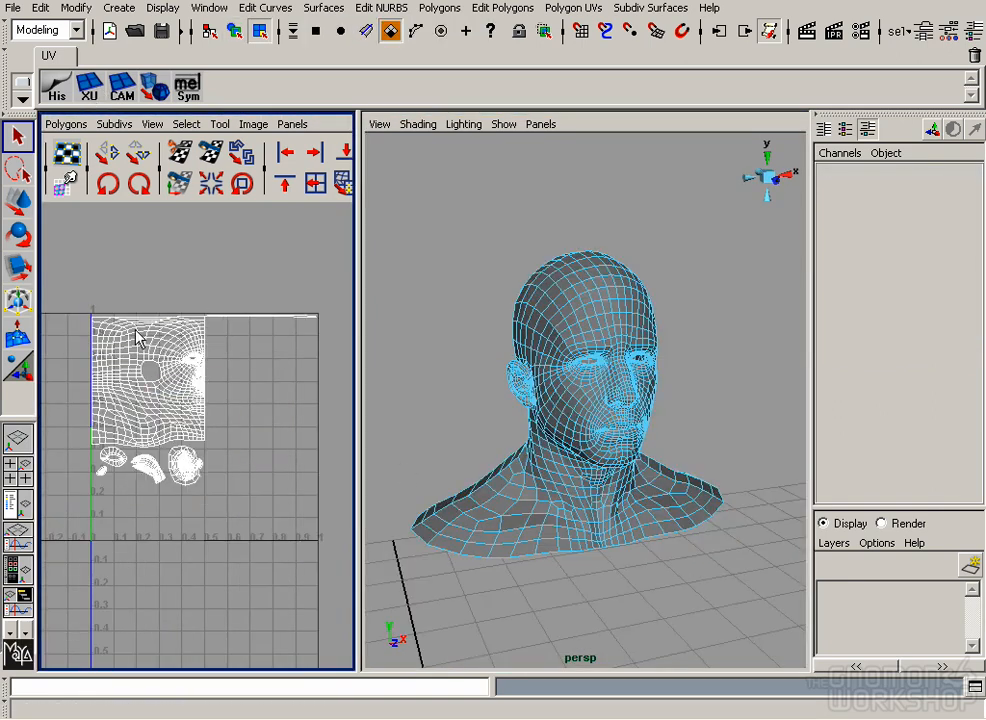
{"action": "left_click_drag", "start_coordinate": [74, 283], "coordinate": [335, 518]}
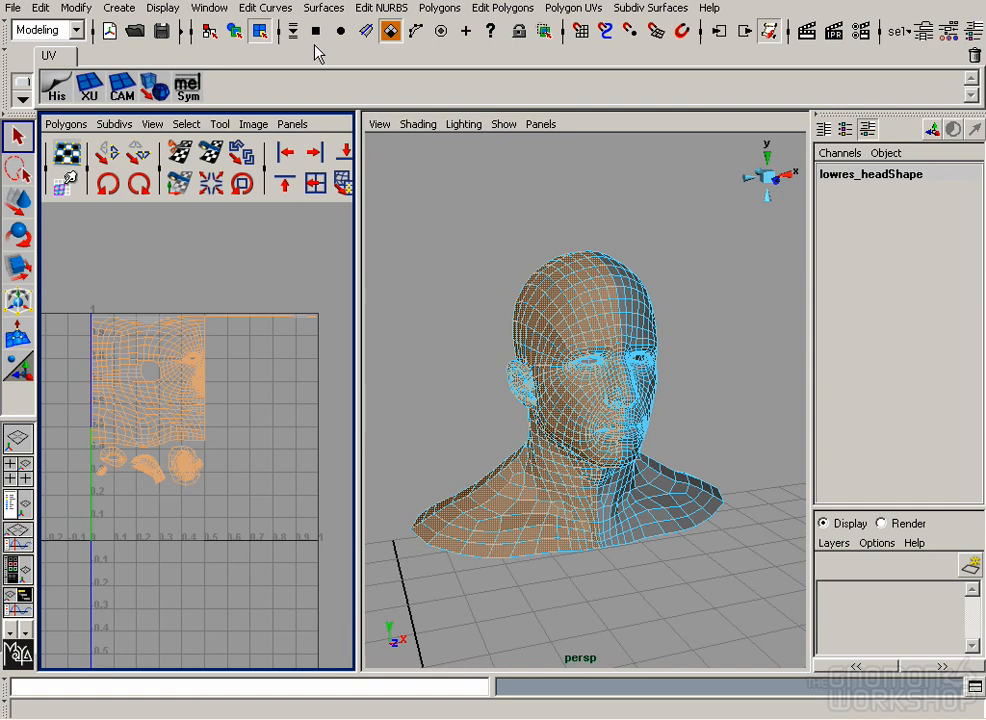
{"action": "left_click", "coordinate": [90, 88]}
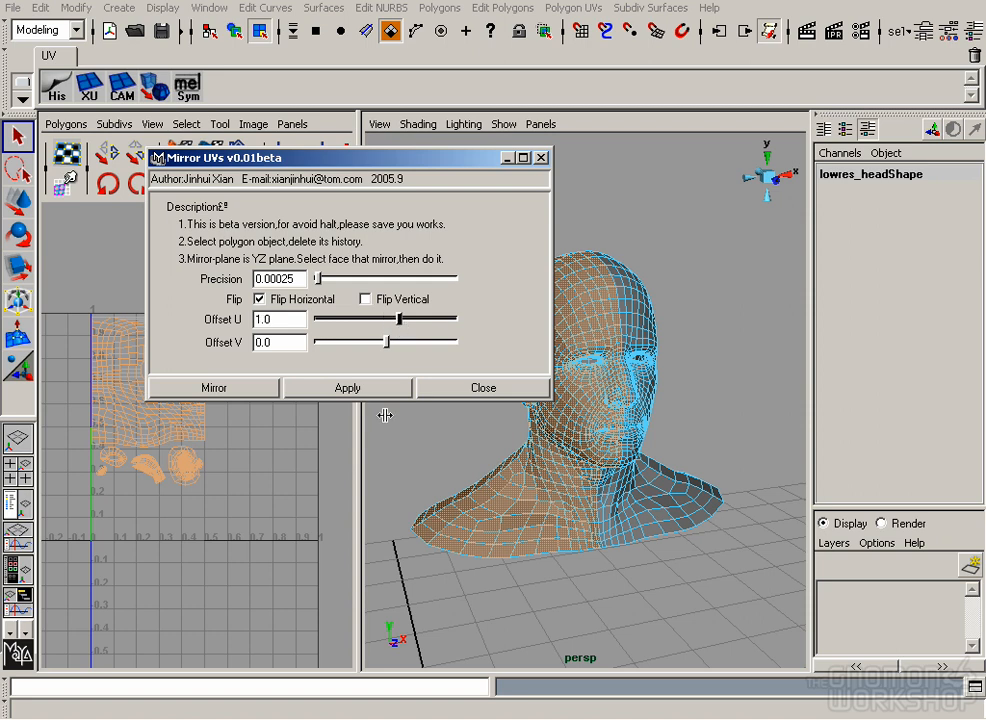
{"action": "left_click", "coordinate": [257, 389]}
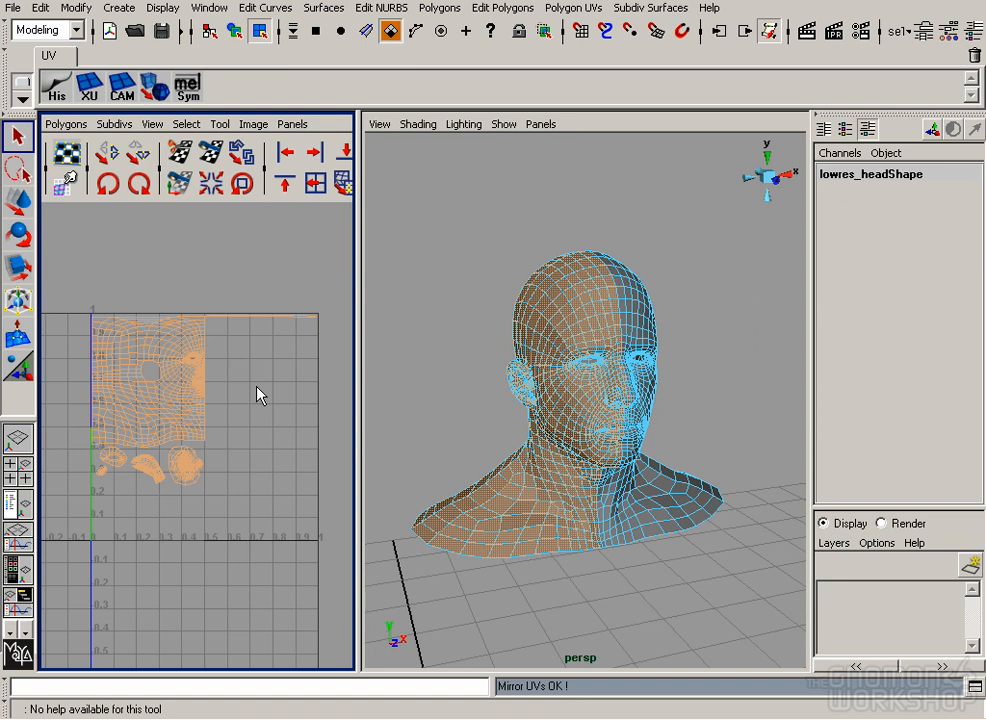
{"action": "left_click", "coordinate": [267, 476]}
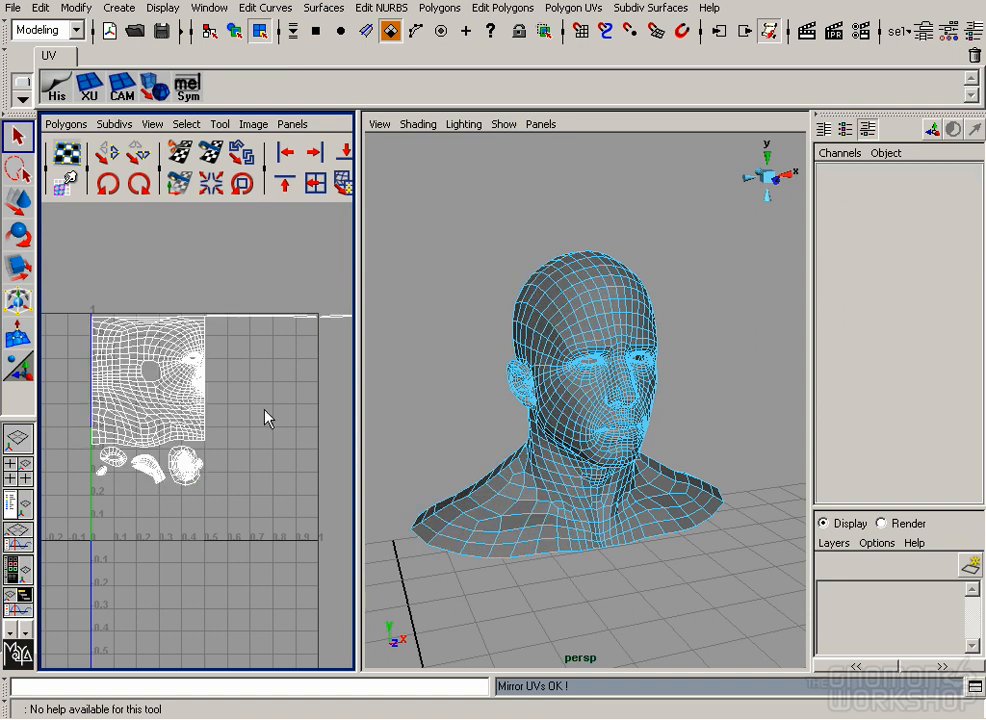
Return to object selection, select the low-res head and examine its mirrored UV shells and the long edges trailing from them.
{"action": "left_click", "coordinate": [235, 31]}
{"action": "left_click", "coordinate": [455, 371]}
{"action": "key", "text": "z"}
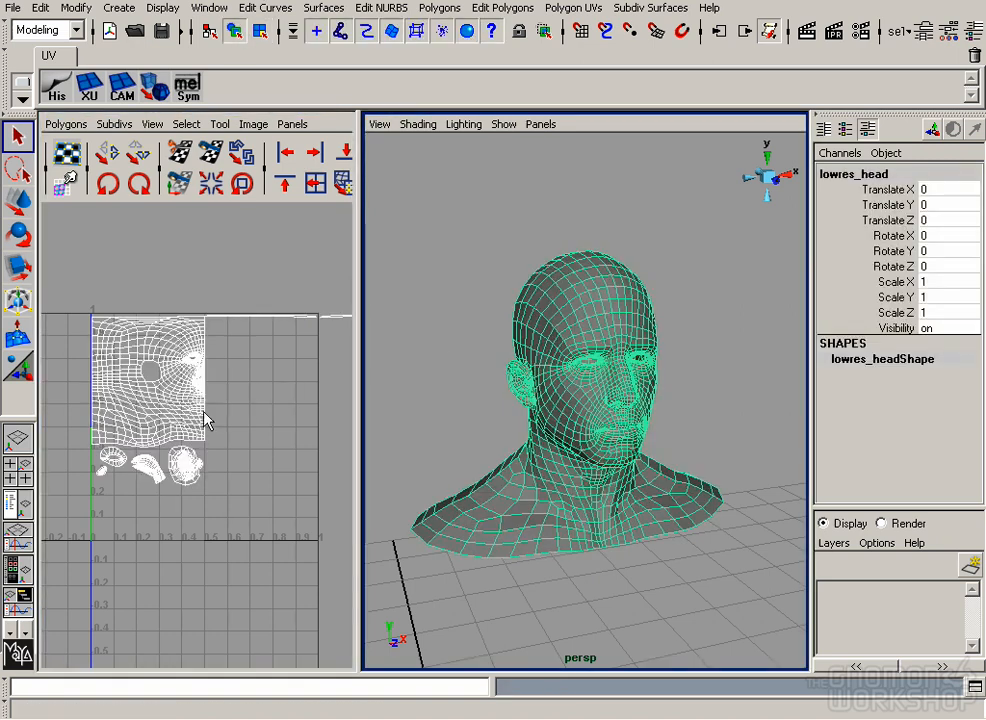
{"action": "right_click_drag", "start_coordinate": [163, 420], "coordinate": [17, 432], "text": "alt"}
{"action": "middle_click_drag", "start_coordinate": [261, 440], "coordinate": [158, 438], "text": "alt"}
{"action": "right_click_drag", "start_coordinate": [158, 438], "coordinate": [385, 509], "text": "alt"}
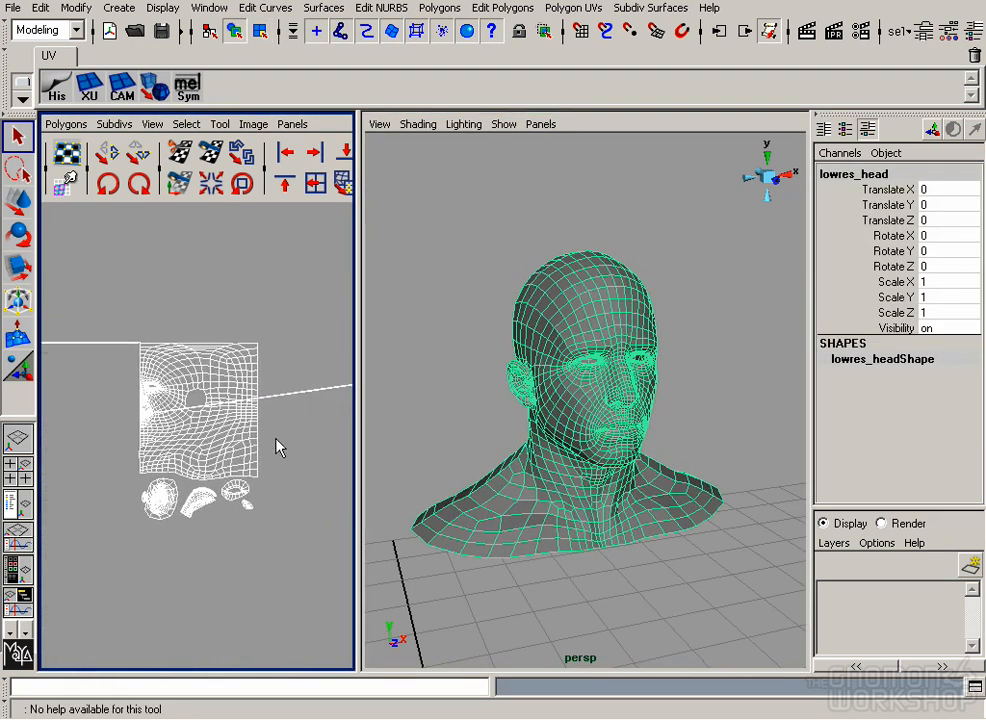
{"action": "middle_click_drag", "start_coordinate": [268, 447], "coordinate": [88, 418], "text": "alt"}
Select the stray UVs far beyond the mirrored half in UV mode and move them back to its face edge.
{"action": "right_click_drag", "start_coordinate": [264, 408], "coordinate": [308, 414]}
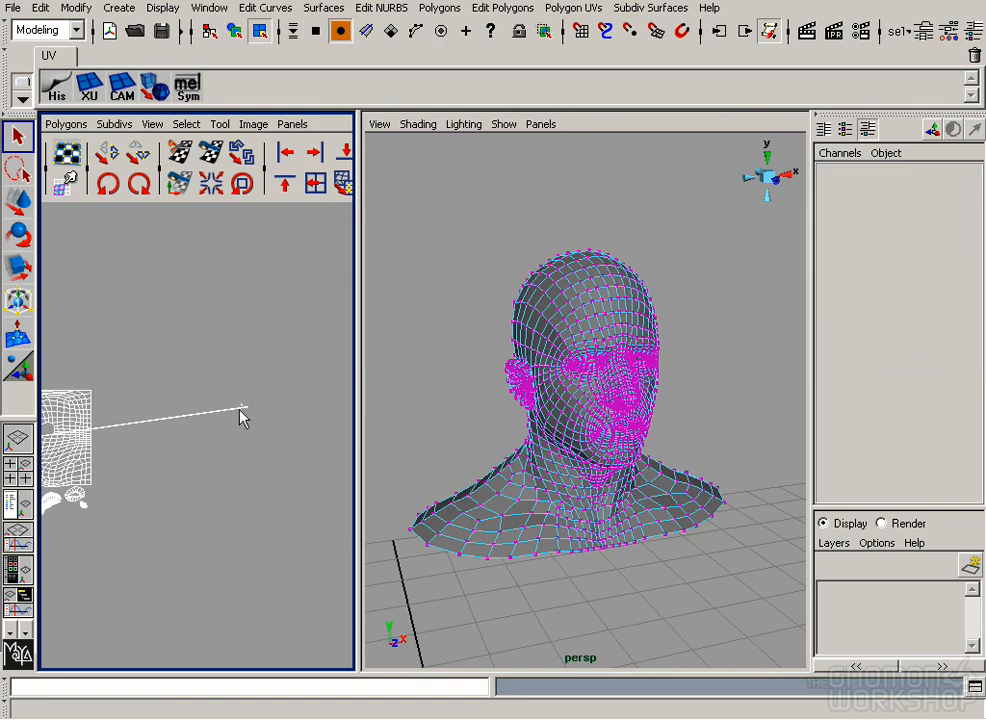
{"action": "right_click_drag", "start_coordinate": [229, 398], "coordinate": [307, 432], "text": "alt"}
{"action": "middle_click_drag", "start_coordinate": [307, 432], "coordinate": [277, 447], "text": "alt"}
{"action": "left_click_drag", "start_coordinate": [321, 396], "coordinate": [152, 423]}
{"action": "key", "text": "w"}
{"action": "right_click_drag", "start_coordinate": [152, 423], "coordinate": [57, 458], "text": "alt"}
{"action": "key", "text": "space"}
{"action": "middle_click_drag", "start_coordinate": [344, 392], "coordinate": [674, 378], "text": "alt"}
{"action": "left_click_drag", "start_coordinate": [696, 405], "coordinate": [122, 457]}
Snap the displaced UVs onto the straight face edge of the mirrored half-head shell.
{"action": "key", "text": "f"}
{"action": "right_click_drag", "start_coordinate": [232, 392], "coordinate": [100, 368], "text": "alt"}
{"action": "middle_click_drag", "start_coordinate": [450, 372], "coordinate": [232, 436], "text": "alt"}
{"action": "right_click_drag", "start_coordinate": [232, 436], "coordinate": [146, 388], "text": "alt"}
{"action": "middle_click_drag", "start_coordinate": [361, 434], "coordinate": [176, 524], "text": "alt"}
{"action": "left_click_drag", "start_coordinate": [129, 557], "coordinate": [482, 327]}
{"action": "left_click", "coordinate": [443, 316]}
{"action": "left_click", "coordinate": [483, 288]}
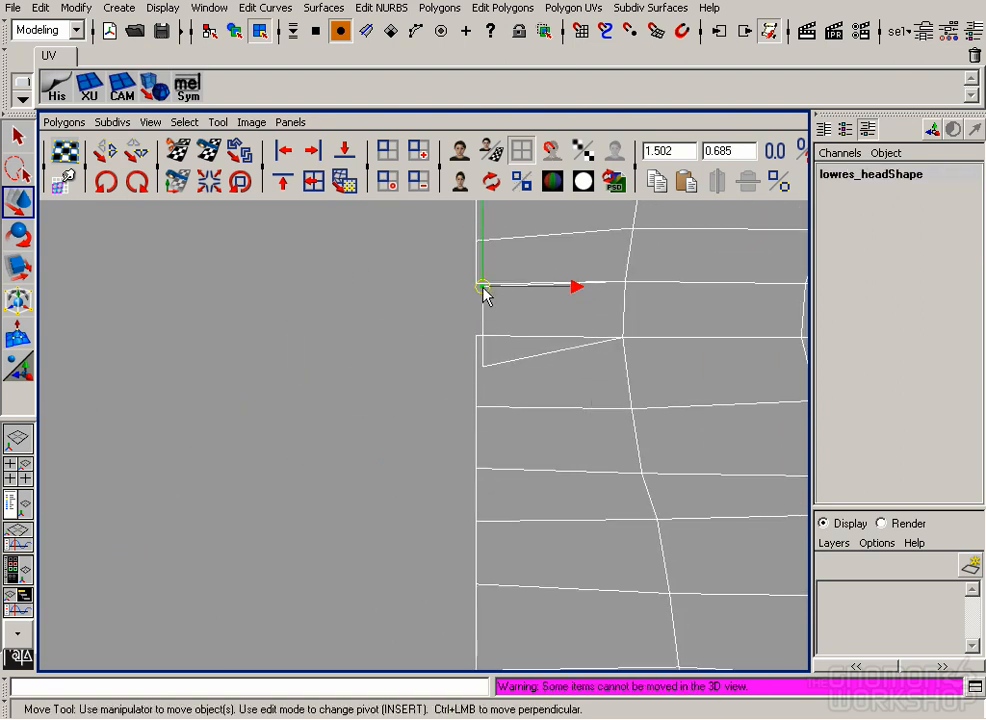
{"action": "left_click_drag", "start_coordinate": [487, 282], "coordinate": [479, 282]}
{"action": "left_click", "coordinate": [483, 365]}
{"action": "left_click", "coordinate": [483, 368]}
{"action": "left_click", "coordinate": [483, 368]}
{"action": "key", "text": "v"}
{"action": "left_click_drag", "start_coordinate": [483, 368], "coordinate": [475, 342]}
Switch to edge selection and examine the mirrored half's face edge and outer borders against the original half.
{"action": "left_click", "coordinate": [440, 340]}
{"action": "mouse_move", "coordinate": [497, 294]}
{"action": "right_mouse_down"}
{"action": "mouse_move", "coordinate": [502, 265]}
{"action": "mouse_move", "coordinate": [500, 287]}
{"action": "right_mouse_up"}
{"action": "right_click_drag", "start_coordinate": [546, 329], "coordinate": [404, 366], "text": "alt"}
{"action": "middle_click_drag", "start_coordinate": [456, 360], "coordinate": [304, 367], "text": "alt"}
{"action": "right_click_drag", "start_coordinate": [304, 367], "coordinate": [275, 363], "text": "alt"}
{"action": "middle_click_drag", "start_coordinate": [461, 440], "coordinate": [171, 380], "text": "alt"}
{"action": "right_click_drag", "start_coordinate": [171, 380], "coordinate": [126, 369], "text": "alt"}
{"action": "right_click_drag", "start_coordinate": [205, 428], "coordinate": [84, 378], "text": "alt"}
{"action": "middle_click_drag", "start_coordinate": [474, 389], "coordinate": [304, 437], "text": "alt"}
{"action": "right_click_drag", "start_coordinate": [304, 437], "coordinate": [212, 415], "text": "alt"}
{"action": "middle_click_drag", "start_coordinate": [455, 481], "coordinate": [409, 321], "text": "alt"}
{"action": "right_click_drag", "start_coordinate": [409, 321], "coordinate": [251, 337], "text": "alt"}
{"action": "middle_click_drag", "start_coordinate": [251, 337], "coordinate": [335, 345], "text": "alt"}
{"action": "middle_click_drag", "start_coordinate": [624, 353], "coordinate": [400, 343], "text": "alt"}
{"action": "left_click", "coordinate": [553, 340]}
{"action": "right_click_drag", "start_coordinate": [552, 340], "coordinate": [550, 303]}
Examine the small shells beneath the mirrored half-head, down to the tangled edges of the one beside the ear.
{"action": "middle_click_drag", "start_coordinate": [343, 392], "coordinate": [616, 396], "text": "alt"}
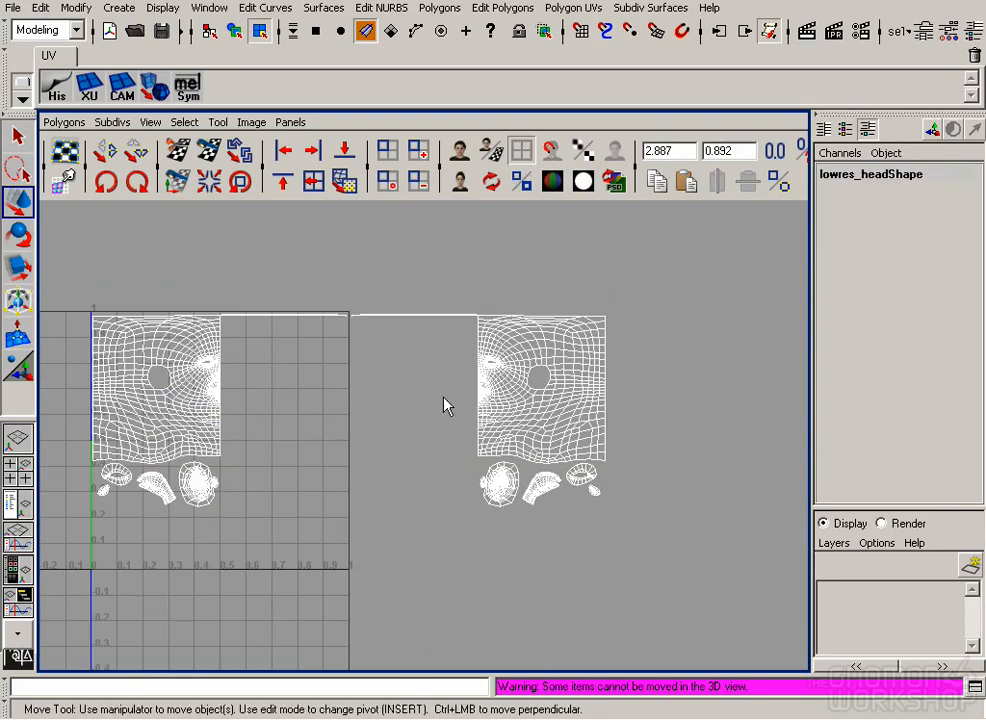
{"action": "middle_click_drag", "start_coordinate": [475, 404], "coordinate": [238, 428], "text": "alt"}
{"action": "right_click_drag", "start_coordinate": [238, 428], "coordinate": [362, 399], "text": "alt"}
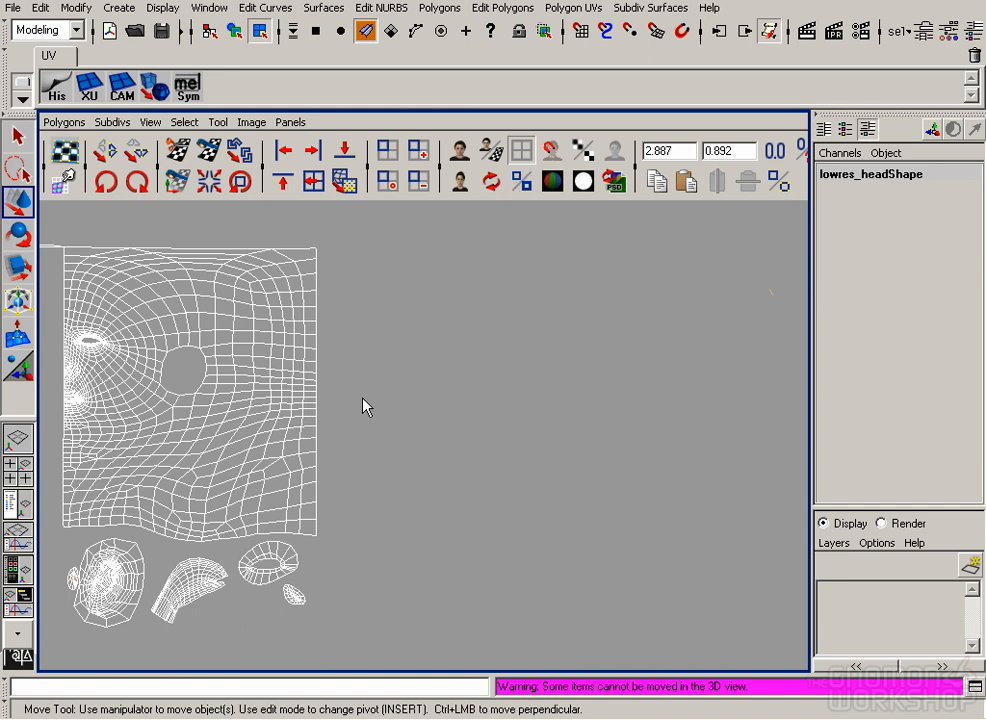
{"action": "middle_click_drag", "start_coordinate": [189, 500], "coordinate": [449, 352], "text": "alt"}
{"action": "right_click_drag", "start_coordinate": [110, 438], "coordinate": [380, 376], "text": "alt"}
{"action": "middle_click_drag", "start_coordinate": [360, 665], "coordinate": [769, 678], "text": "alt"}
{"action": "right_click_drag", "start_coordinate": [769, 678], "coordinate": [226, 293], "text": "alt"}
{"action": "middle_click_drag", "start_coordinate": [755, 318], "coordinate": [502, 348], "text": "alt"}
{"action": "right_click_drag", "start_coordinate": [502, 348], "coordinate": [555, 352]}
{"action": "key", "text": "f"}
{"action": "right_click_drag", "start_coordinate": [182, 430], "coordinate": [55, 412], "text": "alt"}
{"action": "middle_click_drag", "start_coordinate": [504, 423], "coordinate": [279, 425], "text": "alt"}
{"action": "middle_click_drag", "start_coordinate": [177, 438], "coordinate": [506, 440]}
{"action": "middle_click_drag", "start_coordinate": [512, 414], "coordinate": [374, 442], "text": "alt"}
{"action": "right_click_drag", "start_coordinate": [374, 442], "coordinate": [385, 494], "text": "alt"}
{"action": "right_click_drag", "start_coordinate": [385, 495], "coordinate": [388, 456]}
{"action": "left_click", "coordinate": [355, 438]}
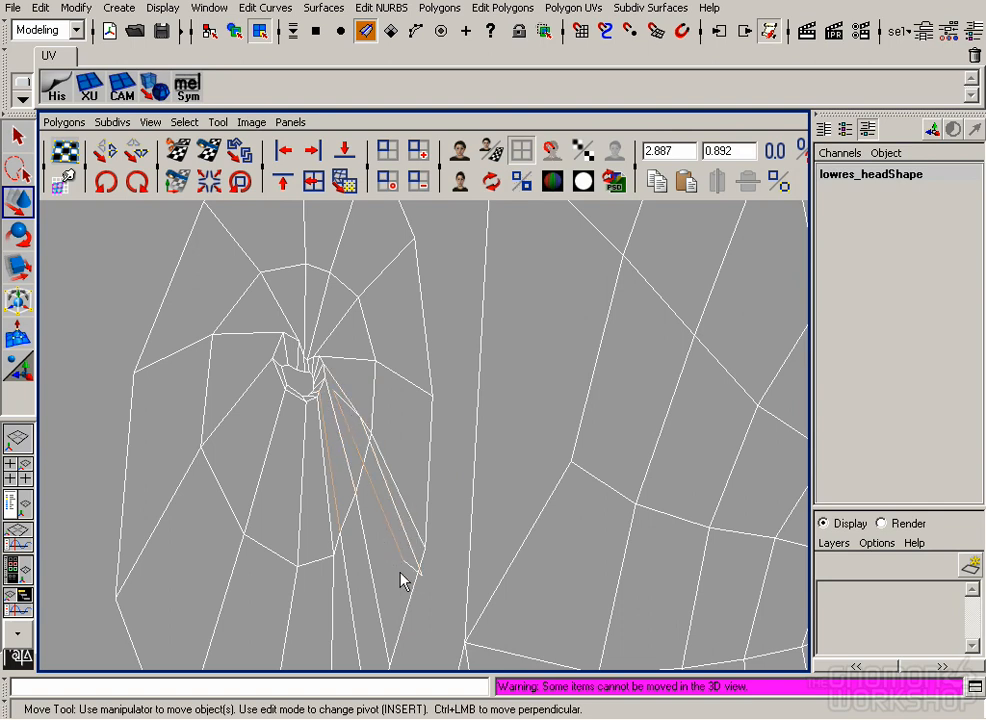
{"action": "key", "text": "ctrl+z"}
{"action": "key", "text": "ctrl+z"}
{"action": "mouse_move", "coordinate": [378, 481]}
{"action": "left_mouse_down"}
{"action": "mouse_move", "coordinate": [374, 472]}
{"action": "mouse_move", "coordinate": [396, 479]}
{"action": "left_mouse_up"}
{"action": "key", "text": "ctrl+z"}
{"action": "right_click_drag", "start_coordinate": [371, 478], "coordinate": [376, 441]}
{"action": "left_click", "coordinate": [358, 442]}
{"action": "key", "text": "ctrl+z"}
Snap the misplaced UVs inside the small shell beside the ear to their matching points to untangle it.
{"action": "left_click_drag", "start_coordinate": [384, 482], "coordinate": [355, 475]}
{"action": "left_click", "coordinate": [376, 550]}
{"action": "key", "text": "v"}
{"action": "right_click_drag", "start_coordinate": [381, 553], "coordinate": [372, 553]}
{"action": "left_click", "coordinate": [373, 552]}
{"action": "key", "text": "v"}
{"action": "left_click_drag", "start_coordinate": [376, 551], "coordinate": [355, 493]}
{"action": "left_click", "coordinate": [394, 567]}
{"action": "key", "text": "v"}
{"action": "key", "text": "v"}
{"action": "left_click_drag", "start_coordinate": [303, 386], "coordinate": [337, 390]}
{"action": "left_click", "coordinate": [333, 412]}
{"action": "key", "text": "v"}
Return to edge selection and check the remaining border edges of both halves, including the long edges across their tops.
{"action": "right_click_drag", "start_coordinate": [352, 431], "coordinate": [357, 398]}
{"action": "right_click_drag", "start_coordinate": [355, 398], "coordinate": [125, 358], "text": "alt"}
{"action": "right_click_drag", "start_coordinate": [640, 450], "coordinate": [223, 326], "text": "alt"}
{"action": "middle_click_drag", "start_coordinate": [223, 326], "coordinate": [328, 407], "text": "alt"}
{"action": "right_click_drag", "start_coordinate": [328, 407], "coordinate": [609, 408], "text": "alt"}
{"action": "middle_click_drag", "start_coordinate": [609, 408], "coordinate": [598, 538], "text": "alt"}
{"action": "left_click", "coordinate": [447, 361]}
{"action": "middle_click_drag", "start_coordinate": [262, 431], "coordinate": [220, 434], "text": "alt"}
{"action": "left_click", "coordinate": [220, 434]}
{"action": "left_click", "coordinate": [257, 368]}
{"action": "middle_click_drag", "start_coordinate": [257, 371], "coordinate": [468, 376], "text": "alt"}
{"action": "left_click", "coordinate": [455, 384]}
Select the stray UVs between the two halves' top borders and raise them to about V 1.276, above the 0–1 square.
{"action": "right_click_drag", "start_coordinate": [447, 385], "coordinate": [498, 388]}
{"action": "mouse_move", "coordinate": [403, 331]}
{"action": "left_mouse_down"}
{"action": "mouse_move", "coordinate": [489, 386]}
{"action": "mouse_move", "coordinate": [566, 390]}
{"action": "left_mouse_up"}
{"action": "left_click_drag", "start_coordinate": [490, 346], "coordinate": [490, 195]}
{"action": "left_click", "coordinate": [473, 295]}
Select all UVs of the mirrored half, including its raised strip UVs, and slide them in U against the original half.
{"action": "right_click_drag", "start_coordinate": [630, 405], "coordinate": [544, 415], "text": "alt"}
{"action": "middle_click_drag", "start_coordinate": [544, 415], "coordinate": [381, 344], "text": "alt"}
{"action": "left_click_drag", "start_coordinate": [402, 584], "coordinate": [640, 320]}
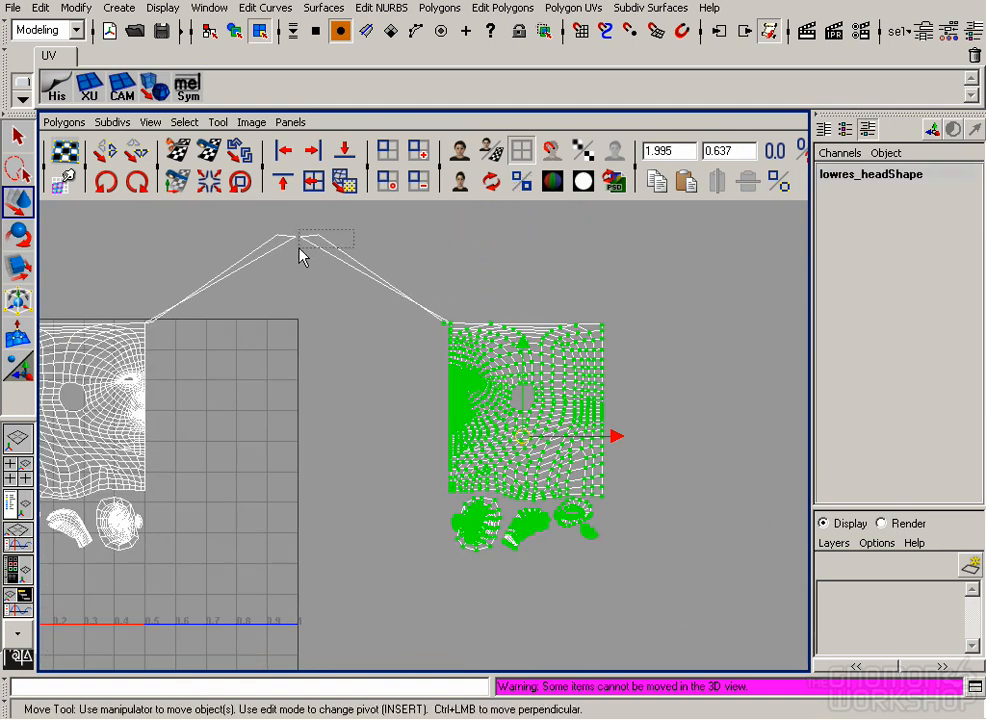
{"action": "left_click_drag", "start_coordinate": [544, 397], "coordinate": [240, 394]}
Fine-tune the mirrored half in U so its face edge sits close beside the original half's with a narrow gap.
{"action": "middle_click_drag", "start_coordinate": [161, 425], "coordinate": [322, 441], "text": "alt"}
{"action": "right_click_drag", "start_coordinate": [322, 441], "coordinate": [445, 468], "text": "alt"}
{"action": "middle_click_drag", "start_coordinate": [288, 425], "coordinate": [338, 430], "text": "alt"}
{"action": "right_click_drag", "start_coordinate": [338, 430], "coordinate": [412, 434], "text": "alt"}
{"action": "right_click_drag", "start_coordinate": [284, 431], "coordinate": [360, 470], "text": "alt"}
{"action": "middle_click_drag", "start_coordinate": [360, 470], "coordinate": [645, 462], "text": "alt"}
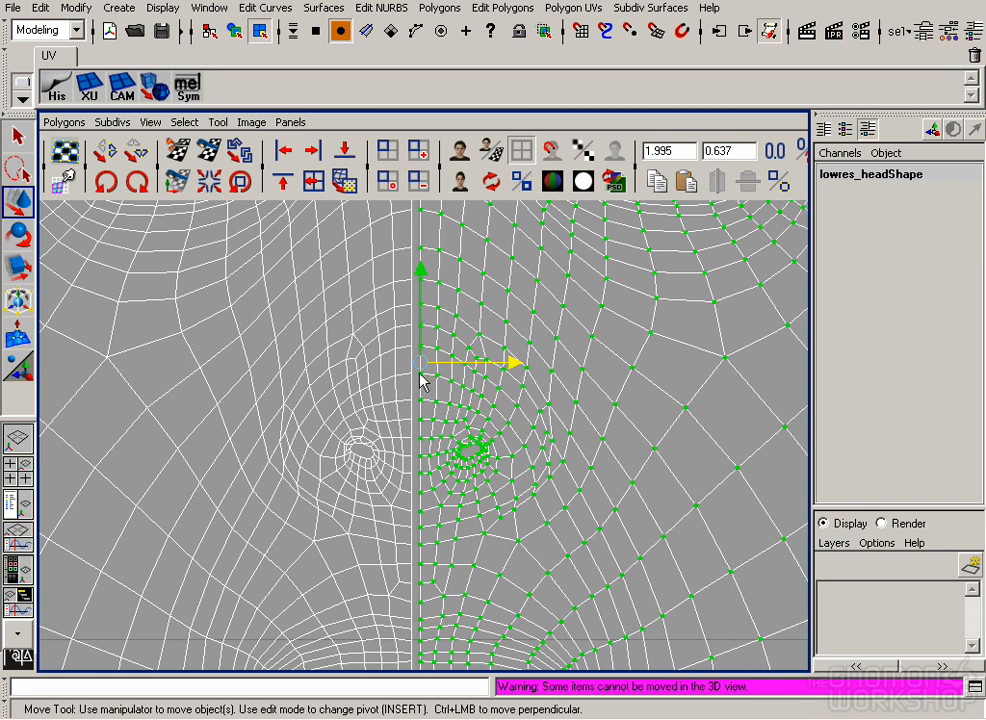
{"action": "right_click_drag", "start_coordinate": [602, 419], "coordinate": [590, 413], "text": "alt"}
{"action": "left_click_drag", "start_coordinate": [515, 364], "coordinate": [521, 366]}
Select the original half's shells and nudge them slightly in U toward the mirrored half.
{"action": "right_click_drag", "start_coordinate": [521, 366], "coordinate": [216, 365], "text": "alt"}
{"action": "left_click_drag", "start_coordinate": [180, 210], "coordinate": [684, 578]}
{"action": "key", "text": "f"}
{"action": "right_click_drag", "start_coordinate": [373, 409], "coordinate": [358, 392], "text": "alt"}
{"action": "left_click_drag", "start_coordinate": [496, 340], "coordinate": [507, 347]}
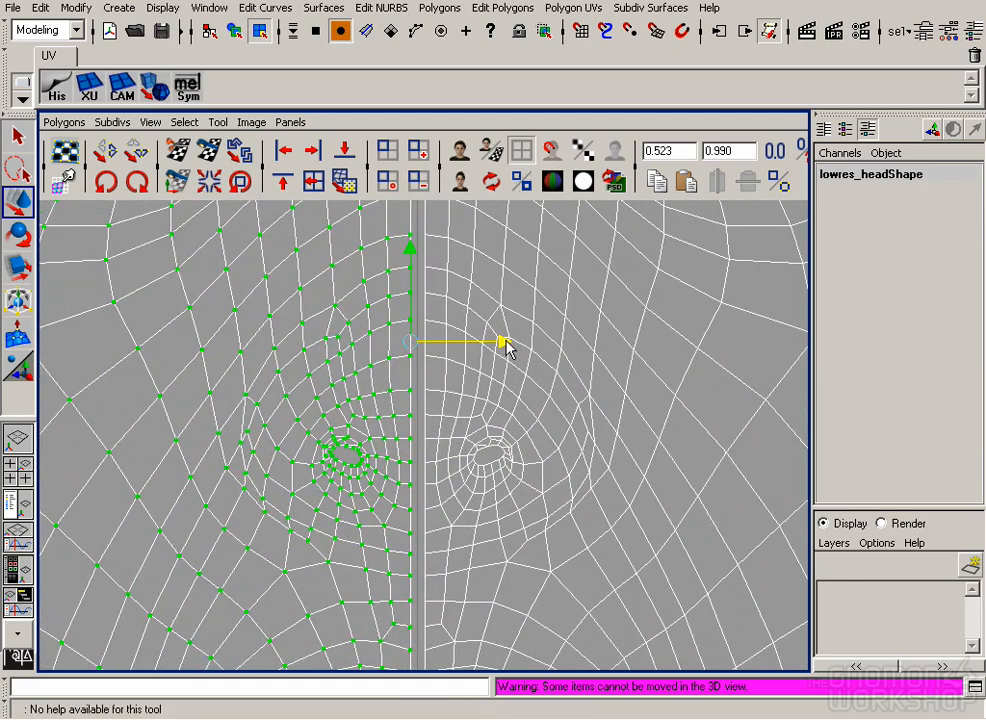
Bring the raised UVs of both strips closer together above the centre seam of the head shells.
{"action": "right_click_drag", "start_coordinate": [507, 347], "coordinate": [195, 308], "text": "alt"}
{"action": "left_click", "coordinate": [195, 308]}
{"action": "middle_click_drag", "start_coordinate": [298, 248], "coordinate": [280, 316], "text": "alt"}
{"action": "right_click_drag", "start_coordinate": [280, 316], "coordinate": [657, 474], "text": "alt"}
{"action": "right_click_drag", "start_coordinate": [500, 332], "coordinate": [332, 356], "text": "alt"}
{"action": "middle_click_drag", "start_coordinate": [434, 341], "coordinate": [380, 429], "text": "alt"}
{"action": "left_click_drag", "start_coordinate": [540, 322], "coordinate": [392, 363]}
{"action": "left_click_drag", "start_coordinate": [62, 315], "coordinate": [182, 398]}
{"action": "middle_click_drag", "start_coordinate": [182, 400], "coordinate": [433, 405]}
{"action": "left_click_drag", "start_coordinate": [300, 328], "coordinate": [299, 328]}
{"action": "left_click_drag", "start_coordinate": [418, 354], "coordinate": [492, 356]}
{"action": "left_click", "coordinate": [480, 385]}
Sew the long shared edge between the two raised strips above the head shells.
{"action": "right_click_drag", "start_coordinate": [368, 430], "coordinate": [390, 395], "text": "alt"}
{"action": "left_click", "coordinate": [360, 422]}
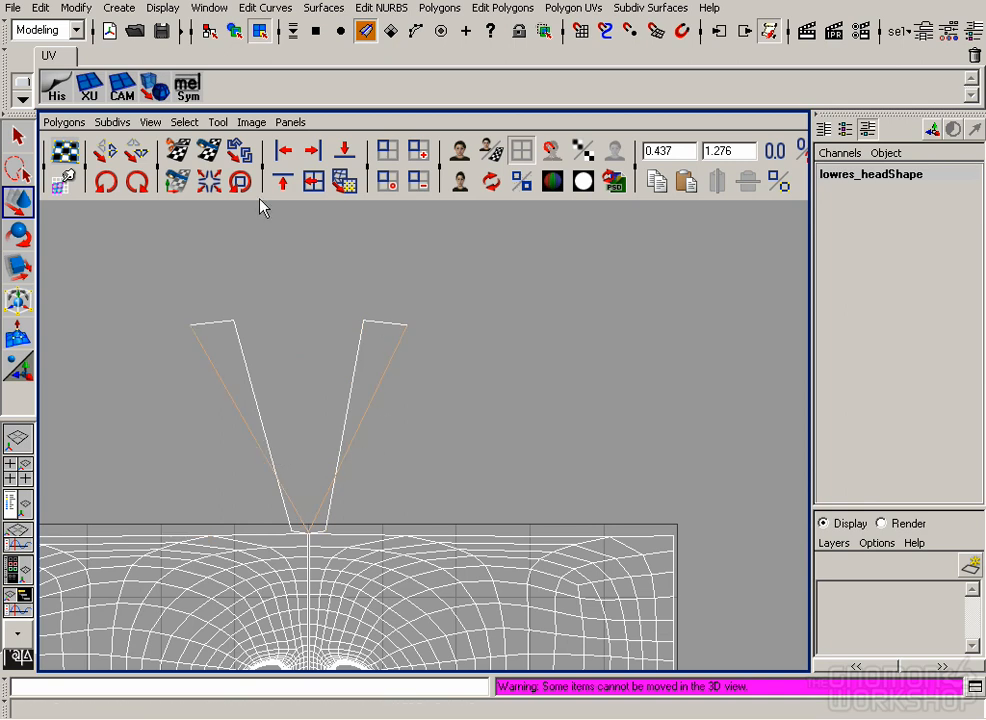
{"action": "left_click", "coordinate": [212, 156]}
{"action": "left_click", "coordinate": [392, 463]}
{"action": "middle_click_drag", "start_coordinate": [326, 465], "coordinate": [375, 503], "text": "alt"}
{"action": "left_click", "coordinate": [343, 502]}
Spread the joined strip by moving its upper outer UV and both lower corner UVs away from the centre in U.
{"action": "right_click_drag", "start_coordinate": [456, 490], "coordinate": [512, 490]}
{"action": "left_click", "coordinate": [394, 319]}
{"action": "left_click_drag", "start_coordinate": [442, 322], "coordinate": [508, 334]}
{"action": "left_click", "coordinate": [322, 530]}
{"action": "left_click_drag", "start_coordinate": [360, 529], "coordinate": [312, 528]}
{"action": "left_click", "coordinate": [322, 537]}
{"action": "left_click", "coordinate": [322, 530]}
{"action": "left_click_drag", "start_coordinate": [378, 529], "coordinate": [459, 528]}
Sew the lower edges of the joined strip to the matching top border edges of the two head halves.
{"action": "right_click_drag", "start_coordinate": [401, 429], "coordinate": [410, 380]}
{"action": "left_click", "coordinate": [416, 378]}
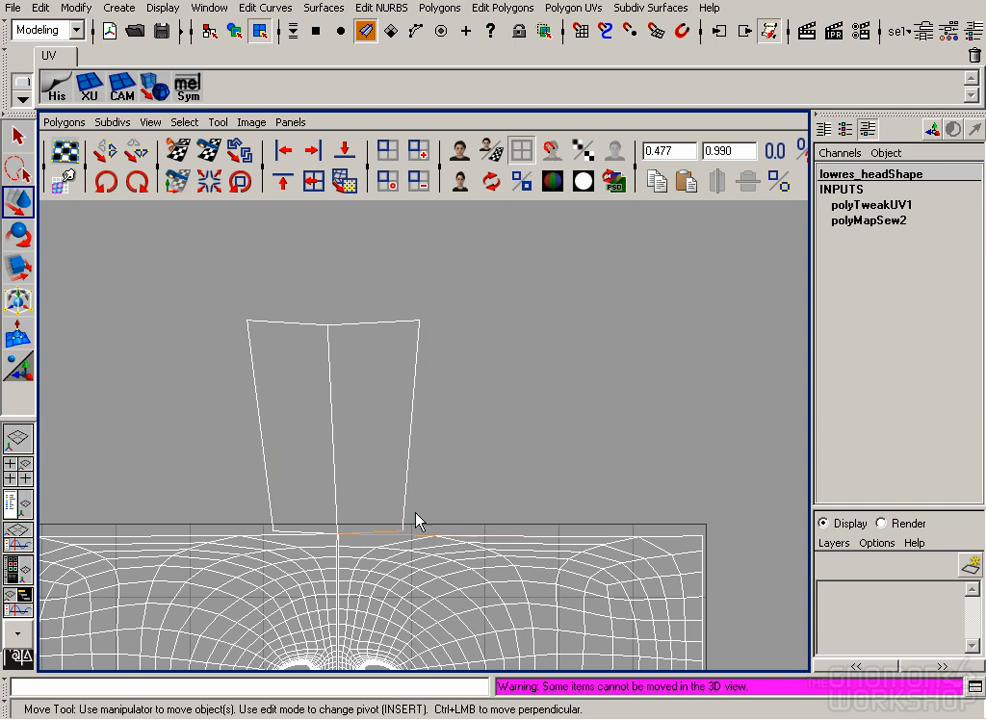
{"action": "left_click", "coordinate": [207, 151]}
{"action": "left_click", "coordinate": [300, 532]}
{"action": "left_click", "coordinate": [207, 151]}
{"action": "left_click", "coordinate": [400, 536]}
{"action": "left_click", "coordinate": [207, 151]}
{"action": "left_click", "coordinate": [362, 497]}
Move the strip's two upper corner UVs down to the outer top corners of the mirrored and original head halves.
{"action": "middle_click_drag", "start_coordinate": [362, 497], "coordinate": [370, 430], "text": "alt"}
{"action": "right_click_drag", "start_coordinate": [366, 404], "coordinate": [357, 564], "text": "alt"}
{"action": "middle_click_drag", "start_coordinate": [492, 493], "coordinate": [502, 568], "text": "alt"}
{"action": "right_click_drag", "start_coordinate": [502, 568], "coordinate": [462, 400], "text": "alt"}
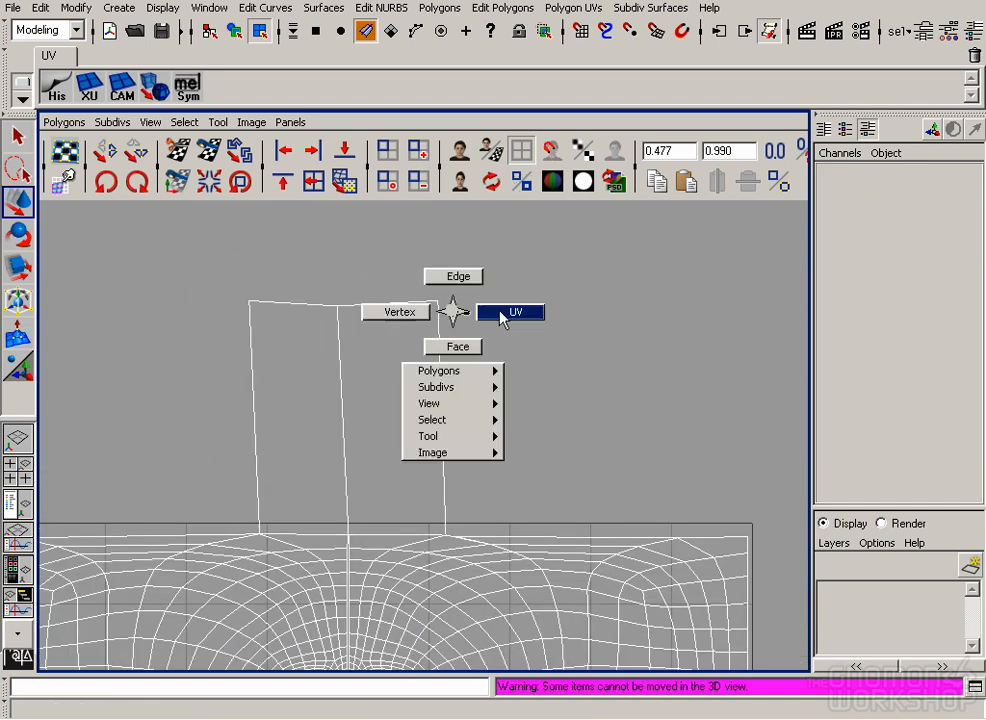
{"action": "left_click_drag", "start_coordinate": [443, 317], "coordinate": [425, 290]}
{"action": "middle_click_drag", "start_coordinate": [477, 334], "coordinate": [743, 529]}
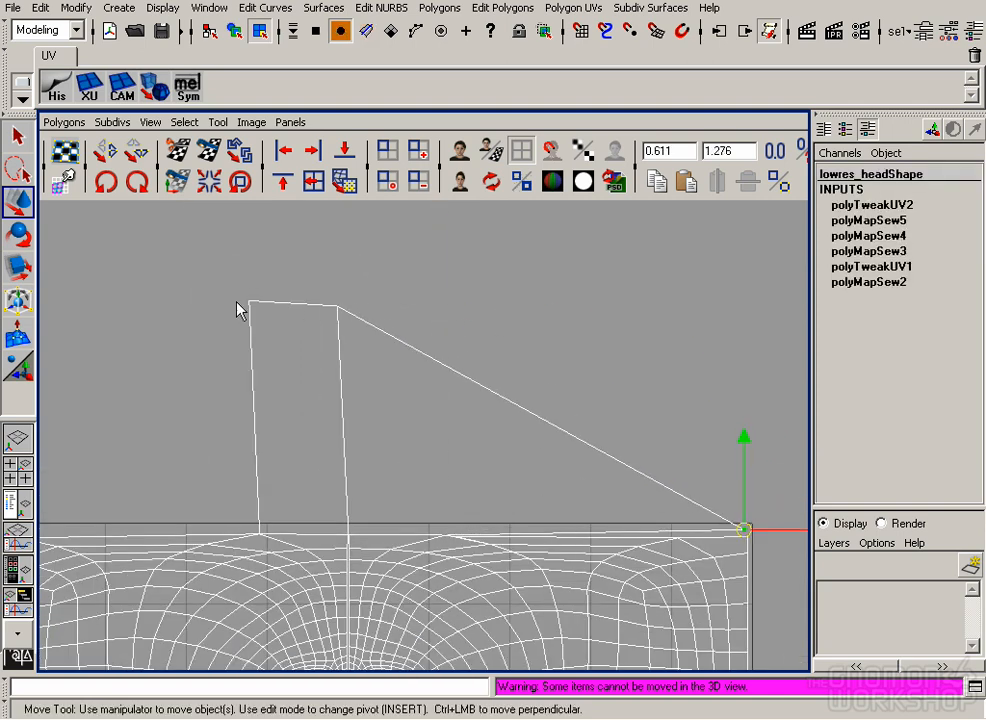
{"action": "middle_click_drag", "start_coordinate": [253, 297], "coordinate": [408, 315], "text": "alt"}
{"action": "left_click_drag", "start_coordinate": [326, 288], "coordinate": [480, 378]}
{"action": "middle_click_drag", "start_coordinate": [480, 378], "coordinate": [100, 557]}
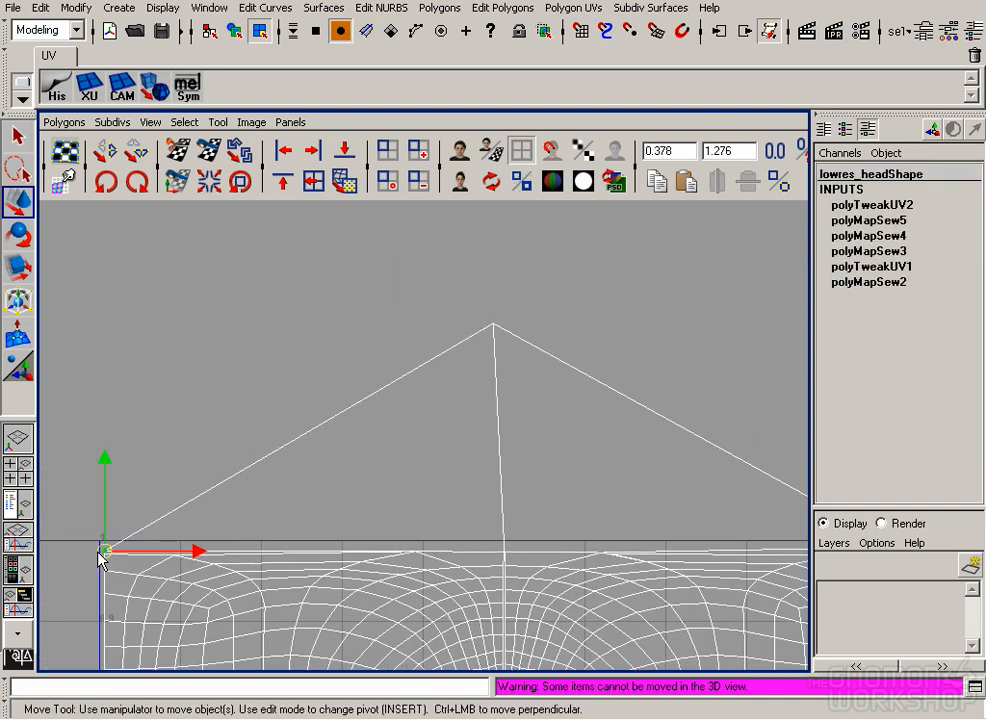
Deselect the corner UV and switch to edge selection for the head's UV layout around the centre seam.
{"action": "middle_click_drag", "start_coordinate": [483, 333], "coordinate": [460, 234], "text": "alt"}
{"action": "left_click", "coordinate": [511, 474]}
{"action": "right_click_drag", "start_coordinate": [460, 240], "coordinate": [335, 376], "text": "alt"}
{"action": "right_click_drag", "start_coordinate": [383, 427], "coordinate": [386, 388]}
{"action": "middle_click_drag", "start_coordinate": [514, 439], "coordinate": [517, 398], "text": "alt"}
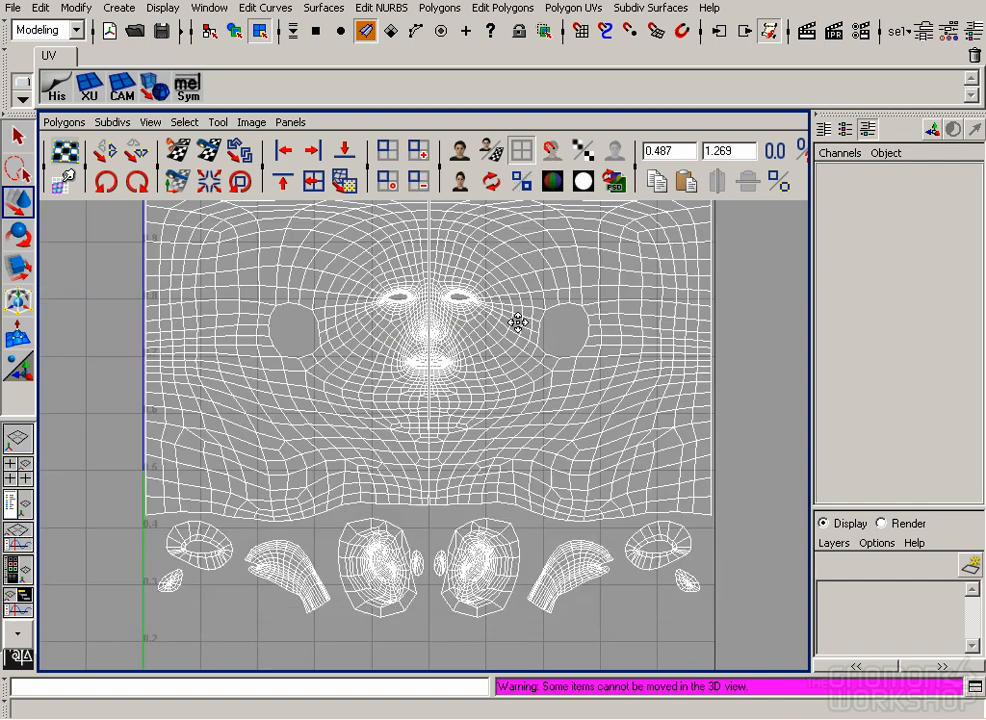